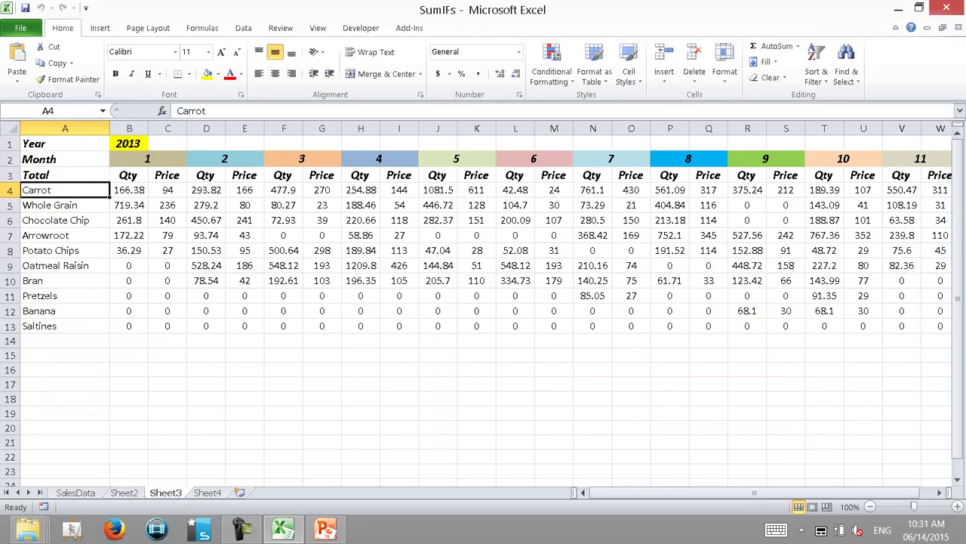
Switch from the PowerPoint deck to the SumIFs workbook in Excel
key(ctrl+Page_Up)
key(ctrl+Page_Up)
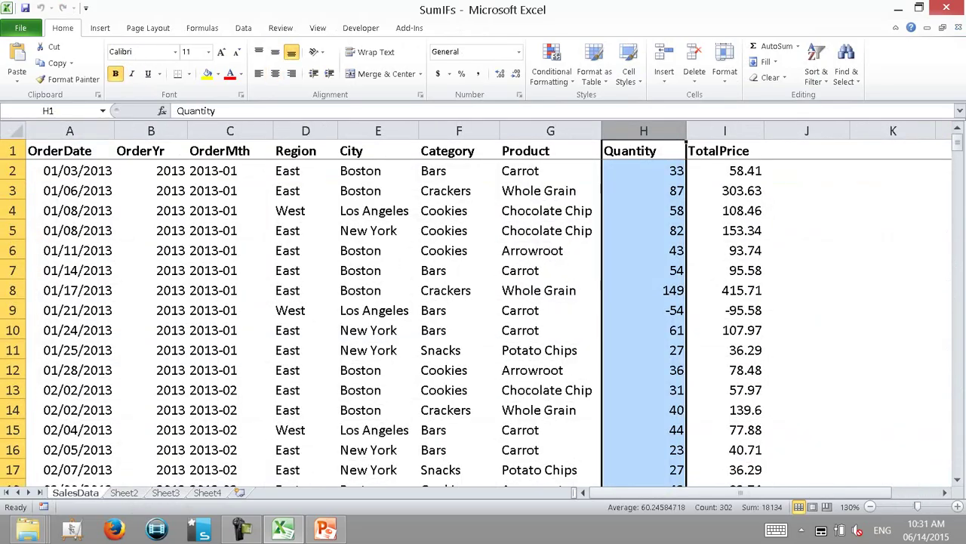
Browse SalesData's Product header and the order dates in column A
click(643, 150)
key(Left)
key(Home)
key(Down)
key(Down)
Review Sheet2's Total Price table: the 2012 year cell and months 1 through 12
key(ctrl+Page_Down)
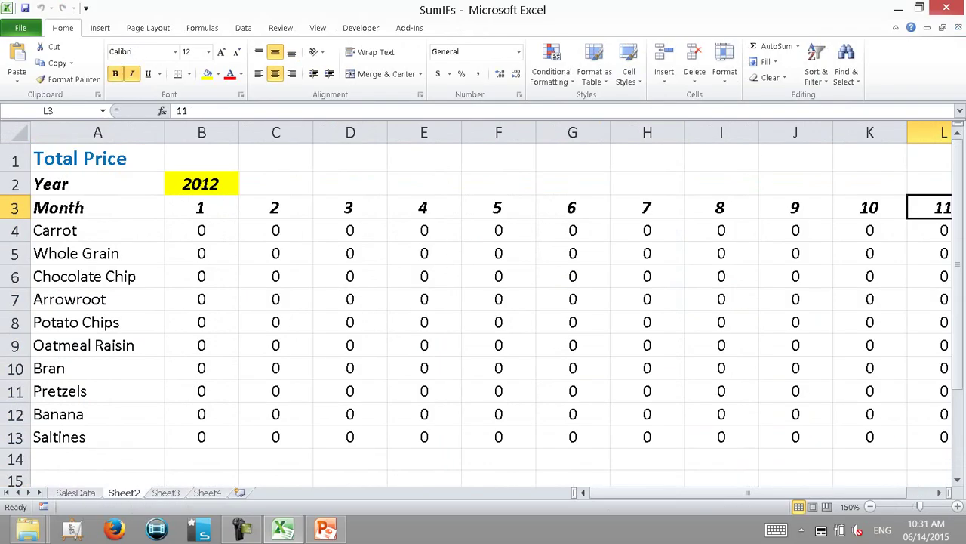
key(Left)
key(Left)
key(Left)
key(Left)
key(Left)
key(Left)
key(Left)
key(Left)
key(Left)
key(Down)
key(Up)
key(Up)
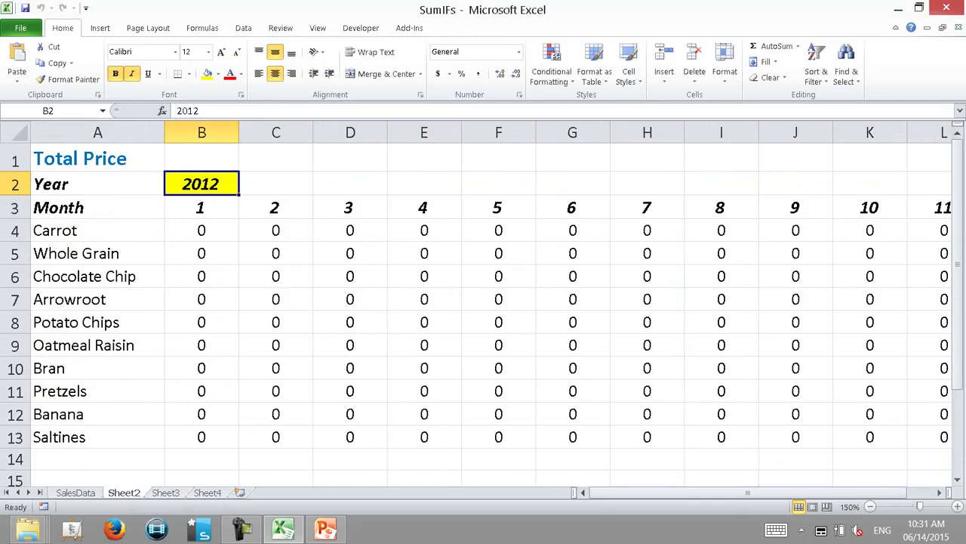
key(Down)
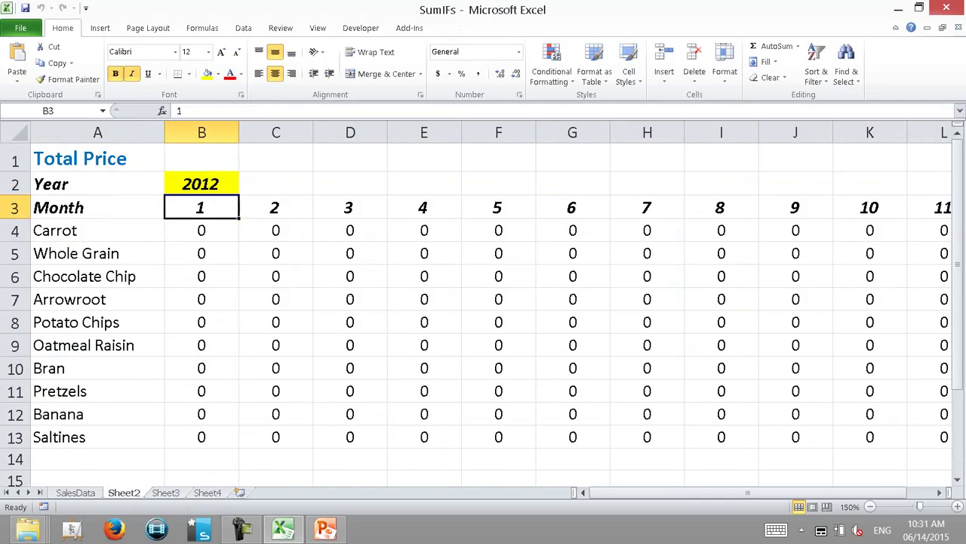
key(Right)
key(Right)
key(Right)
key(Right)
key(Right)
key(Right)
key(Right)
key(Right)
key(Right)
key(Right)
key(Right)
key(Down)
key(Left)
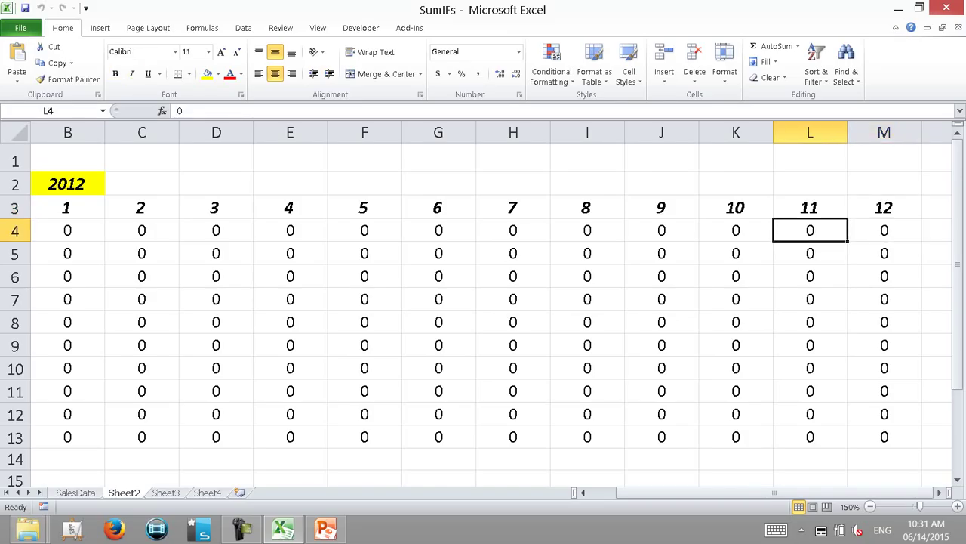
Check Sheet2's month 1 totals from Carrot to Bran, then select Sheet3's Total label
key(Home)
key(Right)
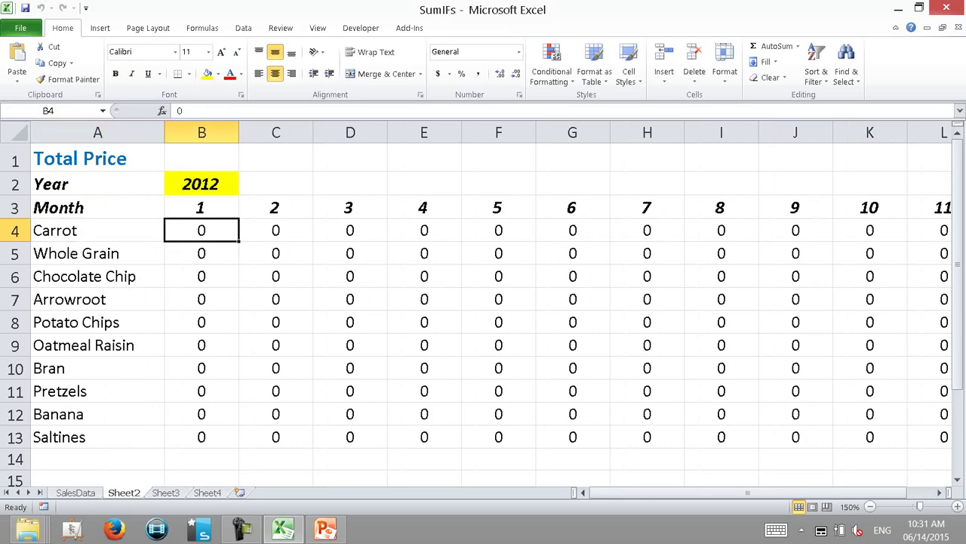
key(Right)
key(Left)
key(Down)
key(Down)
key(Down)
key(Down)
key(Down)
key(Down)
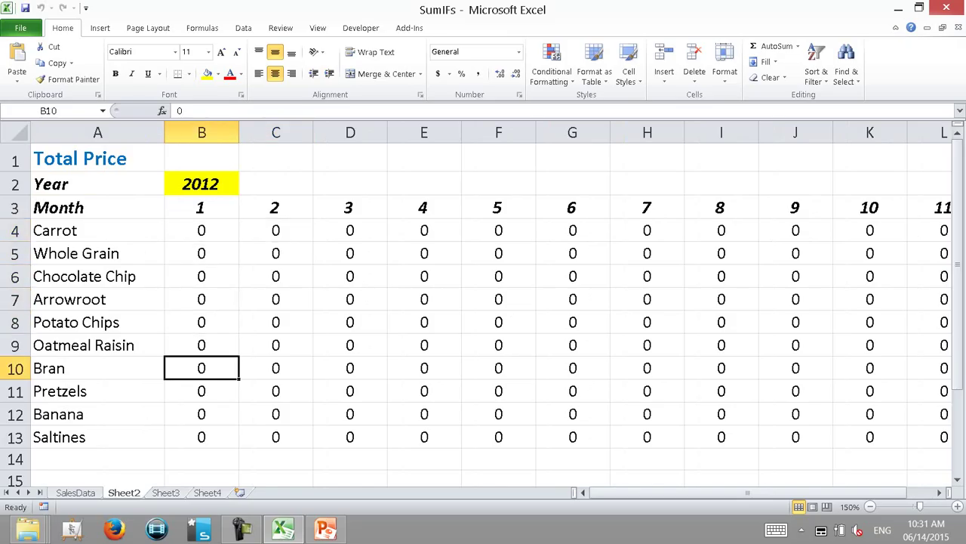
key(ctrl+Page_Down)
click(65, 174)
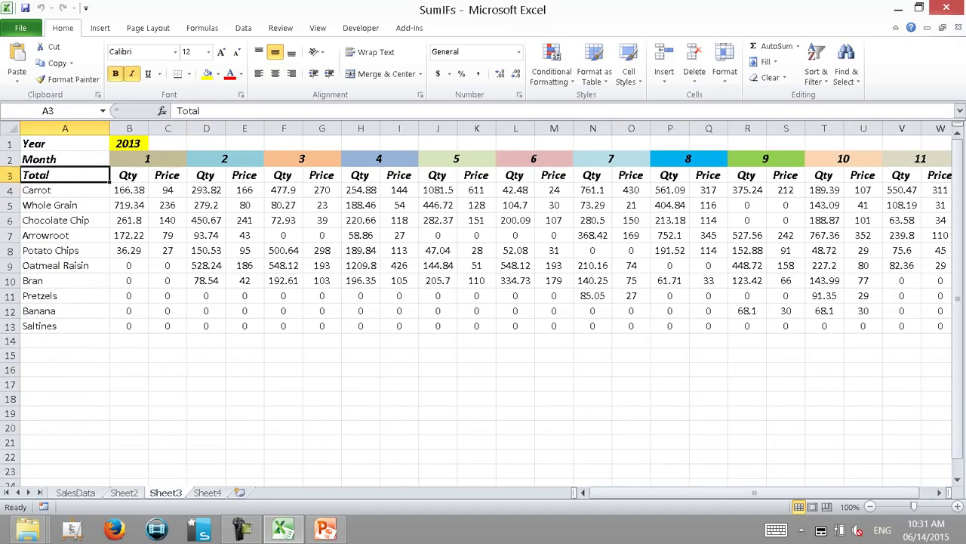
click(65, 159)
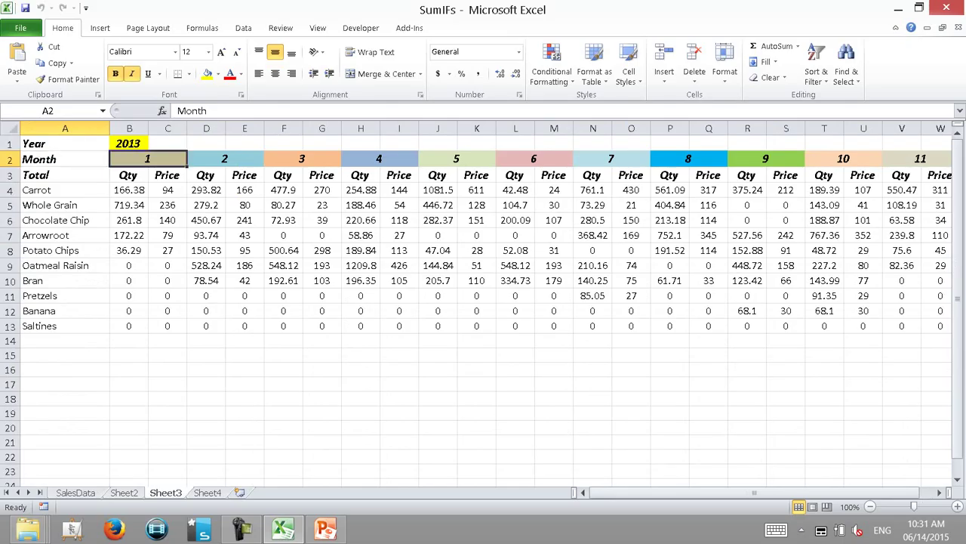
click(129, 143)
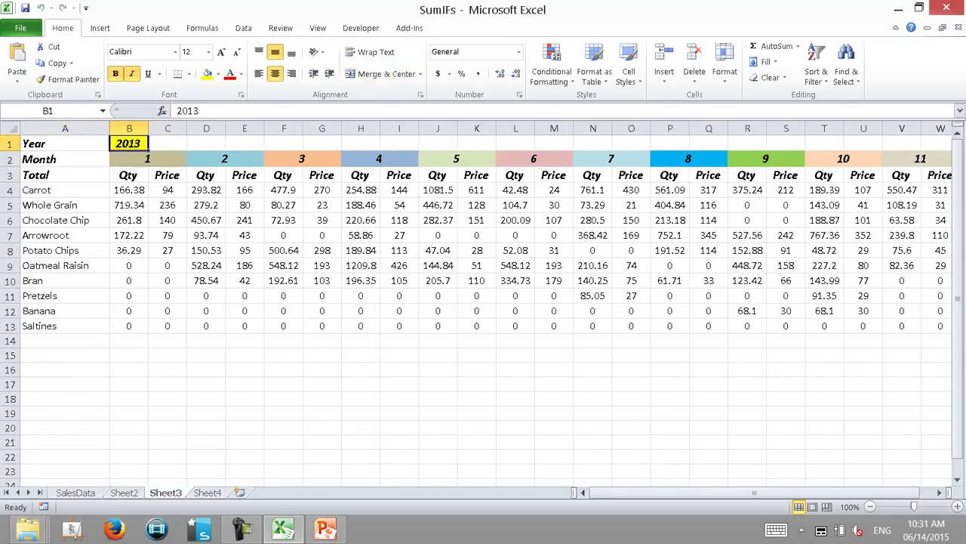
key(Down)
key(Right)
key(Right)
key(Right)
key(Right)
key(Down)
key(Left)
key(Left)
key(Left)
key(Left)
key(Left)
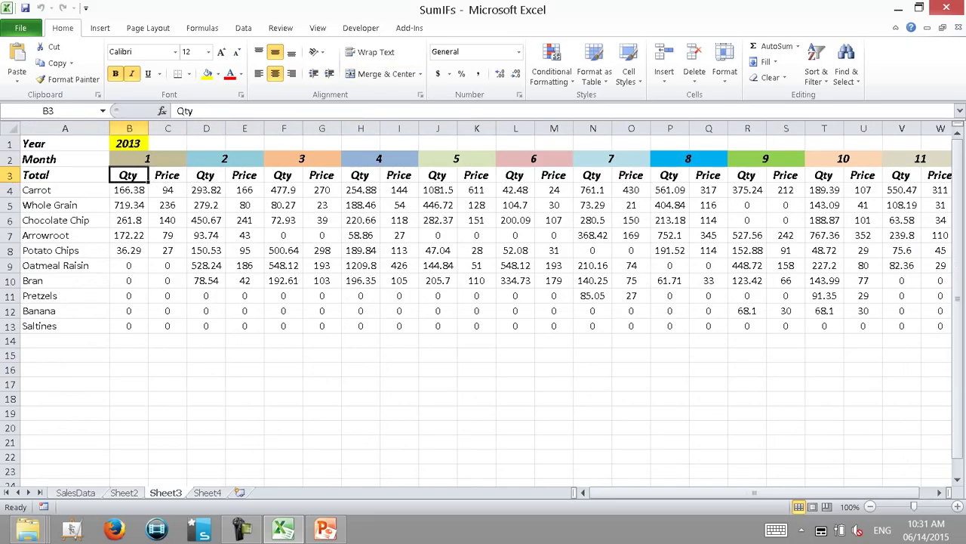
key(ctrl+Page_Up)
key(ctrl+Page_Up)
key(Right)
key(Right)
key(Right)
key(Right)
key(Right)
key(Right)
key(Up)
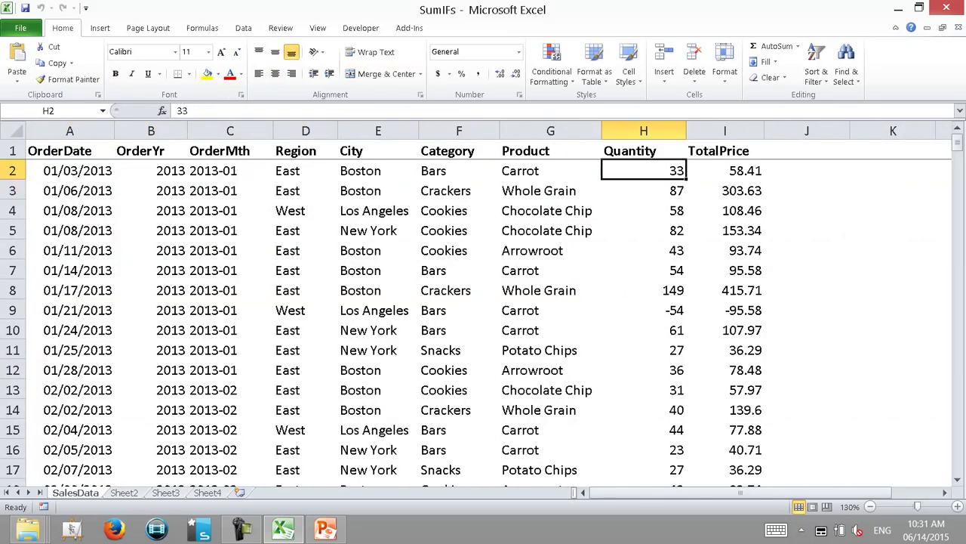
key(Right)
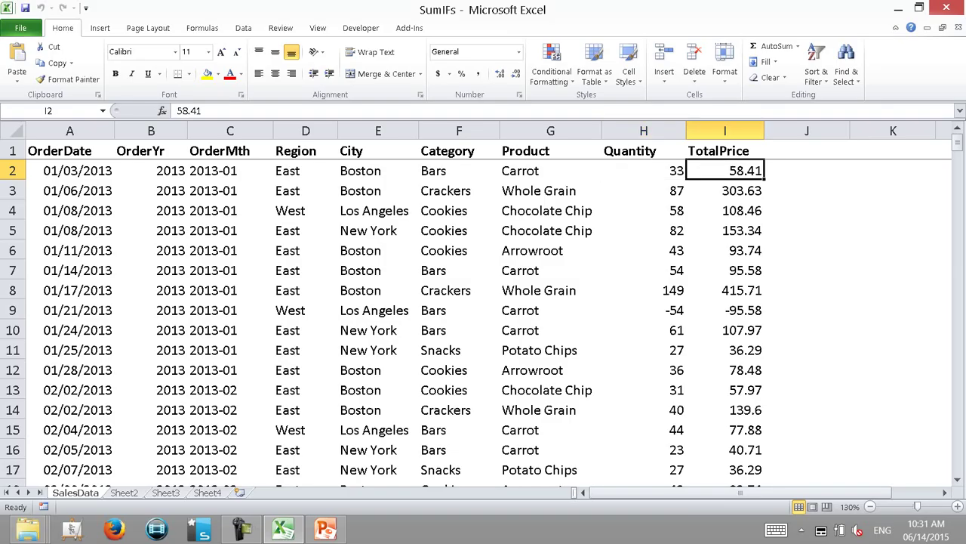
key(ctrl+Page_Down)
key(Up)
key(Up)
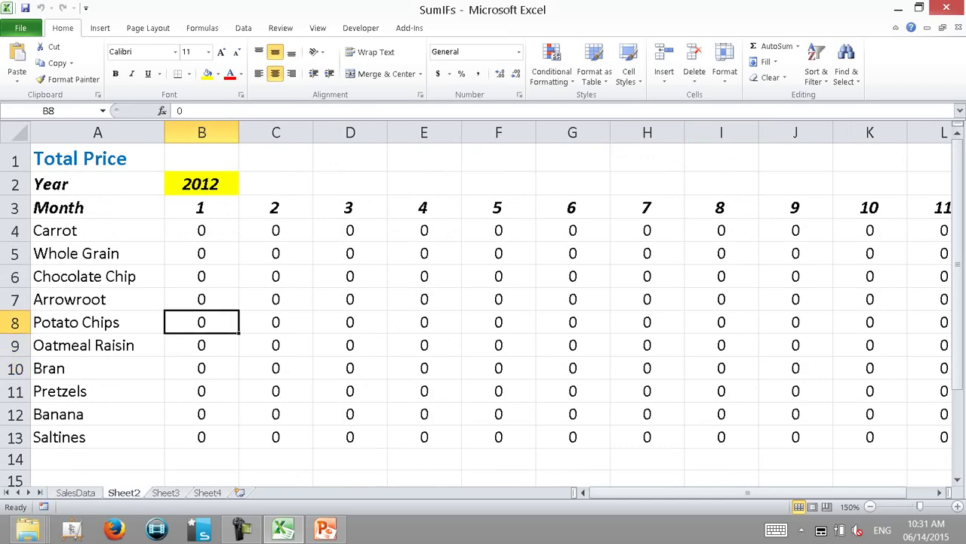
key(ctrl+Page_Down)
key(Right)
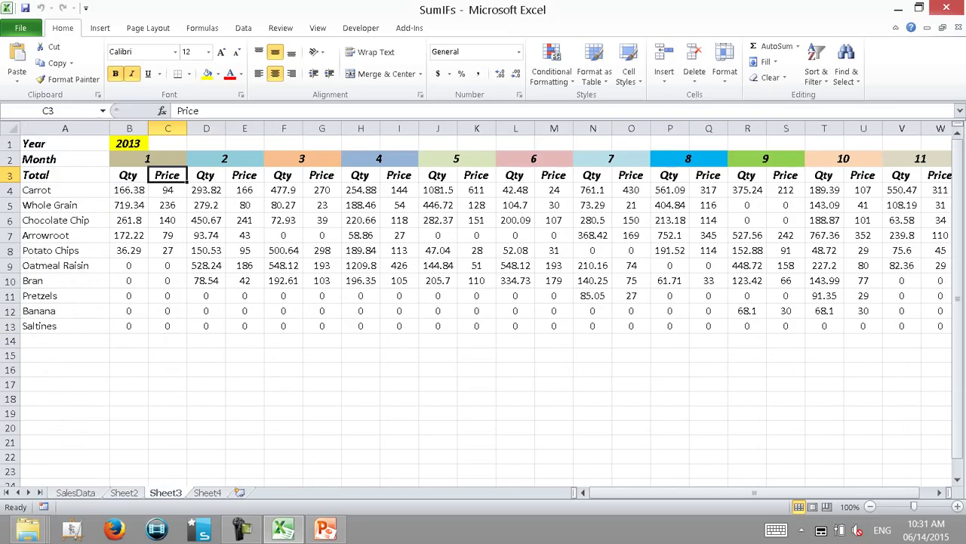
key(Down)
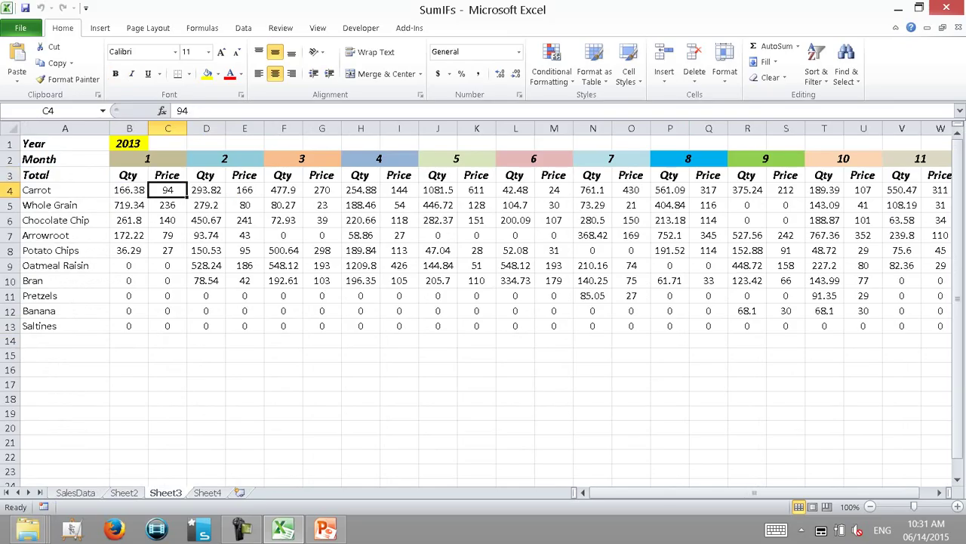
key(Up)
key(Right)
key(Right)
key(Right)
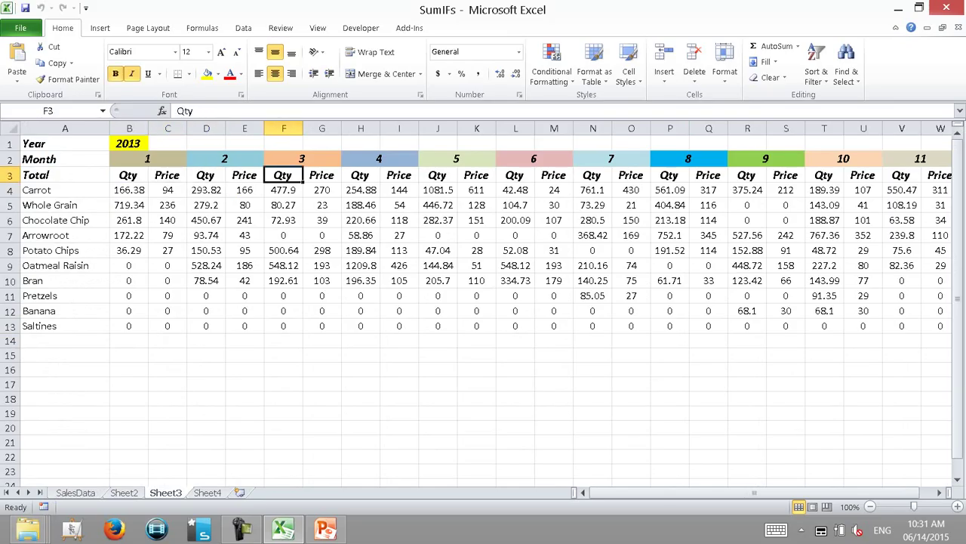
key(Right)
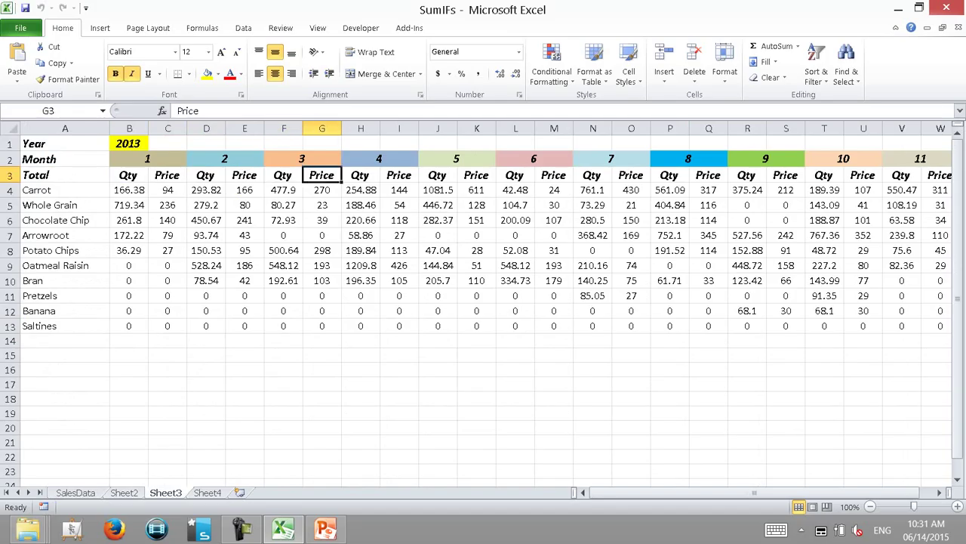
key(super+c)
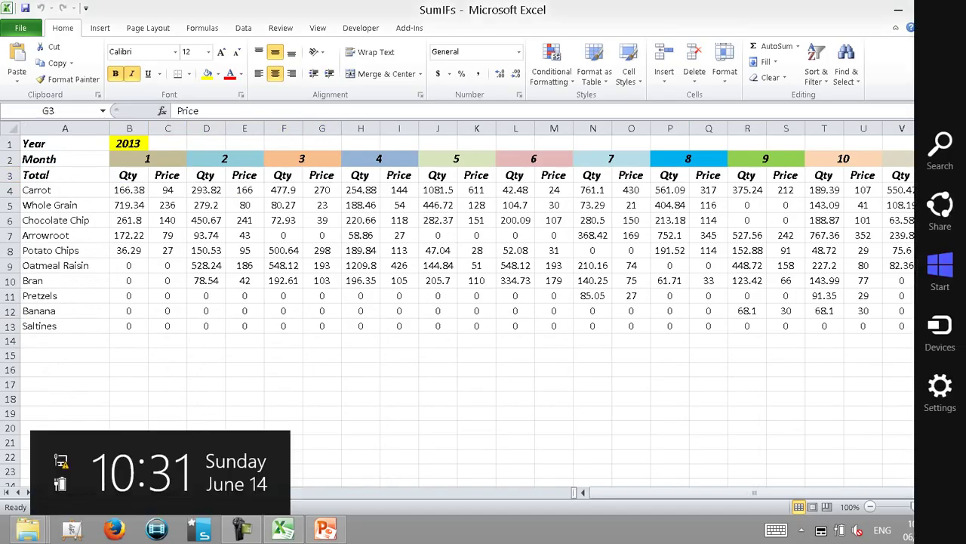
click(129, 144)
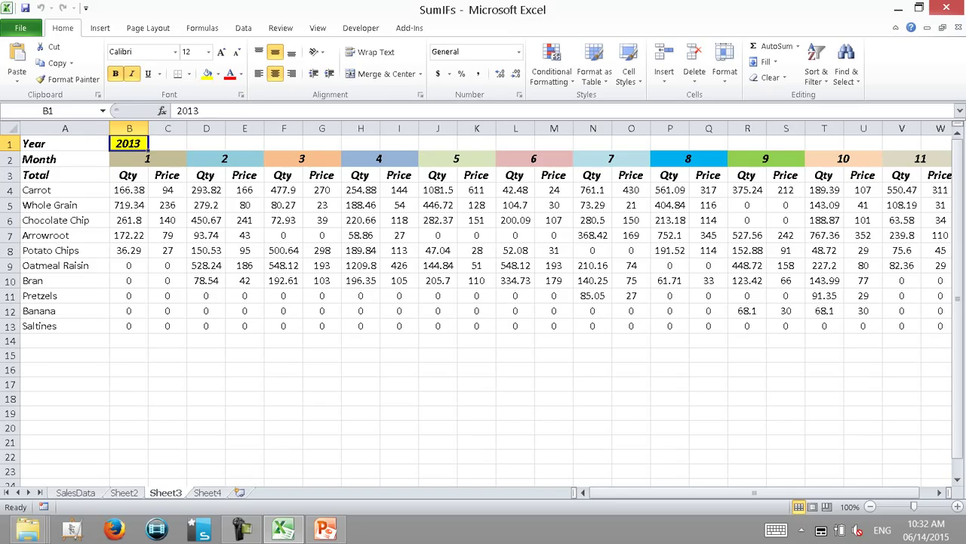
Move from the year cell toward month 1 in Sheet3's 2013 table
key(Right)
Check Carrot's month 1 quantity on Sheet3, then Sheet4's From 06/01/2013 and To 07/17/2014 dates
key(Down)
key(Down)
key(Left)
key(Down)
key(ctrl+Page_Down)
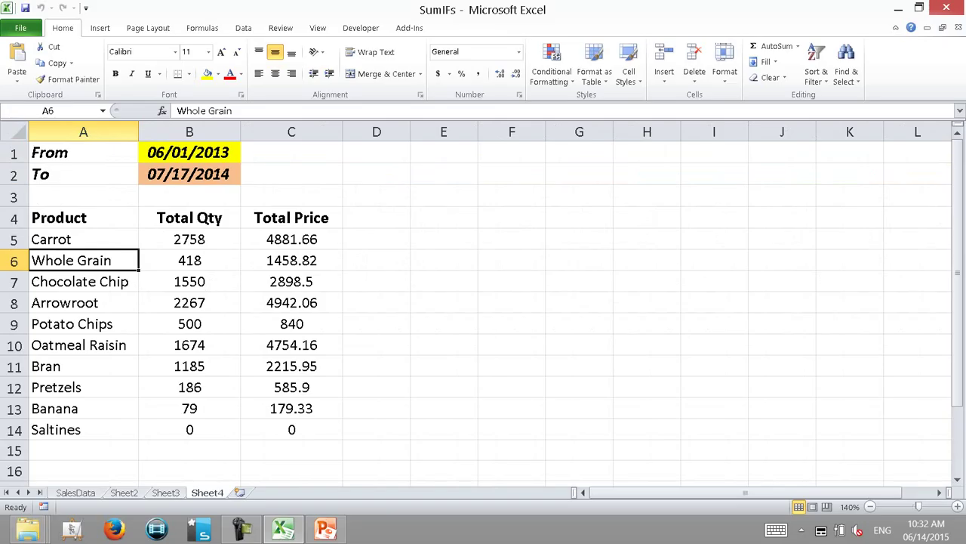
key(Up)
key(Up)
key(Up)
key(Right)
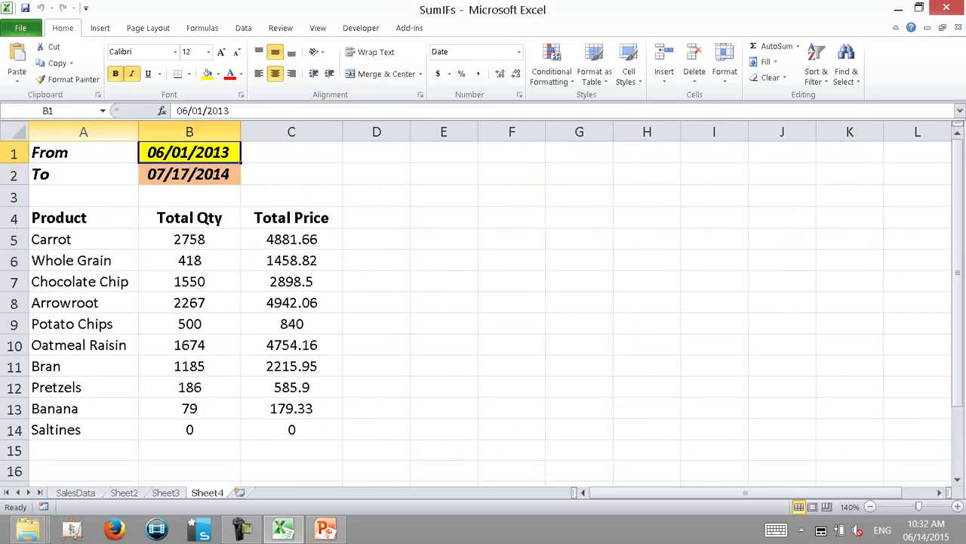
key(Left)
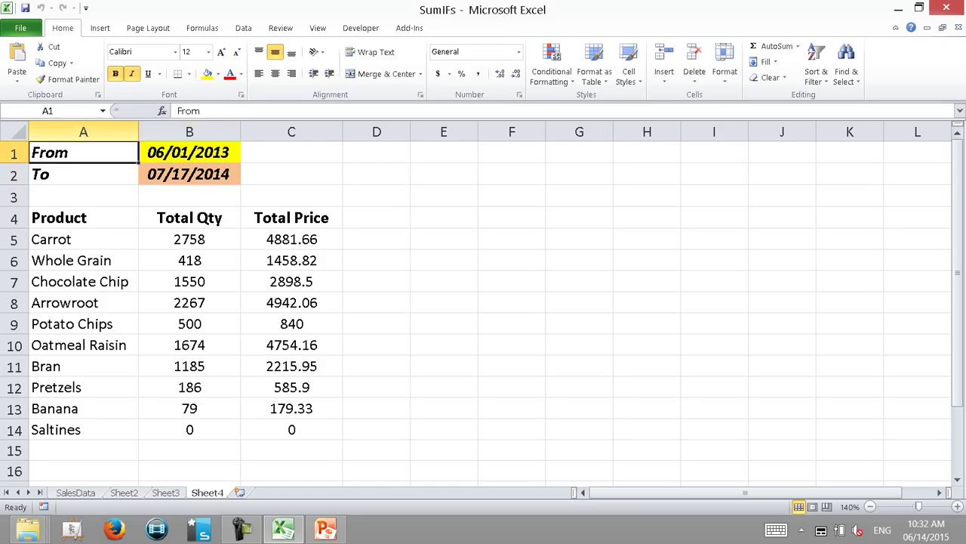
key(Right)
key(Down)
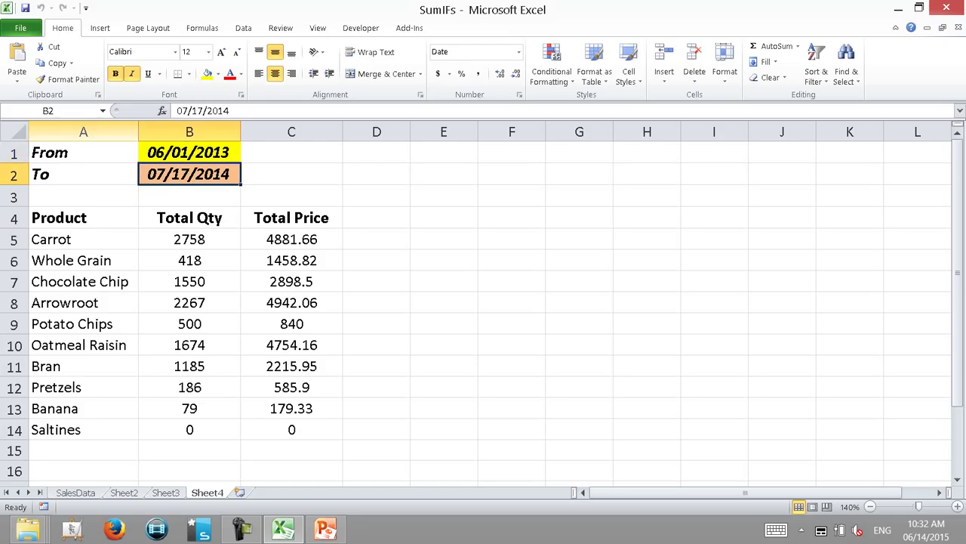
Review Carrot's totals (Qty 2758, Price 4881.66), then return to PowerPoint via File Explorer
key(Down)
key(Down)
key(Down)
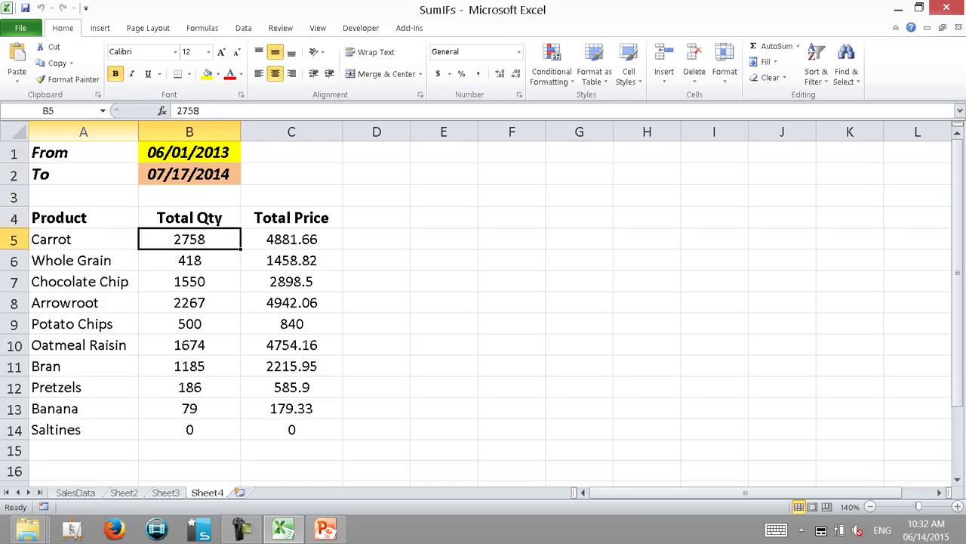
key(Right)
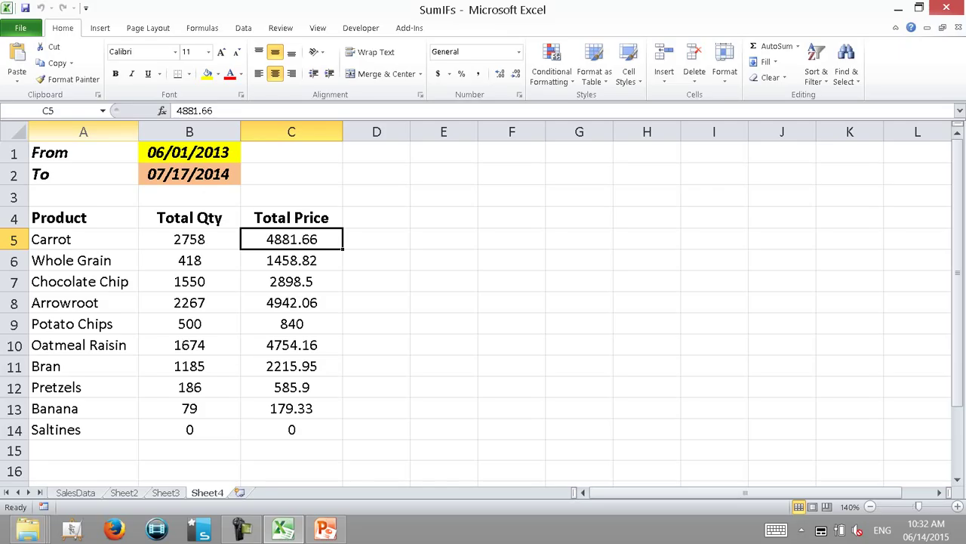
key(Up)
key(Up)
key(Up)
key(Up)
key(Left)
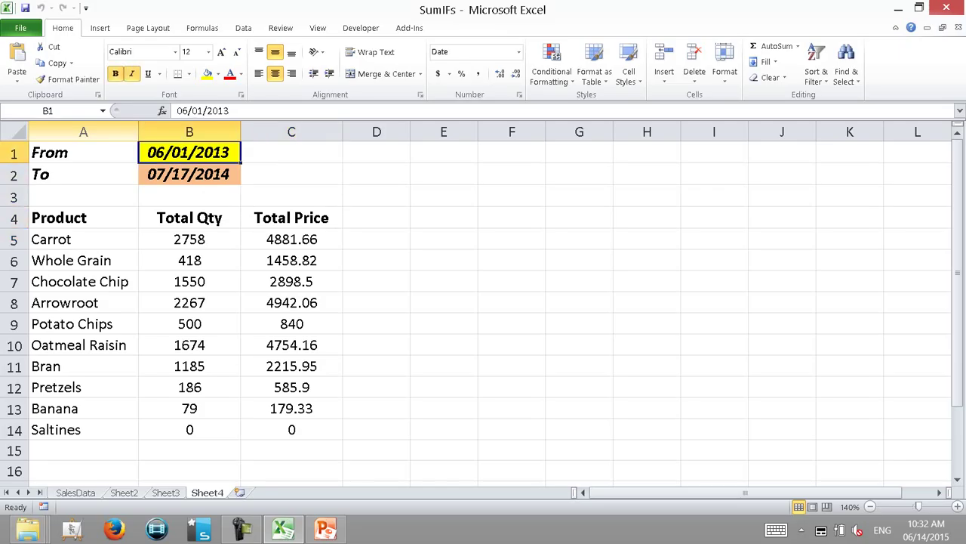
key(Down)
key(Down)
key(Down)
key(Down)
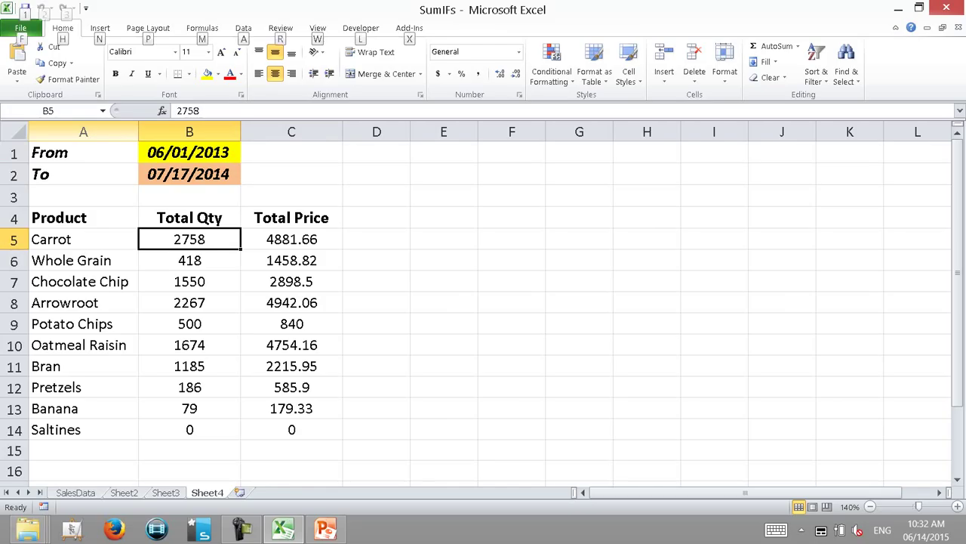
key(alt+Tab)
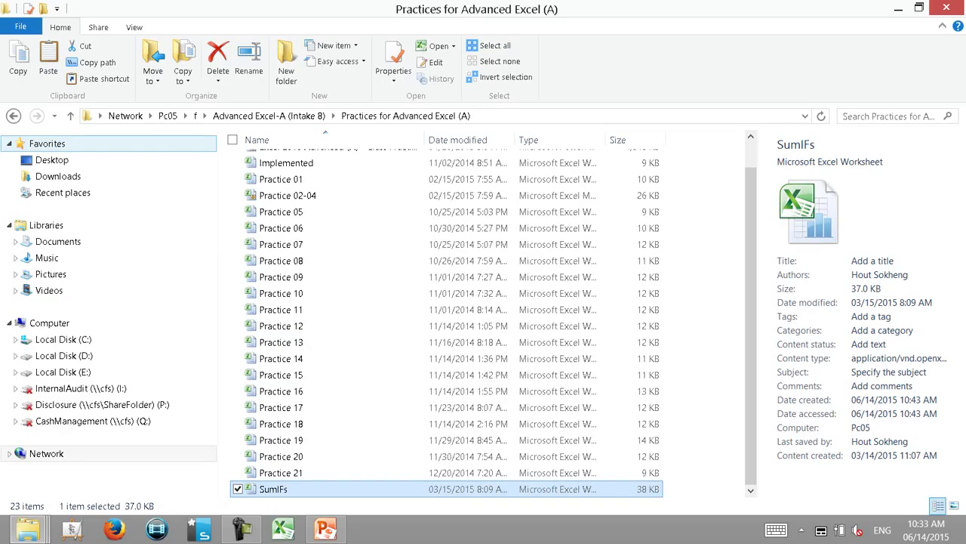
key(alt+Tab)
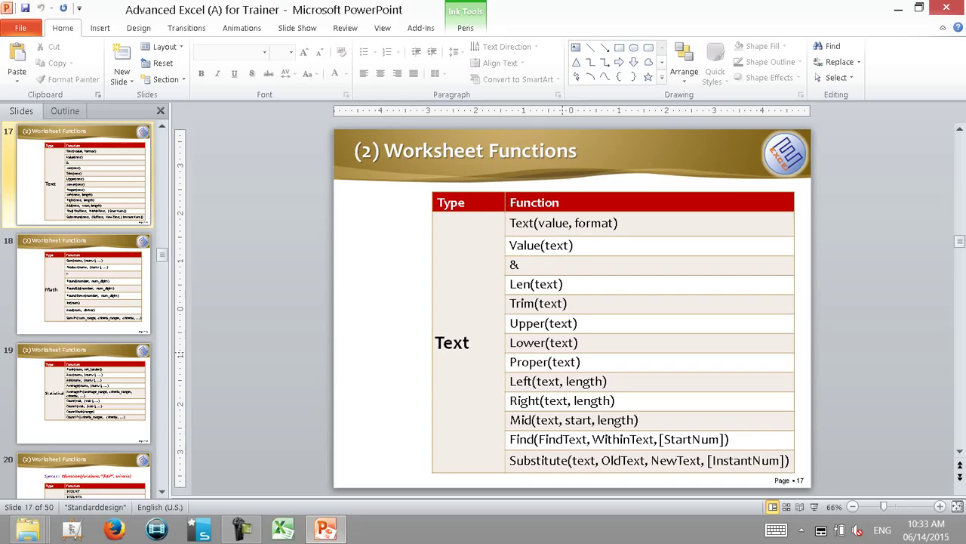
click(518, 264)
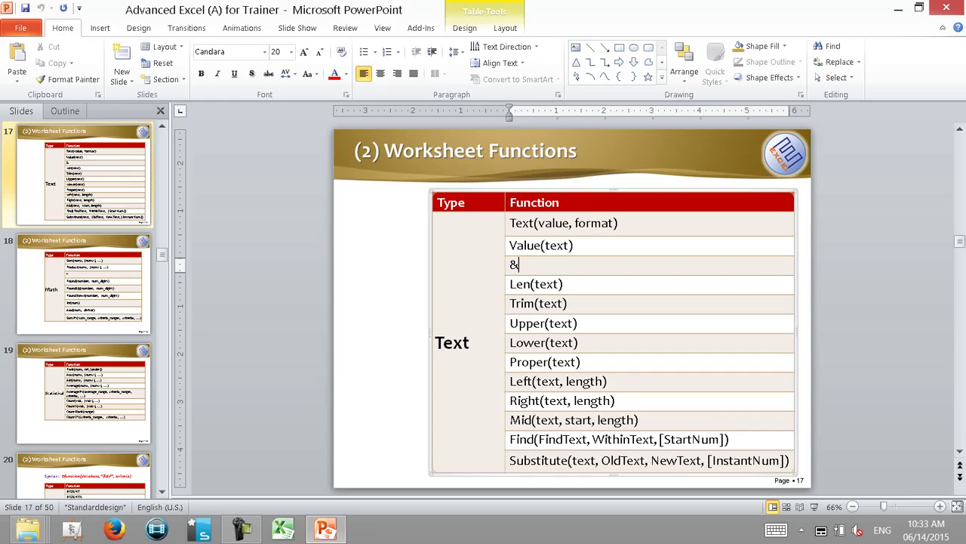
key(ctrl+a)
click(519, 264)
From the blank Excel workbook, launch Microsoft Word with WINWORD from the Run prompt
click(283, 529)
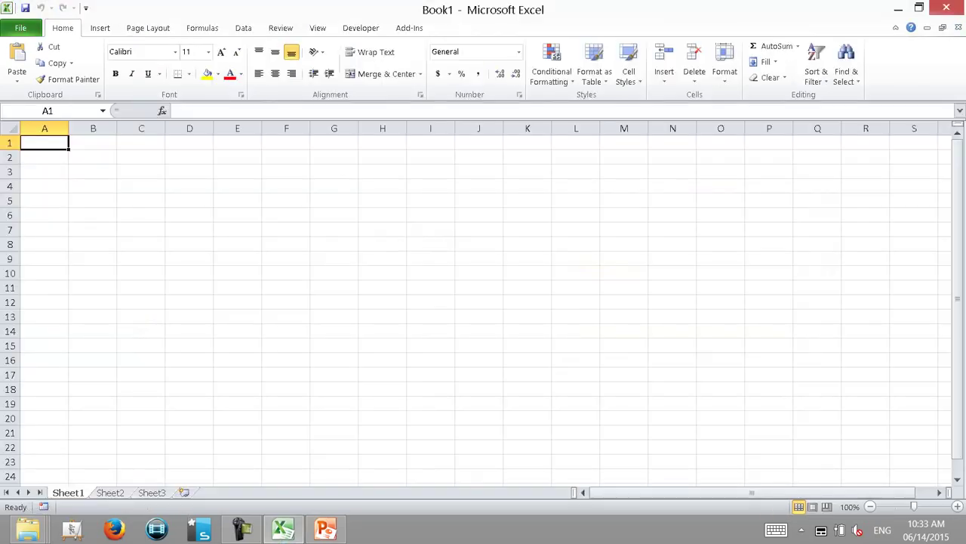
scroll(289, 334, up, 3)
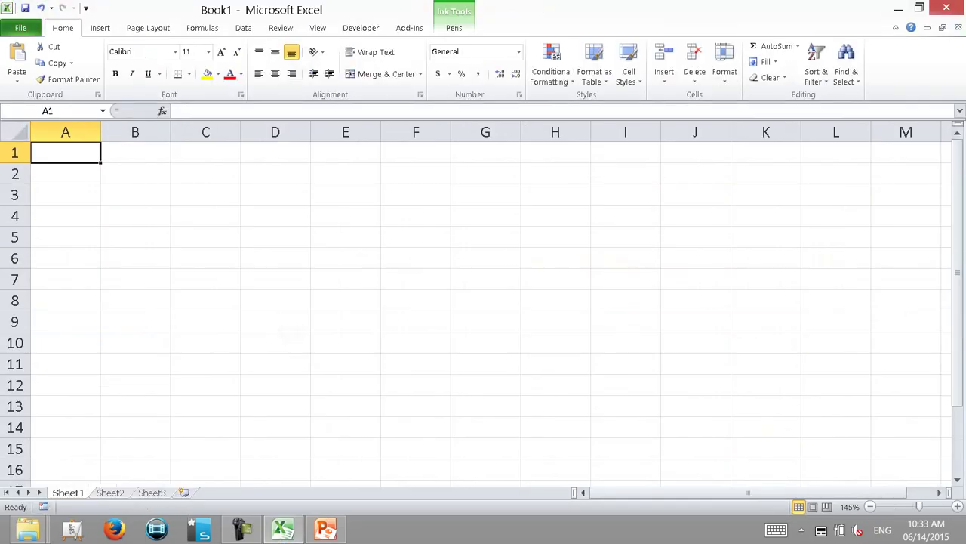
key(super+r)
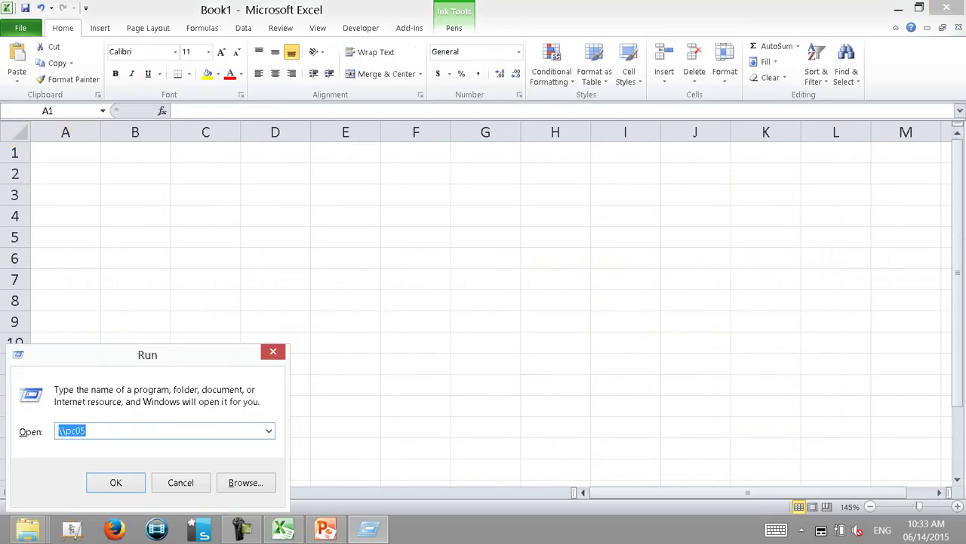
text(win)
key(Down)
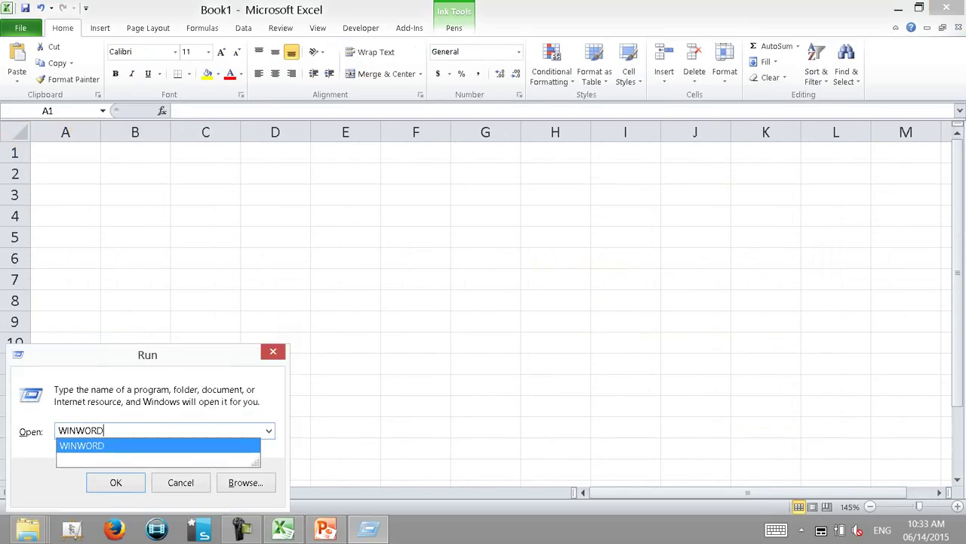
key(Return)
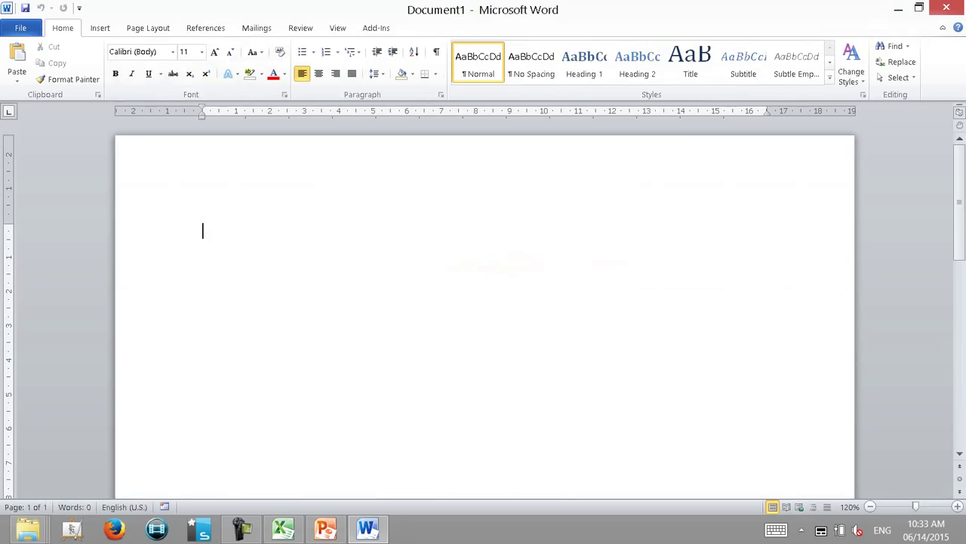
click(99, 28)
Insert a 3x3 table in Word with headers No, Name and Sex
click(113, 64)
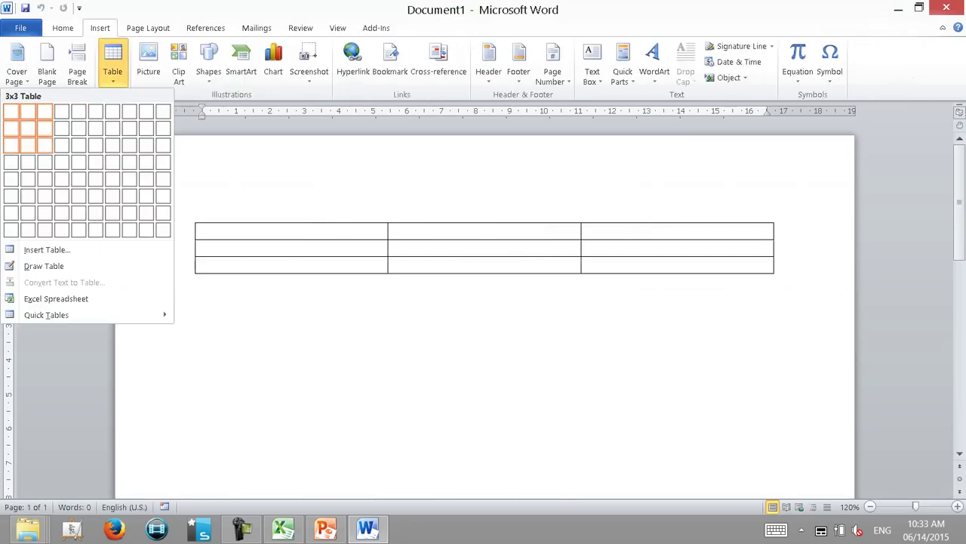
click(45, 145)
text(No)
key(Tab)
text(Name)
key(Tab)
text(Sex)
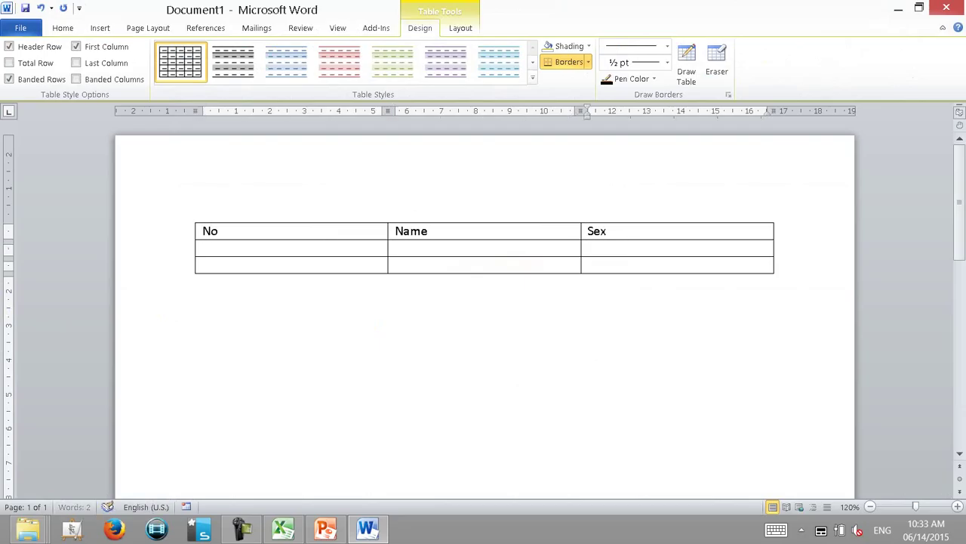
Rename the headers to Family Name and Given Name
click(587, 264)
click(588, 248)
click(607, 231)
key(shift+Home)
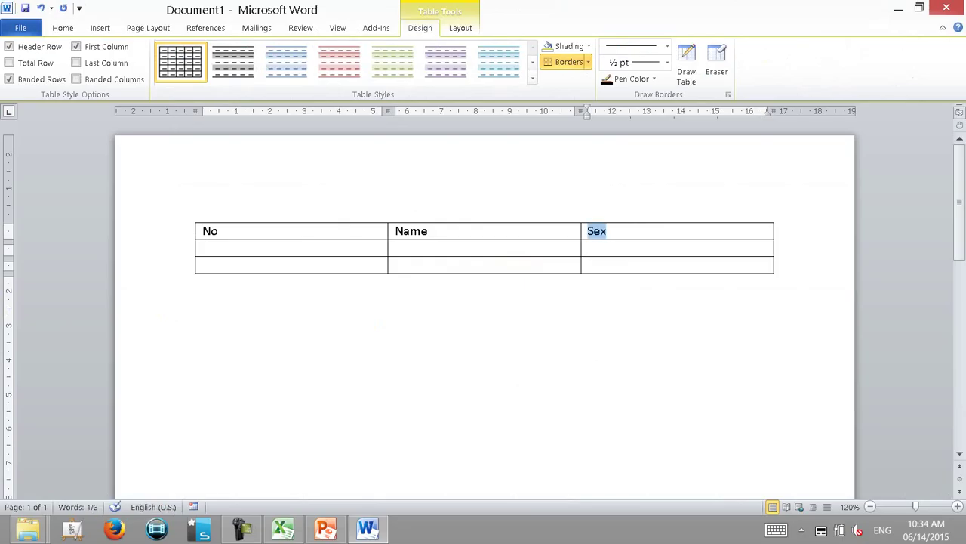
text(Given Name)
key(shift+Tab)
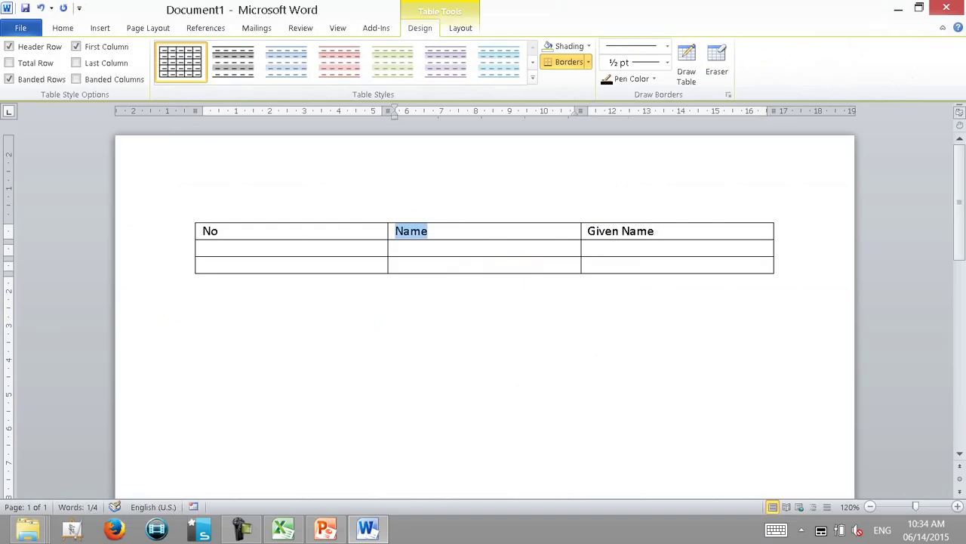
text(Famli)
key(BackSpace)
key(BackSpace)
text(ily Name)
Fill data rows 1 and 2 with their numbers and each person's family and given name
key(Down)
key(shift+Tab)
text(1)
key(Tab)
text(Huot)
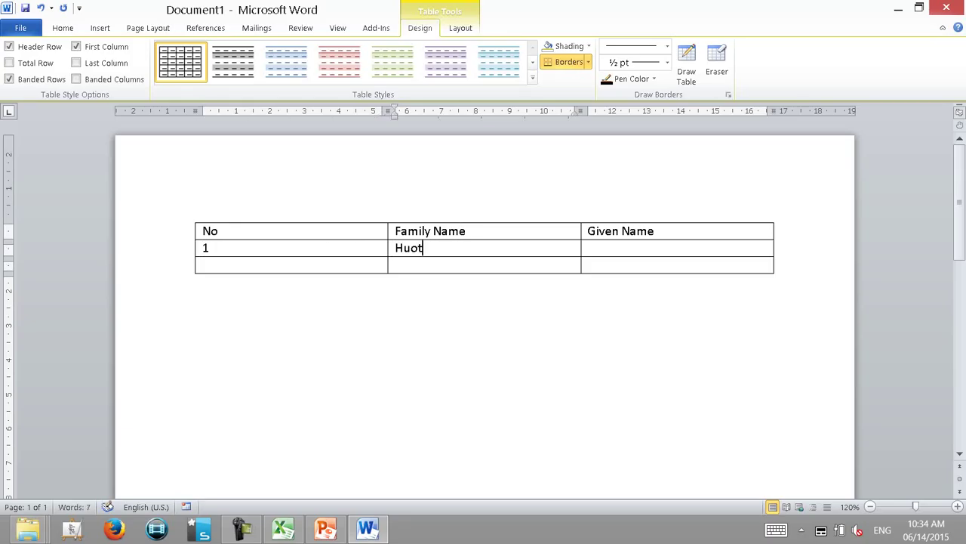
text(Sok Heng)
key(Tab)
text(2)
key(Tab)
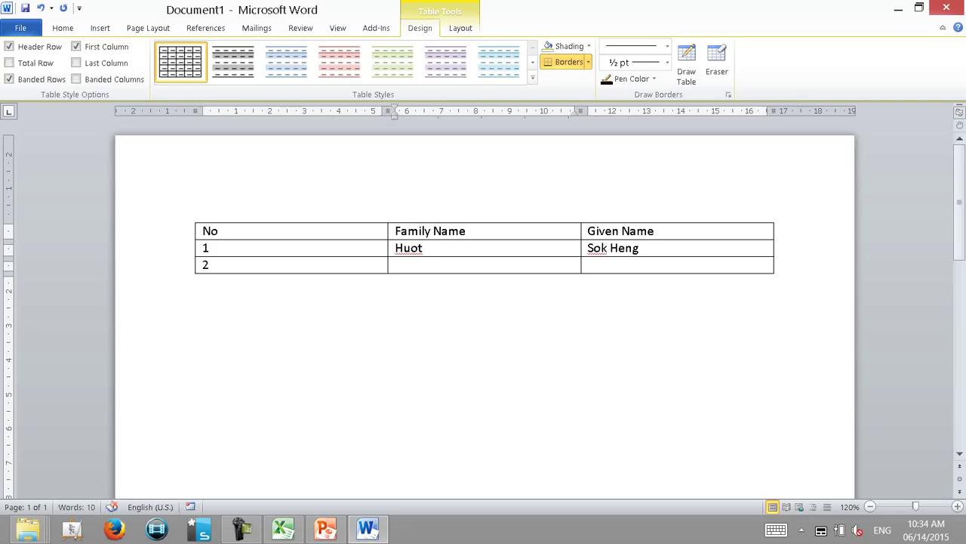
text(Keo)
key(Tab)
text(Sophy)
Add rows 3 and 4 with their numbers and each person's family and given name
key(Tab)
text(3)
key(Tab)
text(a)
key(Tab)
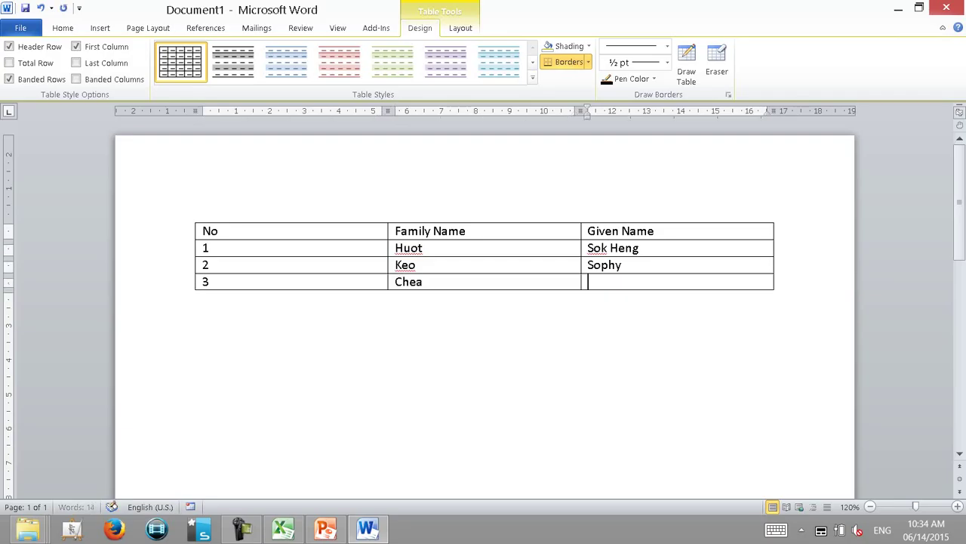
text(Sovann)
key(Tab)
text(4)
key(Tab)
text(Yi)
key(Tab)
text(Sopheap)
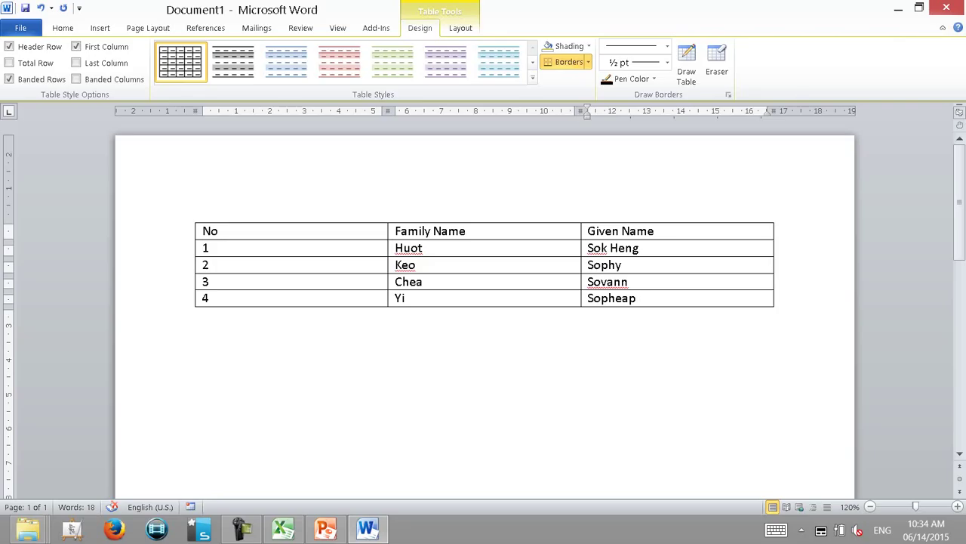
Try pasting the last given name after the family name, then undo it
key(ctrl+shift+Left)
key(ctrl+c)
key(Left)
key(Left)
key(ctrl+v)
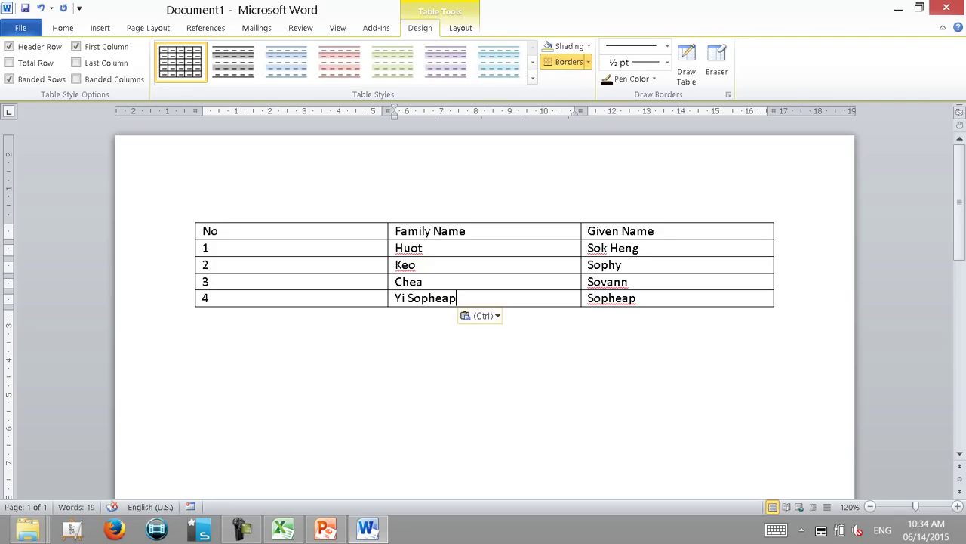
key(ctrl+z)
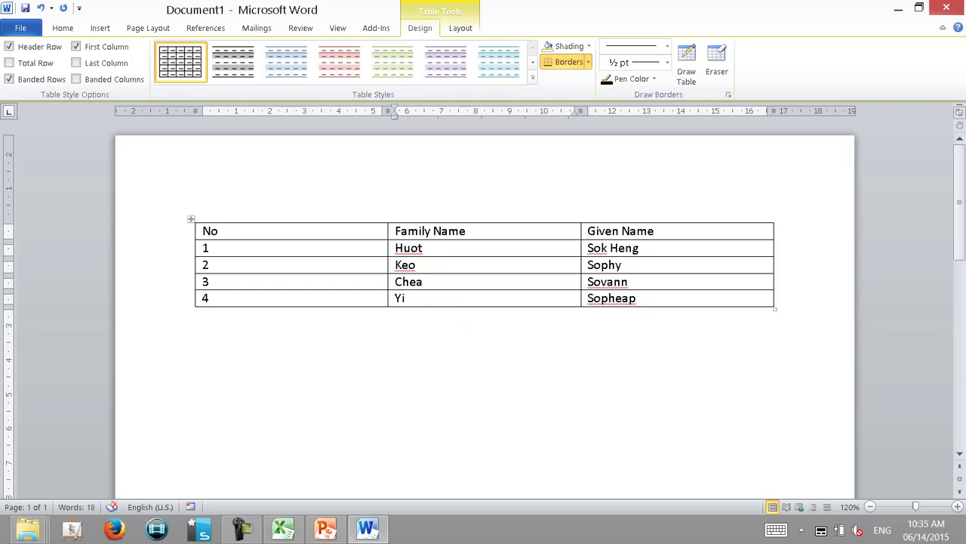
Copy the four rows' Family Name and Given Name cells into Excel cells A1:B4
drag(410, 249, 642, 298)
key(ctrl+c)
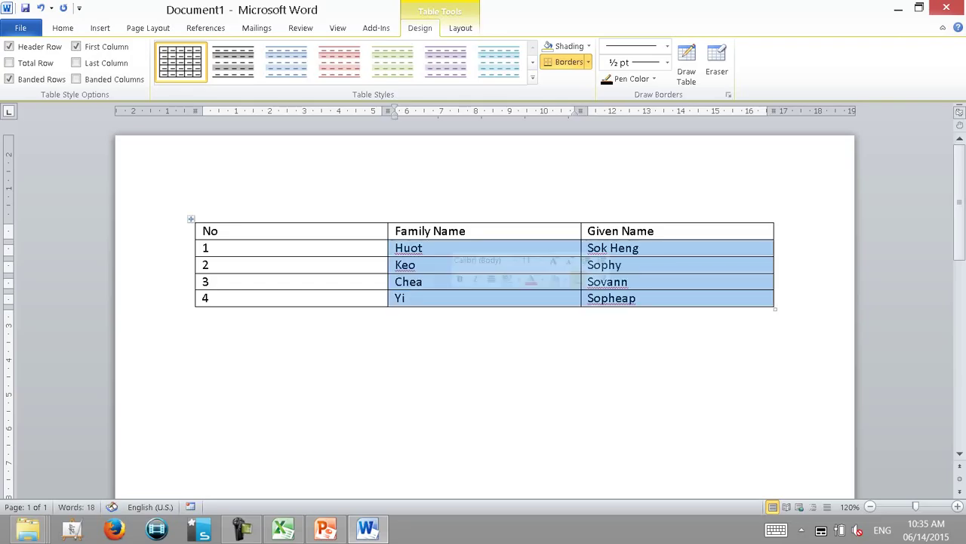
key(alt+Tab)
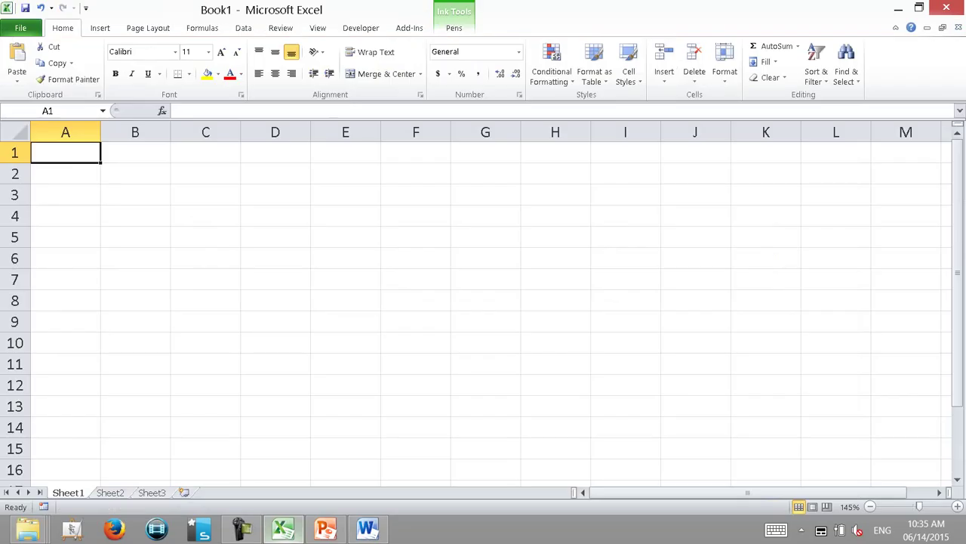
key(ctrl+v)
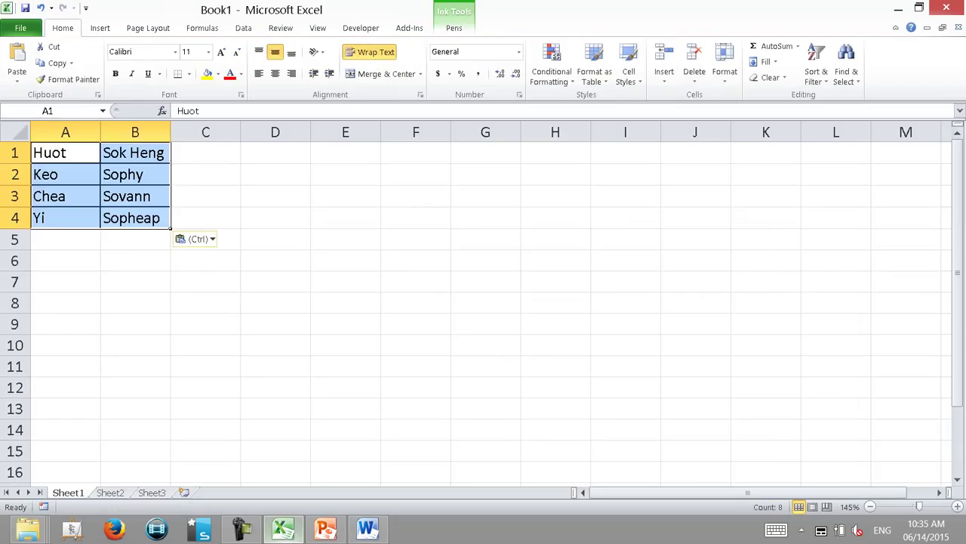
key(Right)
key(Right)
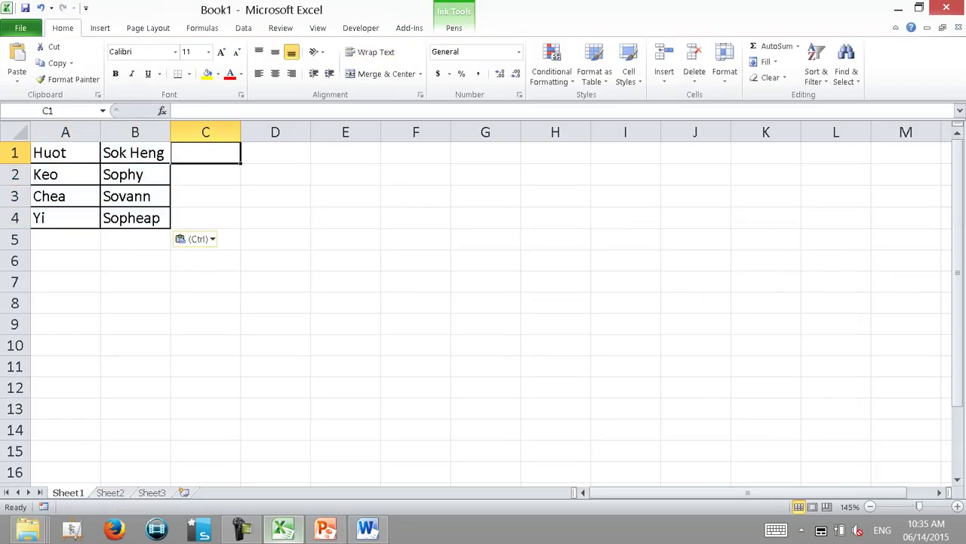
key(Right)
Enter 12, 35 and 80 into cells E1, F1 and G1
key(Right)
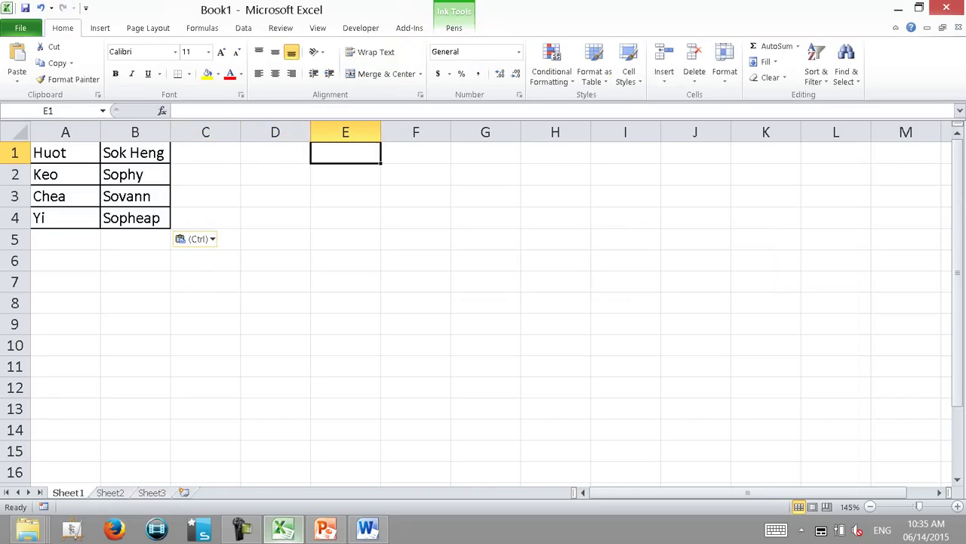
text(12)
key(Right)
text(35)
key(Right)
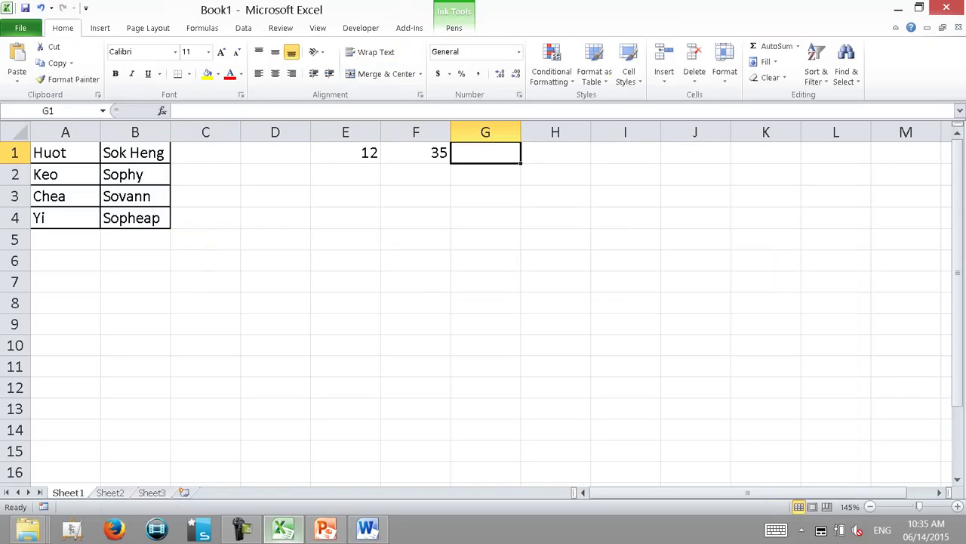
text(80)
key(Tab)
Enter the formula =E1&F1&G1 in H1 to join the three numbers
text(=)
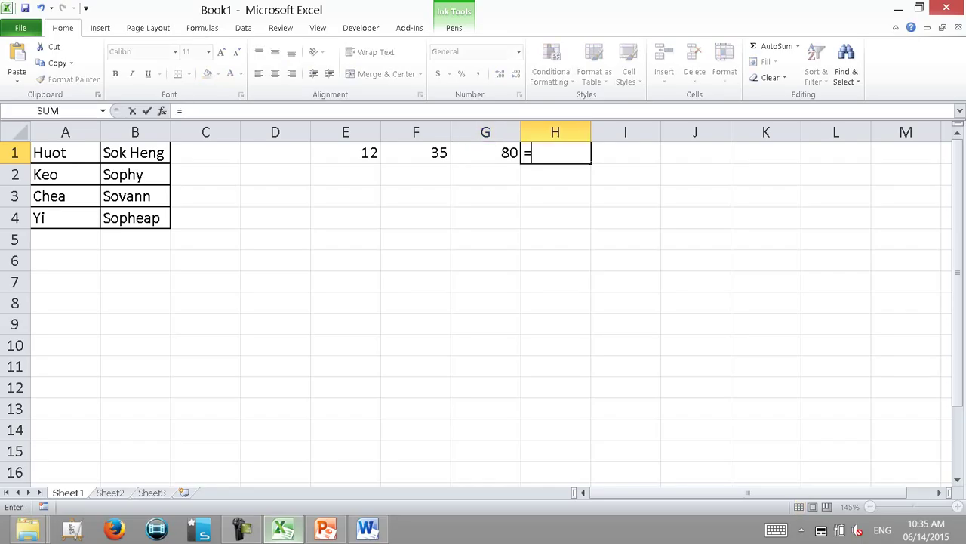
key(Left)
key(Left)
key(Left)
text(&)
key(Left)
key(Left)
text(&)
key(Left)
text(\)
key(BackSpace)
key(Return)
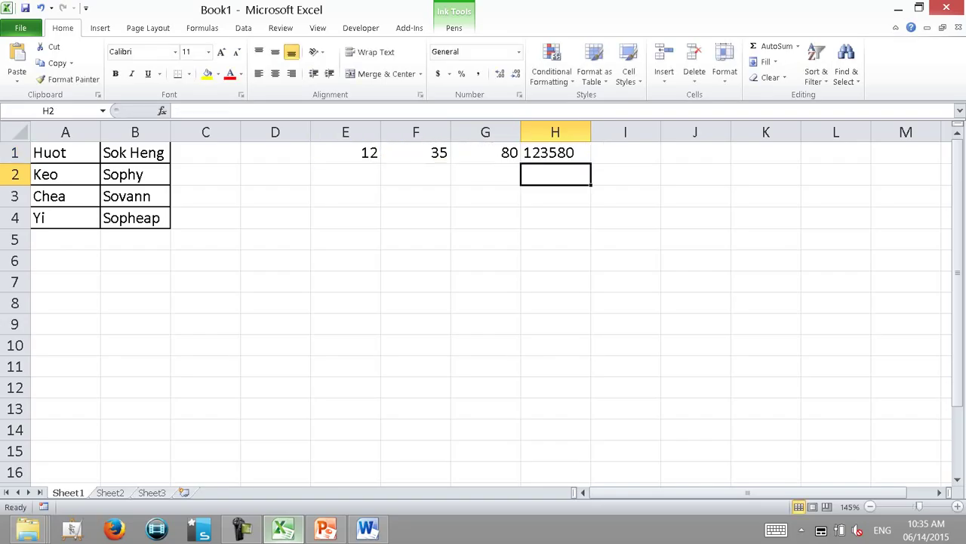
Edit H1's formula to append "hi", so it shows 123580hi
click(555, 153)
key(F2)
text(&)
text(1&G1&1)
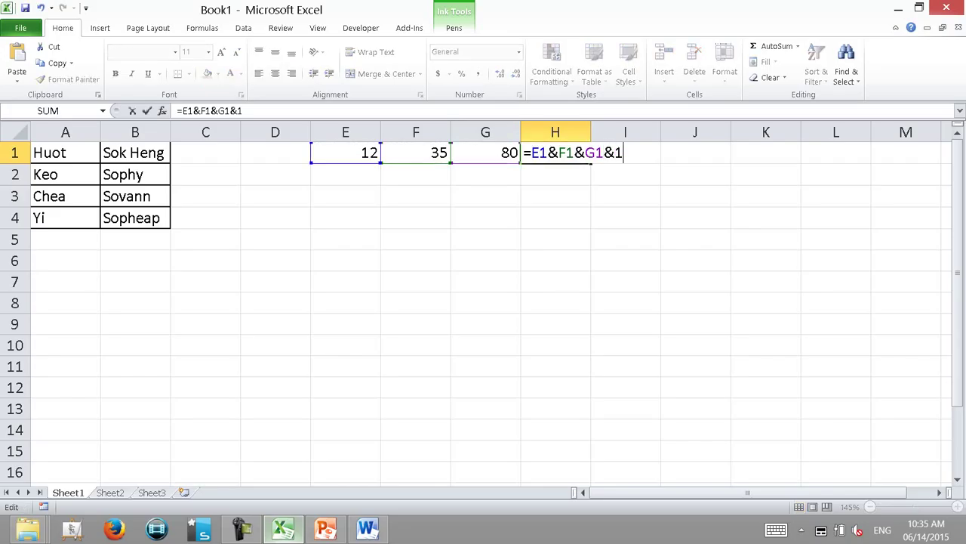
key(Return)
click(555, 152)
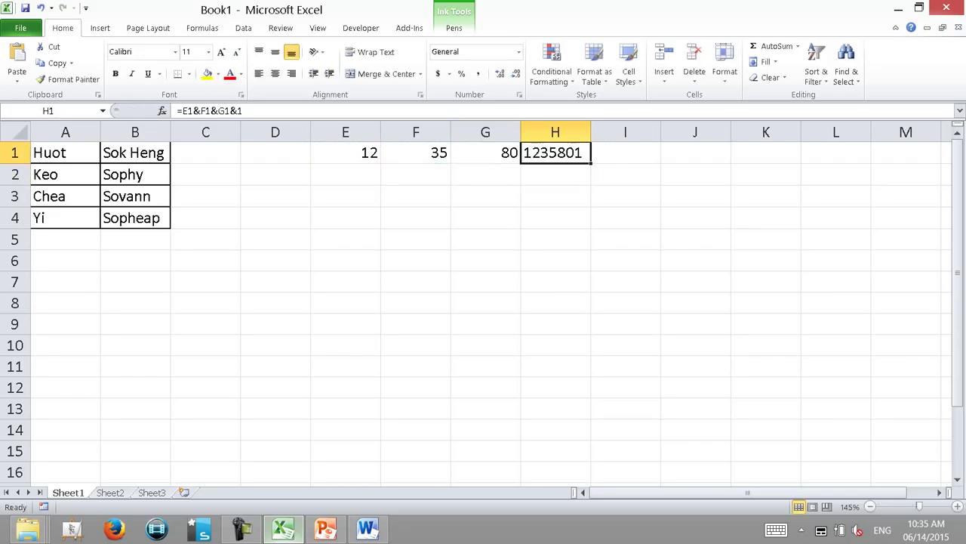
key(F2)
key(BackSpace)
text("hi")
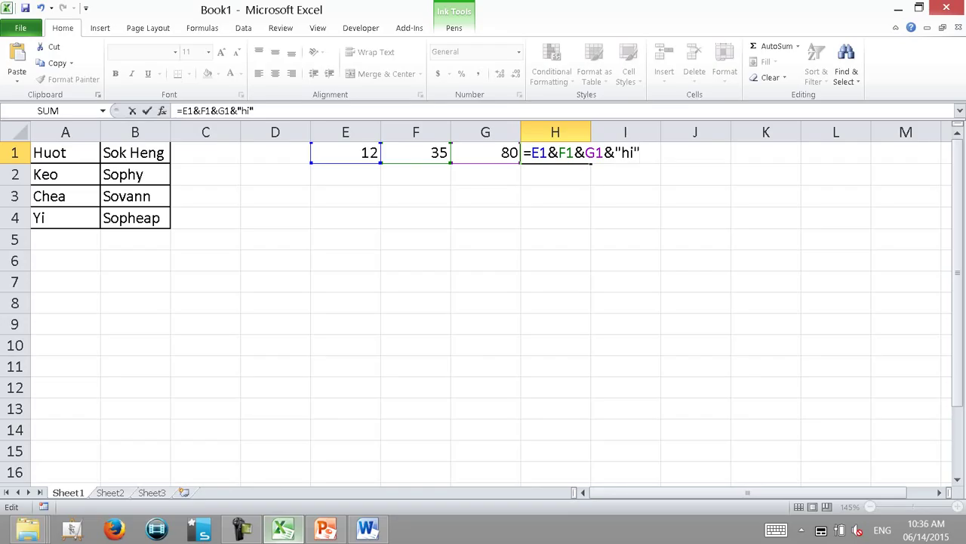
key(Return)
text(\)
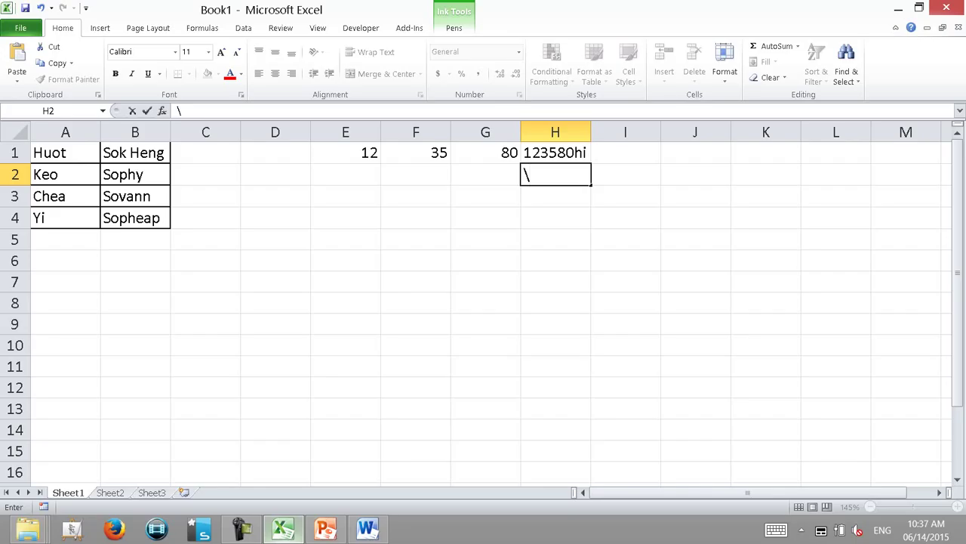
Enter =E1&F1 in I1 to show 1235, and widen column I to fit it
key(Escape)
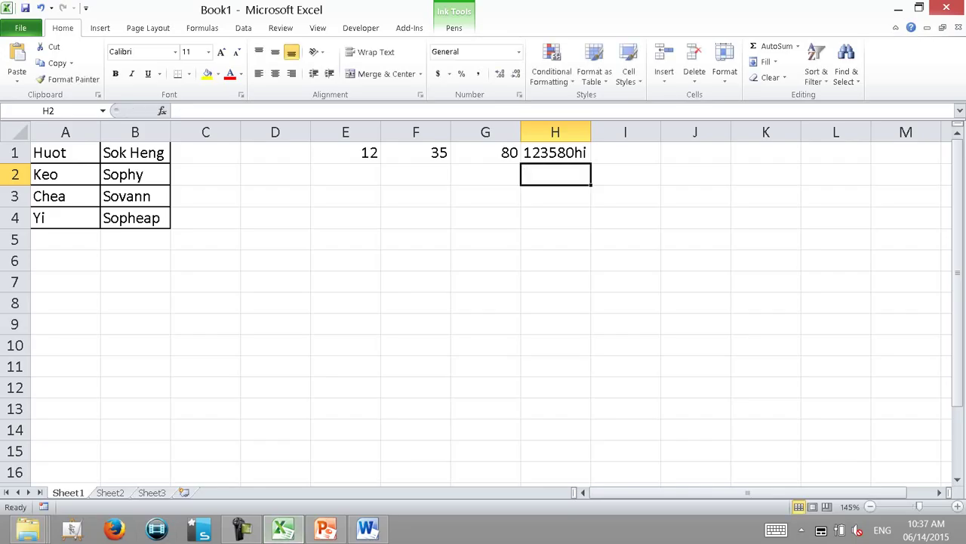
click(555, 132)
click(625, 152)
text(=)
key(Left)
key(Left)
key(Left)
key(Left)
text(&)
key(Left)
key(Left)
key(Left)
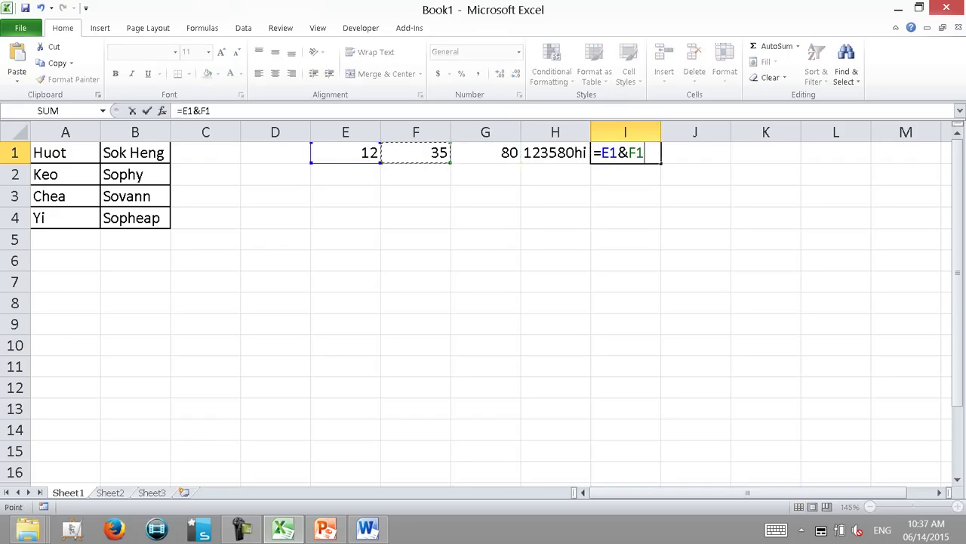
key(Return)
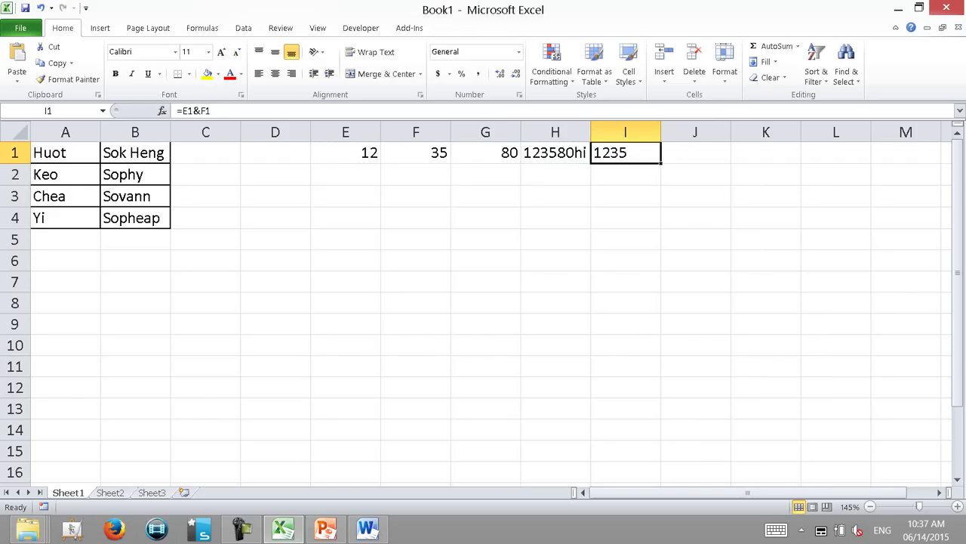
drag(660, 132, 690, 132)
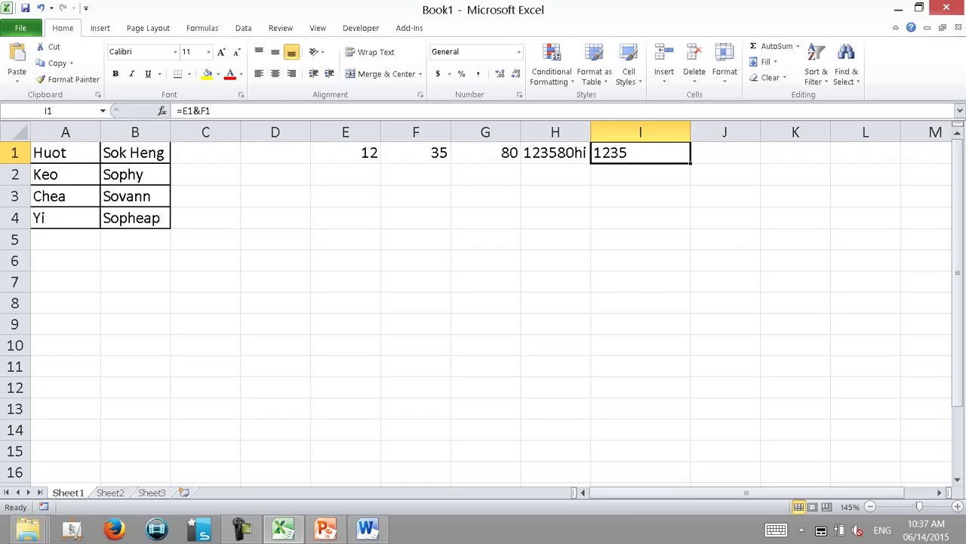
click(725, 153)
text(=val)
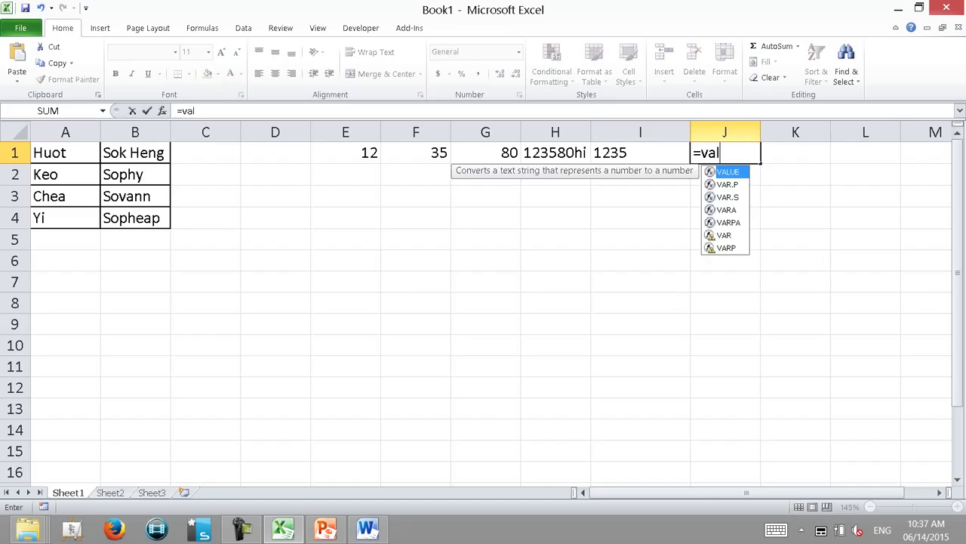
key(Tab)
key(Left)
key(Return)
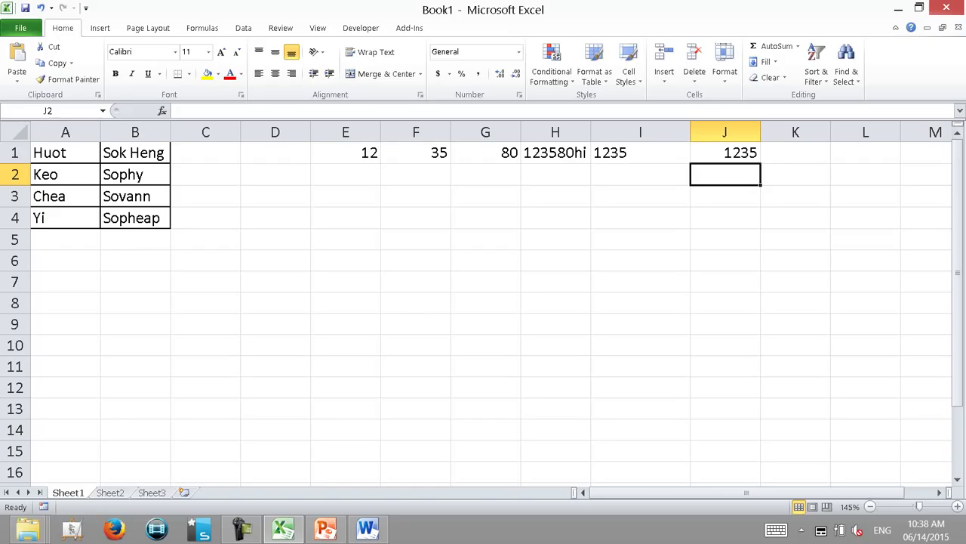
click(725, 132)
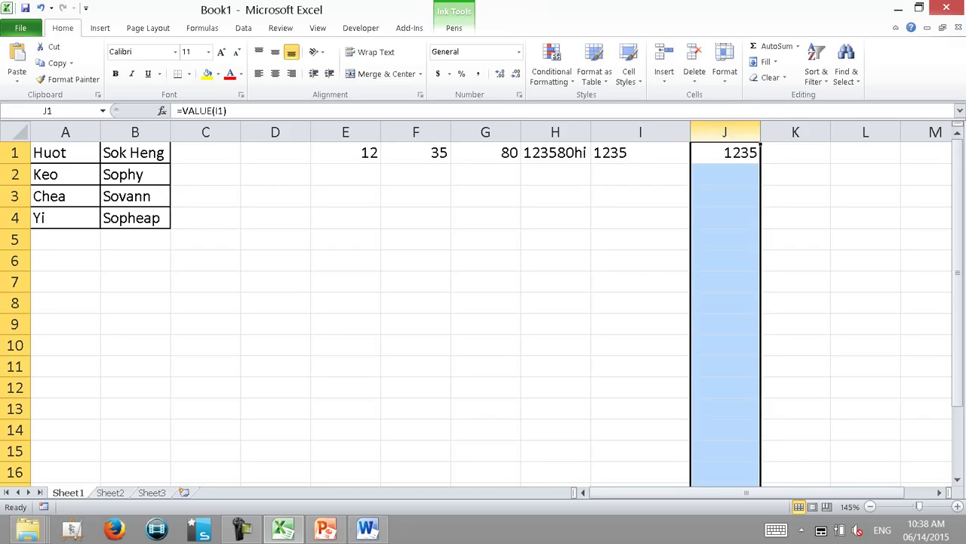
key(Delete)
click(640, 153)
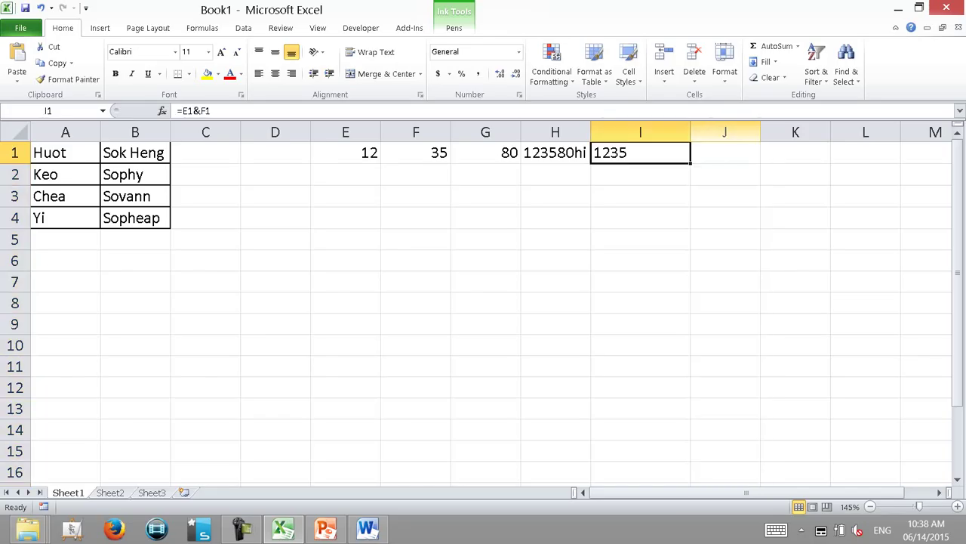
key(Left)
key(Left)
key(Left)
key(Left)
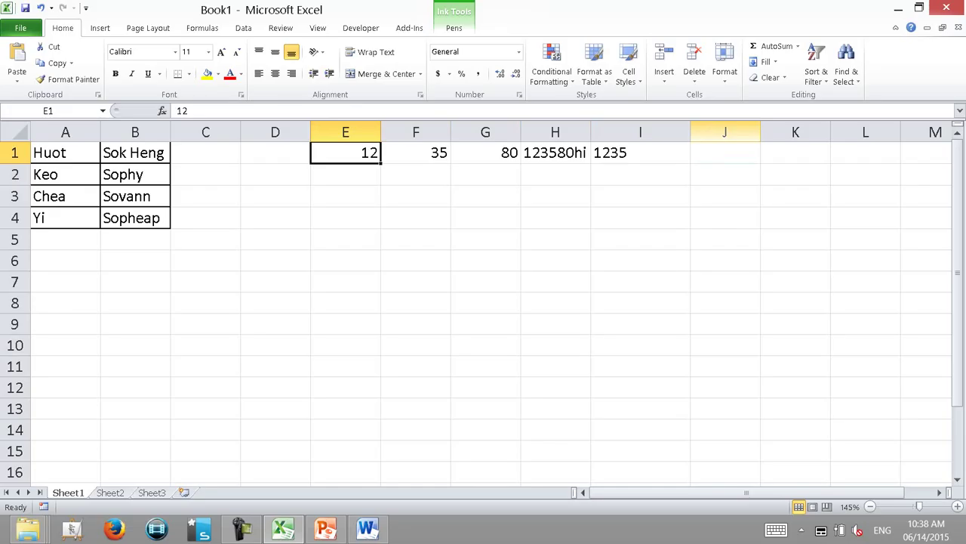
Enter =A1&B1 in C1 and fill it down to C4 to join each name pair
key(Left)
key(Left)
text(=)
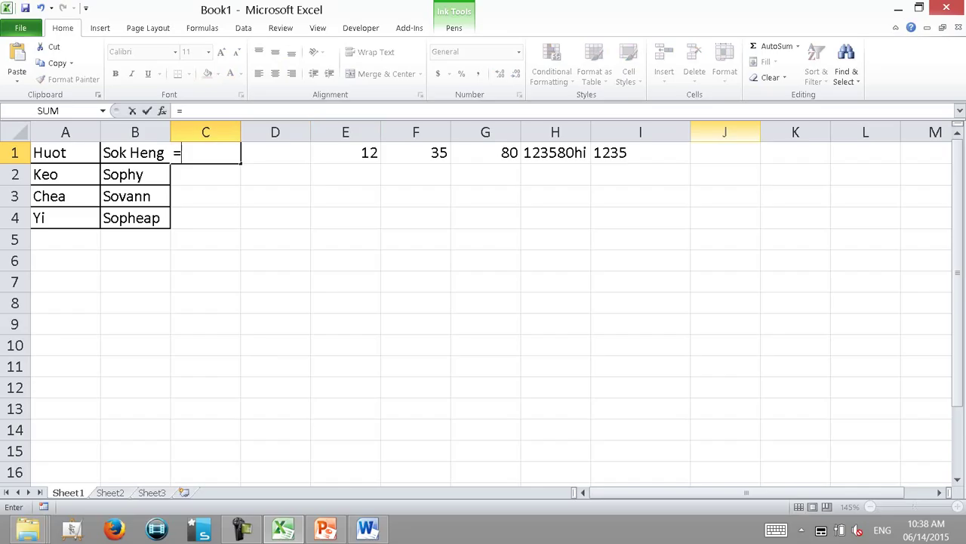
key(Left)
key(Left)
text(&)
key(Left)
key(Return)
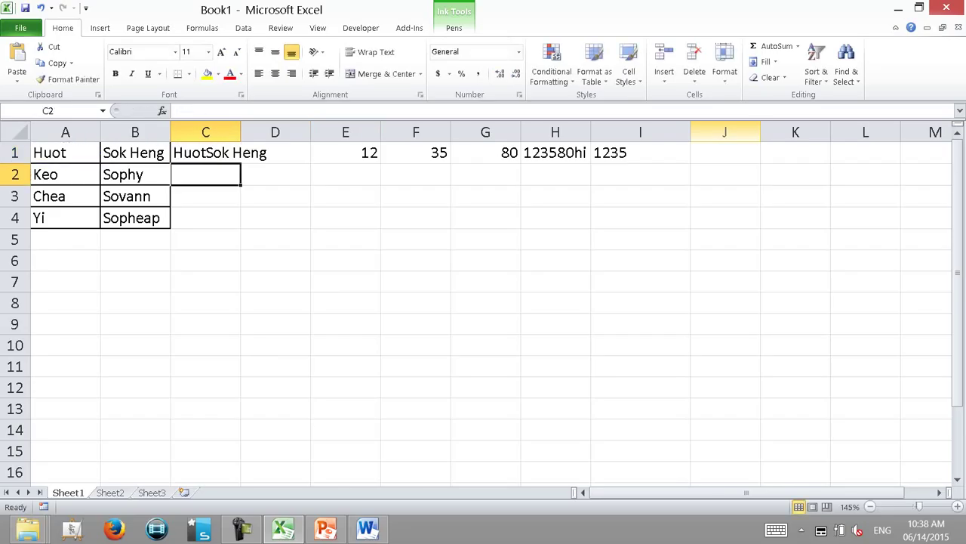
click(206, 153)
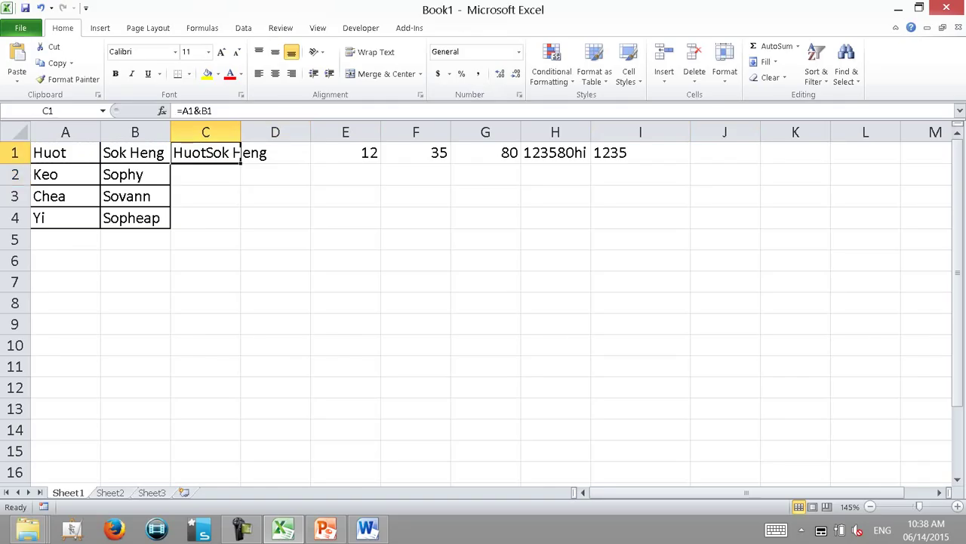
double_click(240, 163)
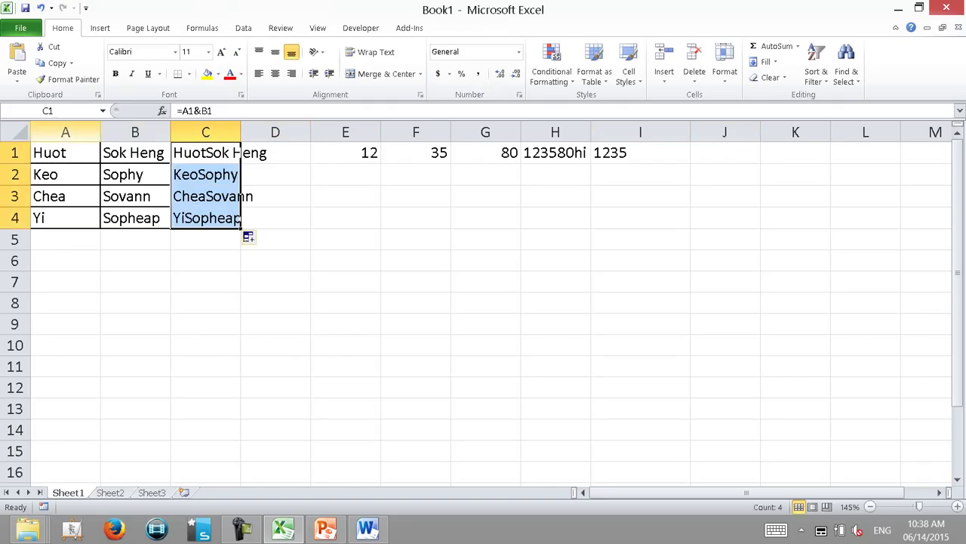
Remove all borders from columns A through C with No Border
drag(65, 132, 206, 132)
click(188, 74)
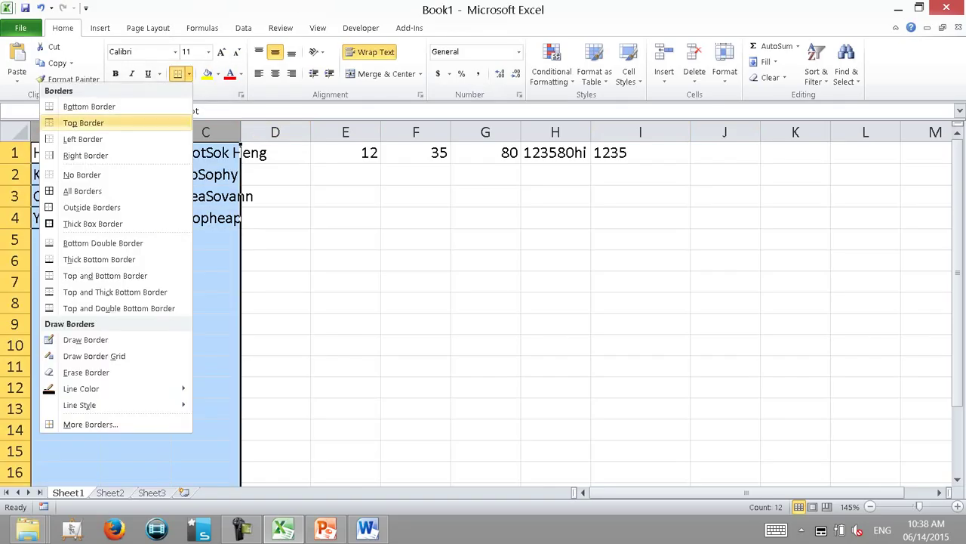
click(113, 174)
click(241, 195)
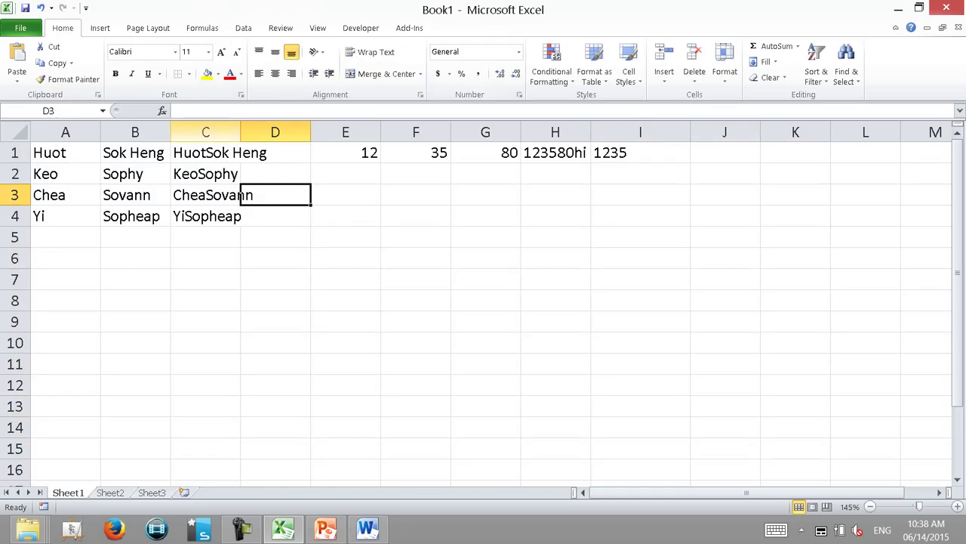
click(205, 132)
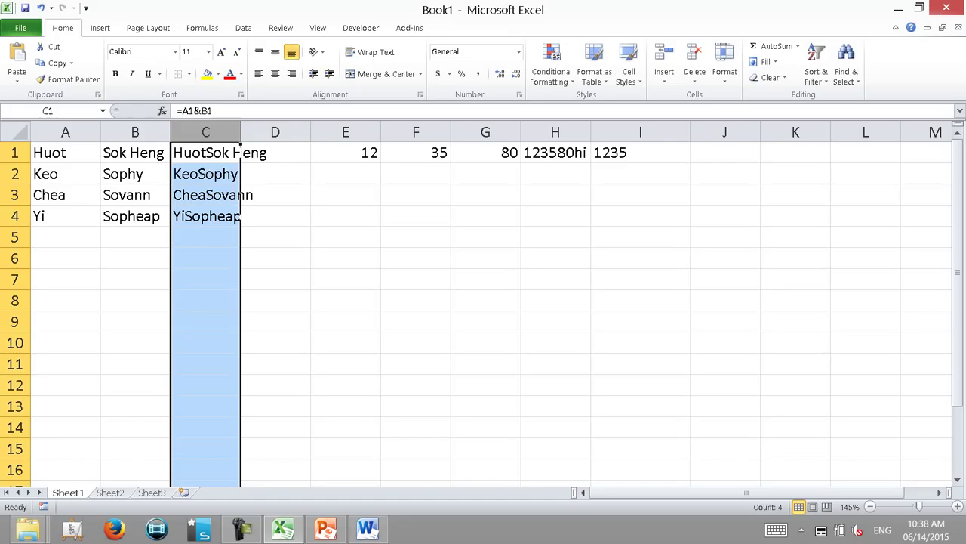
click(205, 153)
double_click(210, 153)
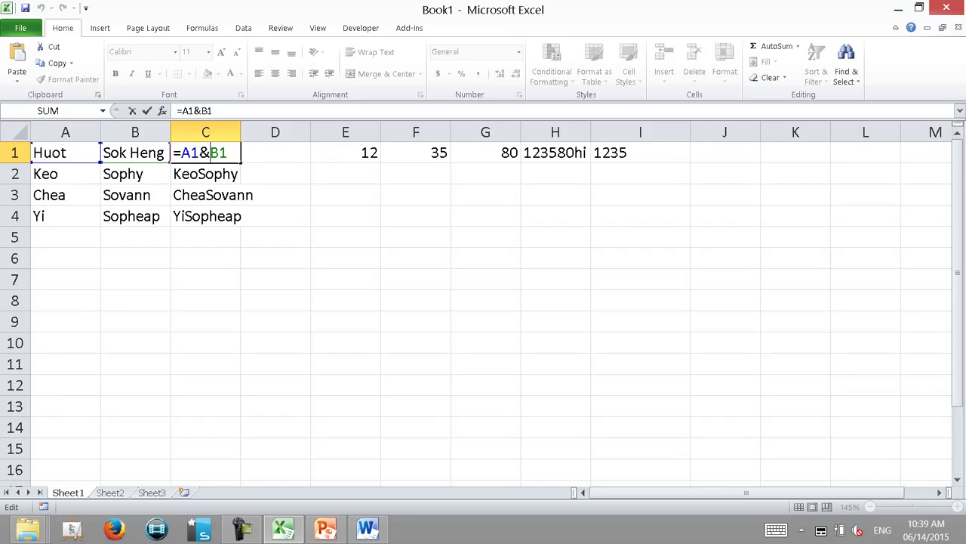
key(ctrl+Return)
key(Left)
key(Left)
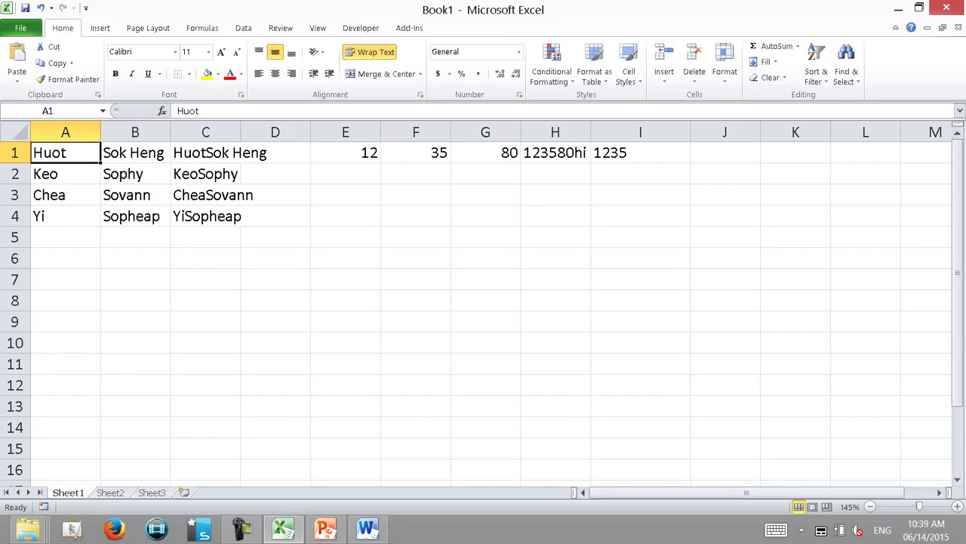
key(F2)
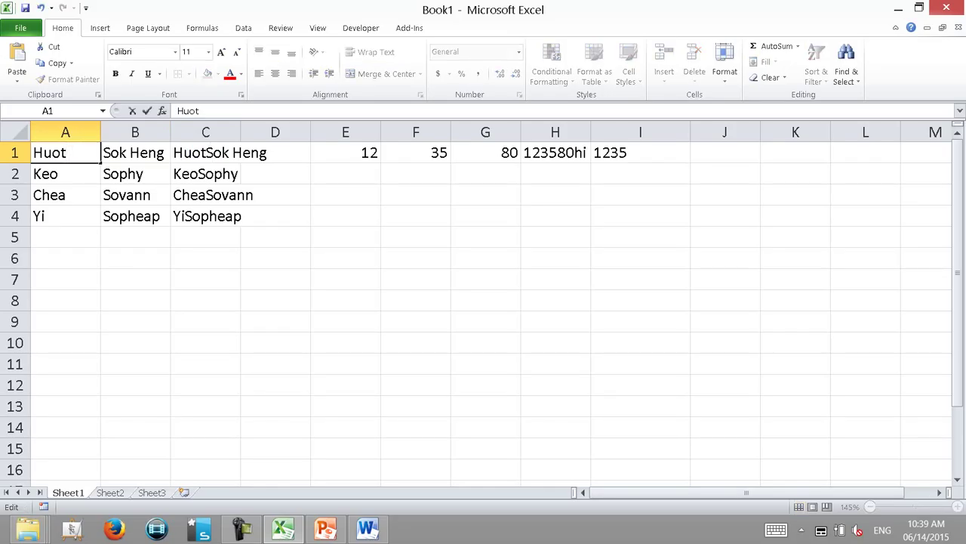
key(Escape)
key(Right)
key(Right)
key(F2)
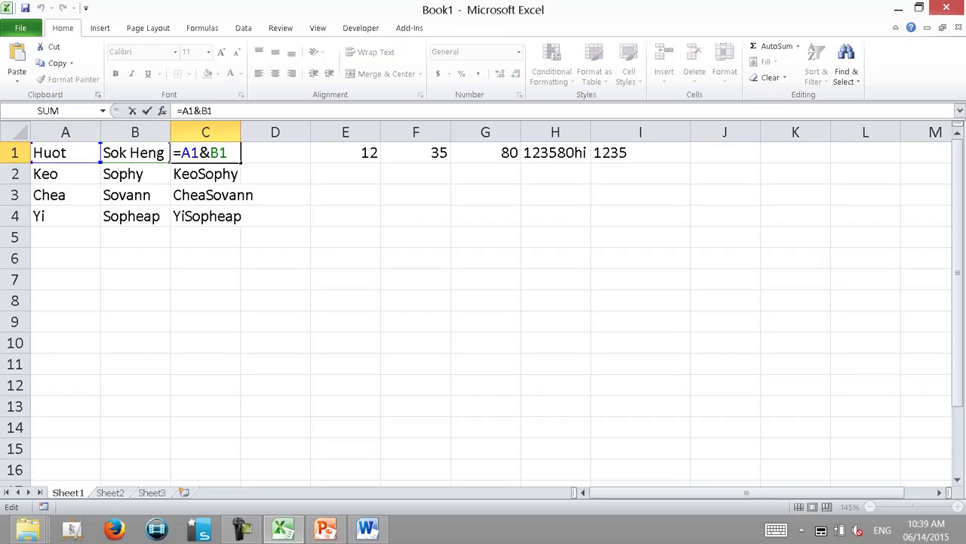
key(Left)
key(Left)
key(Left)
key(Left)
key(Right)
Enter 4000 in cell F4
key(Return)
key(Right)
key(Right)
key(Right)
key(Down)
key(Down)
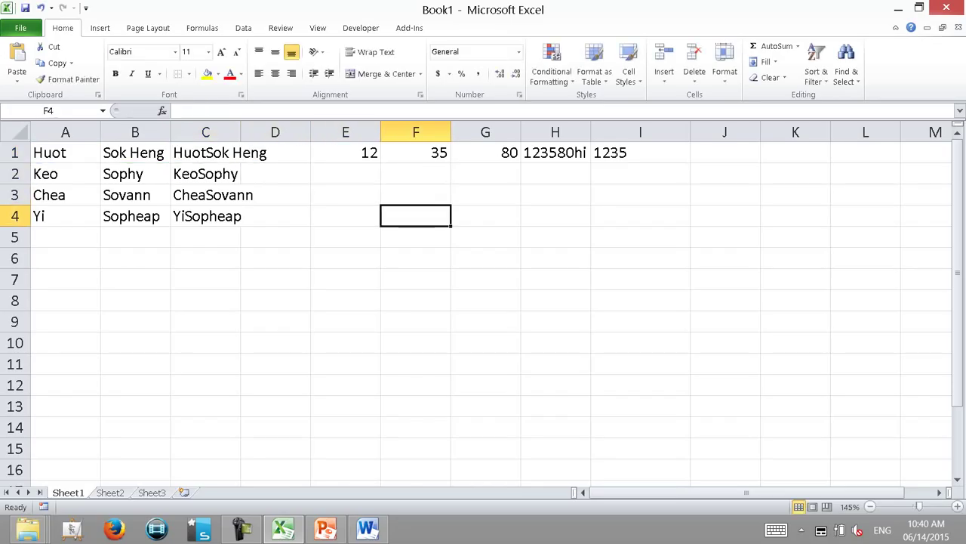
text(4000)
key(Return)
Enter the formula =F4 in I5 so it shows 4000
key(Right)
key(Right)
key(Right)
text(=)
key(Left)
key(Left)
key(Left)
key(Up)
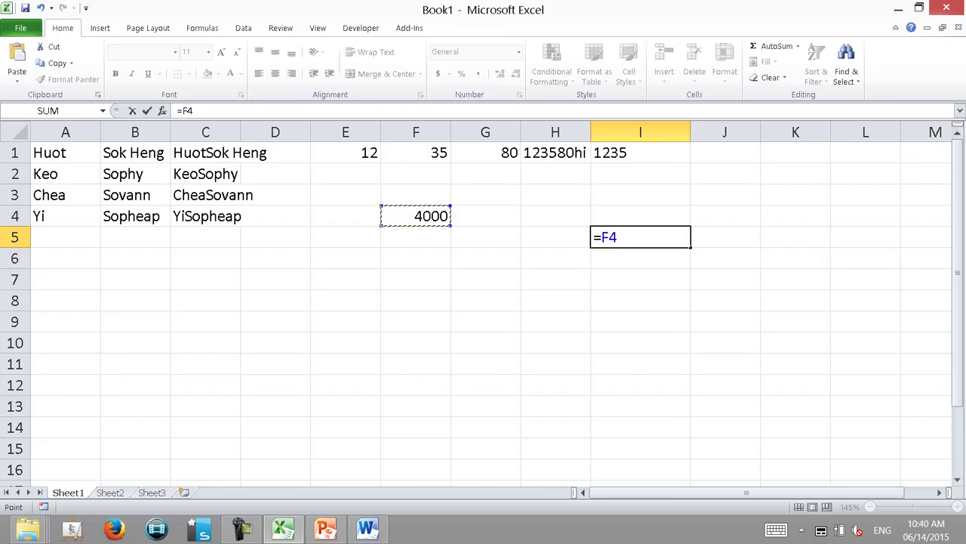
key(ctrl+Return)
key(F2)
key(shift+Home)
Type '=F4 as plain text in J5, then start a formula in I6 referencing F4
key(Tab)
text(')
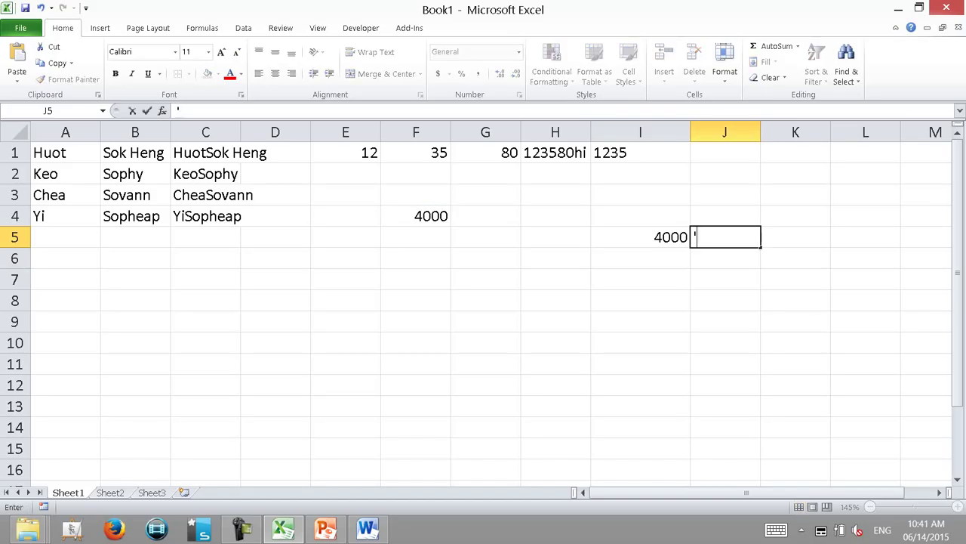
text(=F4)
key(Left)
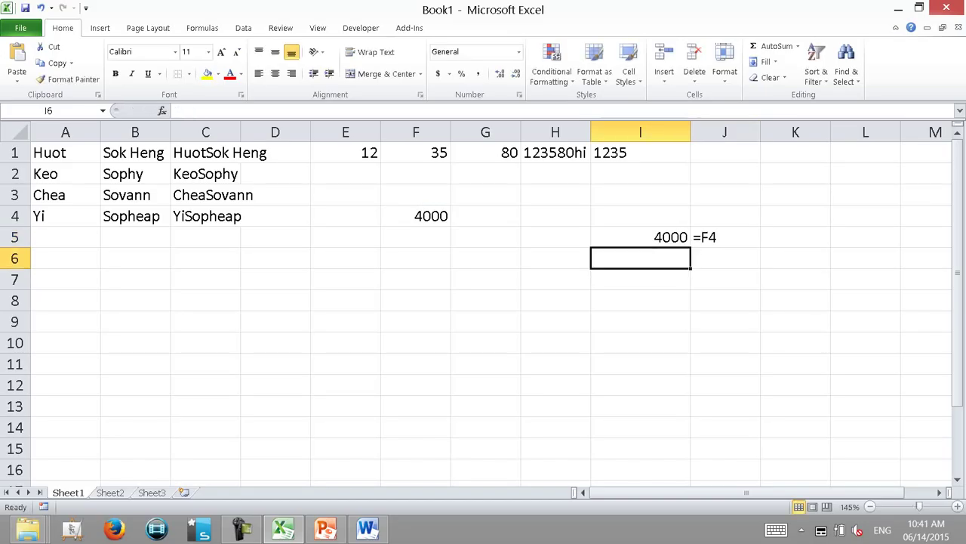
text(=)
key(Left)
key(Left)
key(Up)
key(Up)
key(Left)
key(F2)
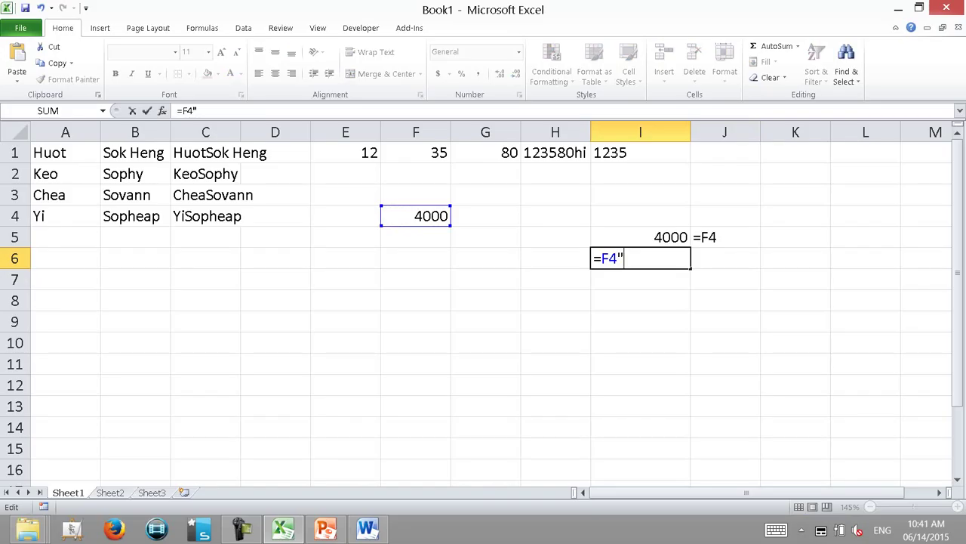
Wrap the F4 reference in I6 in quotes so it shows the literal text F4
text(")
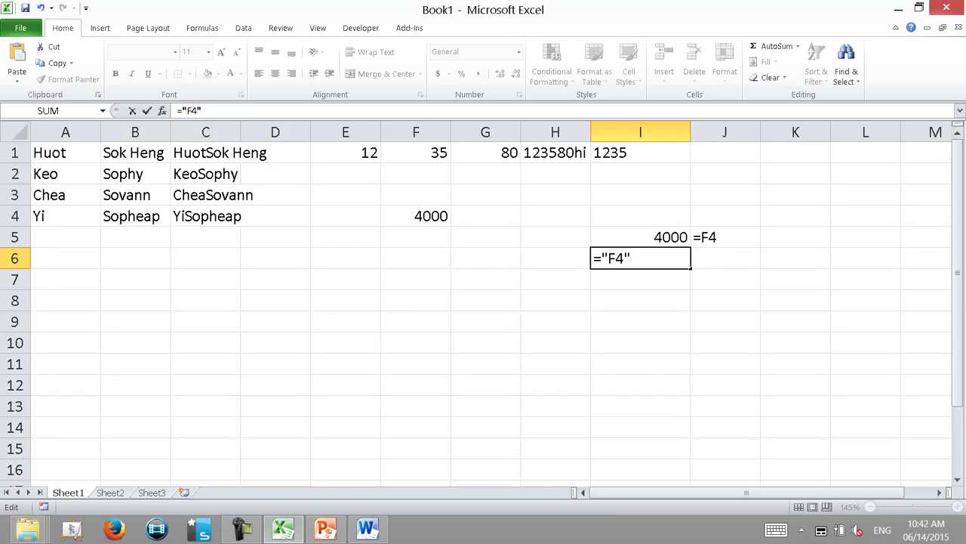
key(Return)
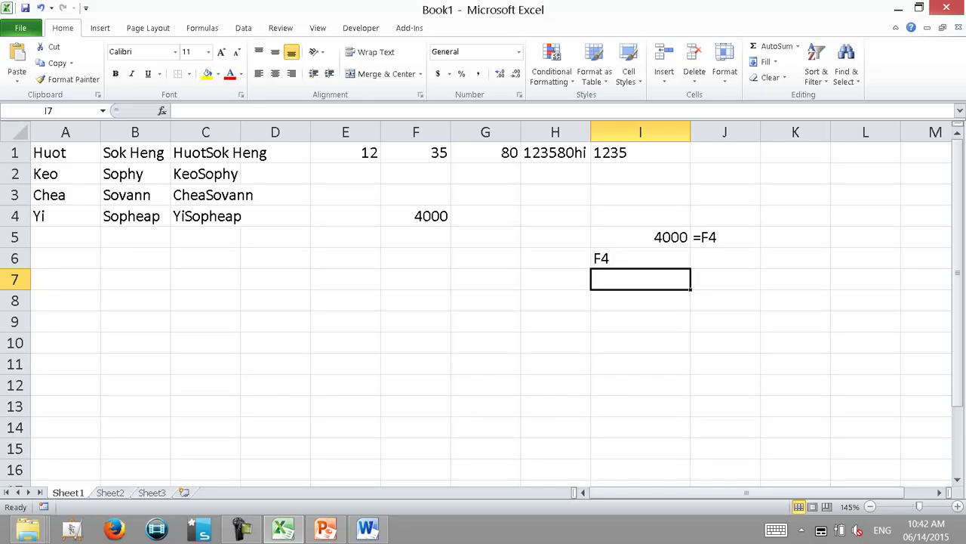
Select E1:J6 and delete the scratch values
key(Up)
key(Up)
key(Up)
key(Up)
key(Up)
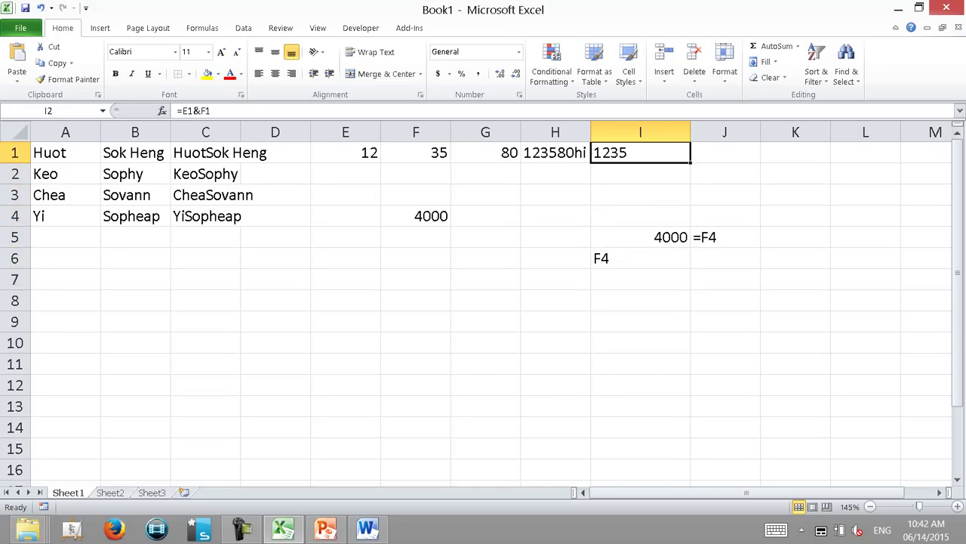
key(shift+Left)
key(shift+Left)
key(shift+Left)
key(shift+Left)
key(shift+Left)
key(shift+Right)
key(shift+Right)
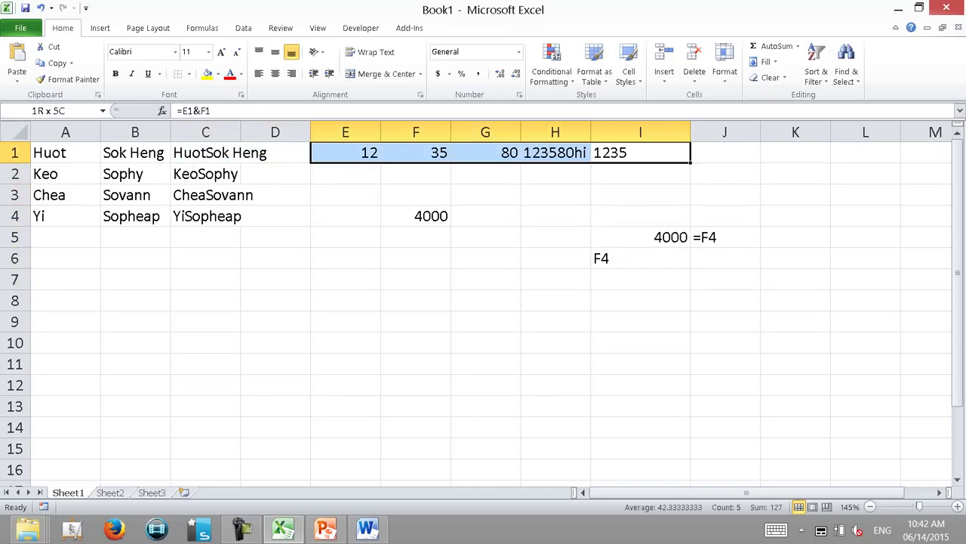
key(shift+Down)
key(shift+Down)
key(shift+Down)
key(shift+Down)
key(shift+Right)
key(Left)
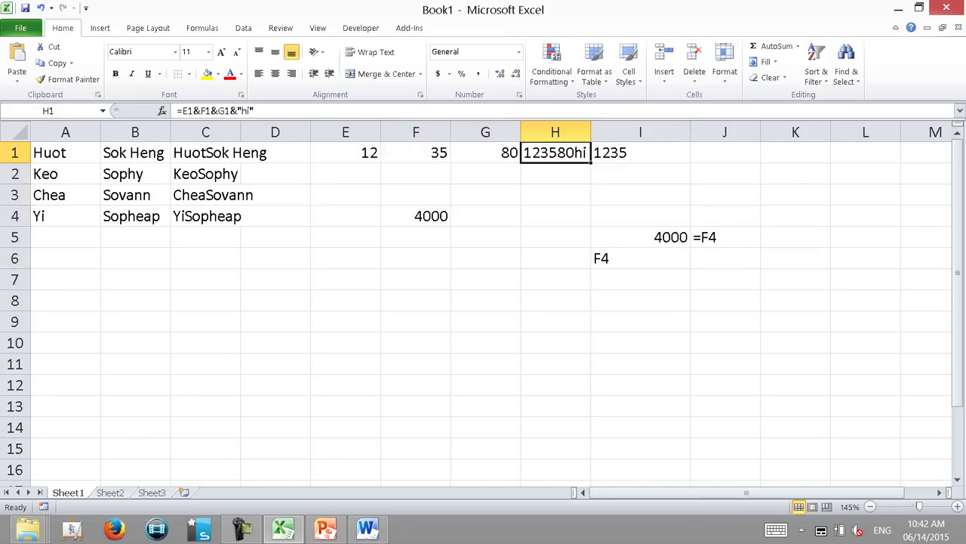
key(Left)
key(Left)
key(Left)
key(shift+Down)
key(shift+Down)
key(shift+Down)
key(shift+Down)
key(shift+Down)
key(shift+Right)
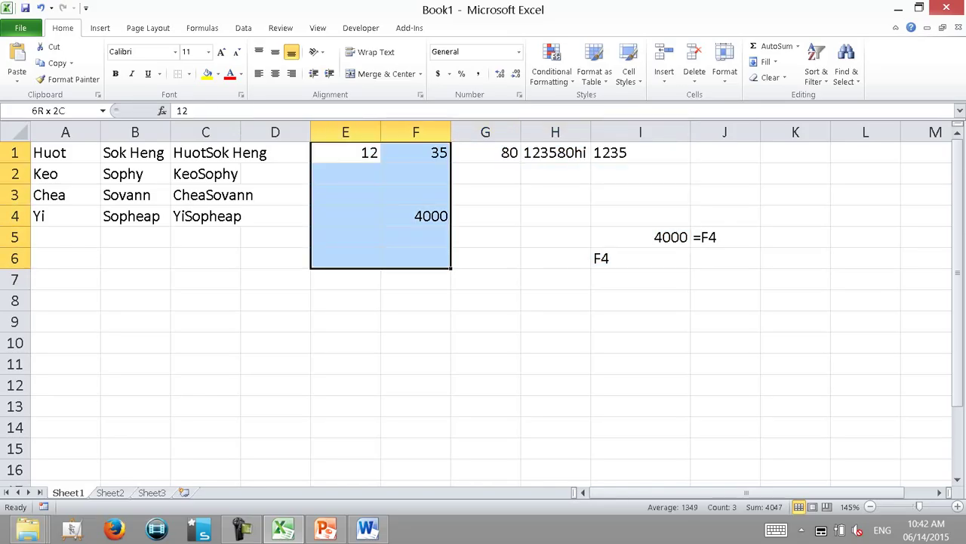
key(shift+Right)
key(shift+Right)
key(shift+Right)
key(shift+Right)
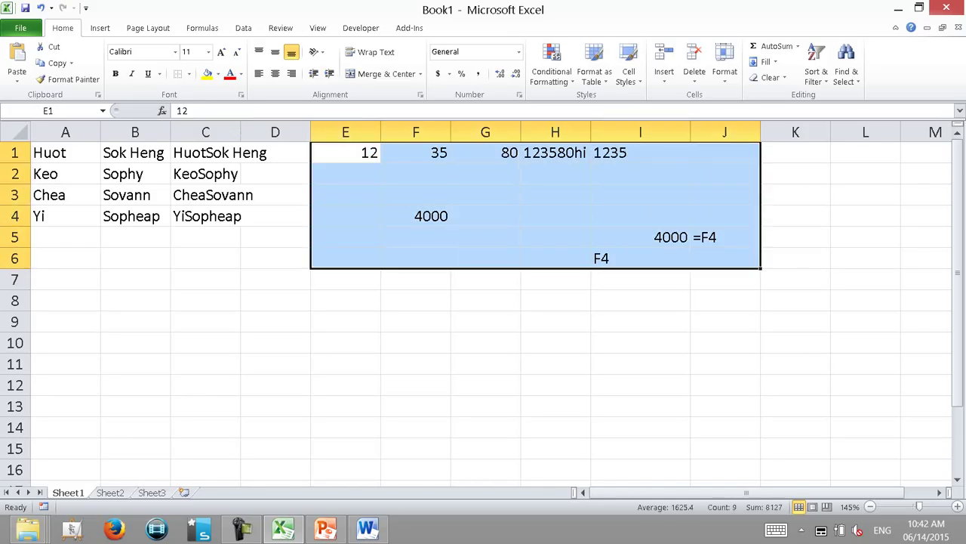
key(Delete)
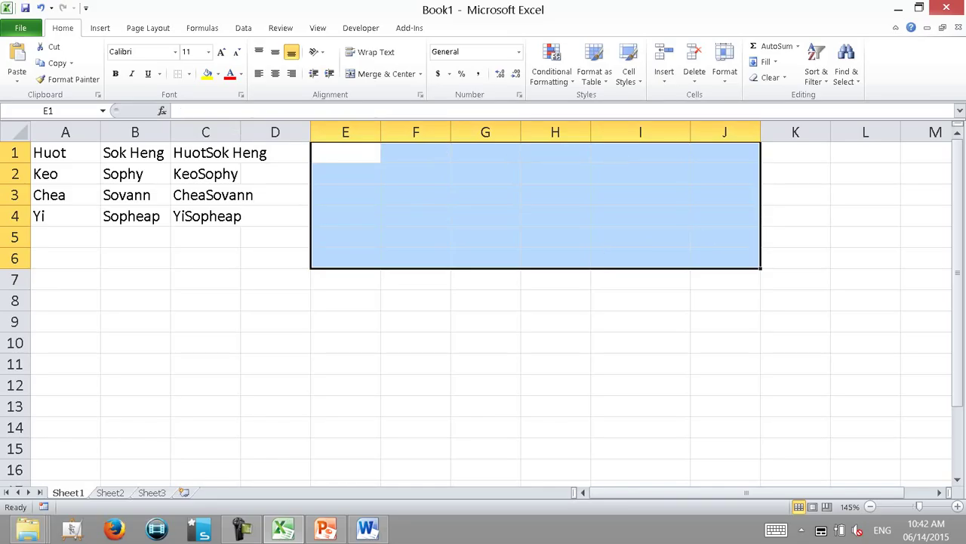
AutoFit column C to the joined names and widen it slightly more
double_click(240, 132)
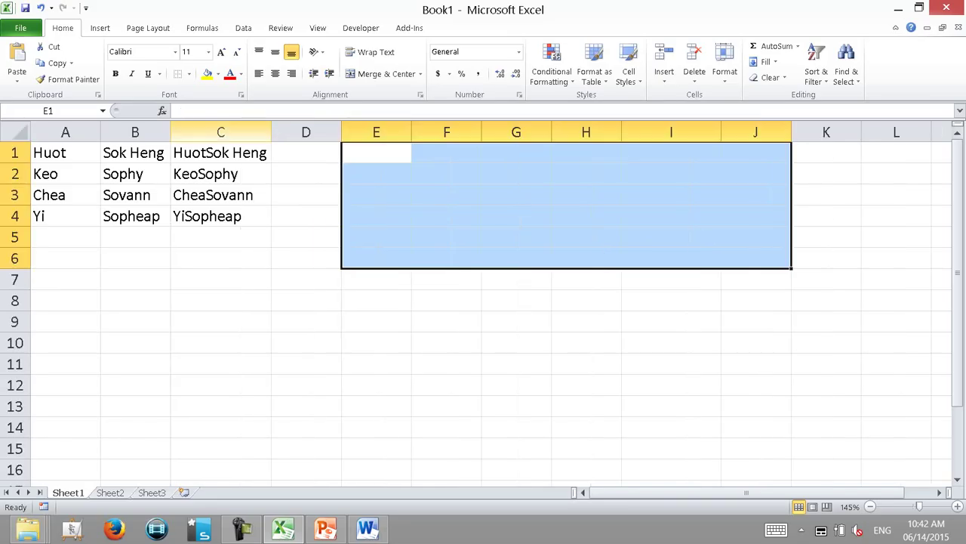
click(219, 152)
drag(271, 132, 289, 132)
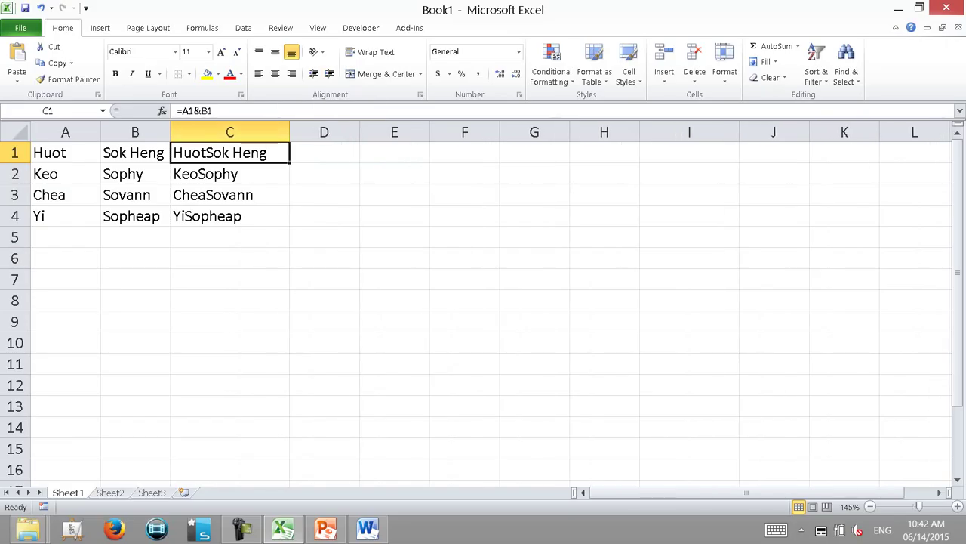
Edit C1's formula to join A1 and B1 with a quoted space
double_click(218, 153)
click(199, 153)
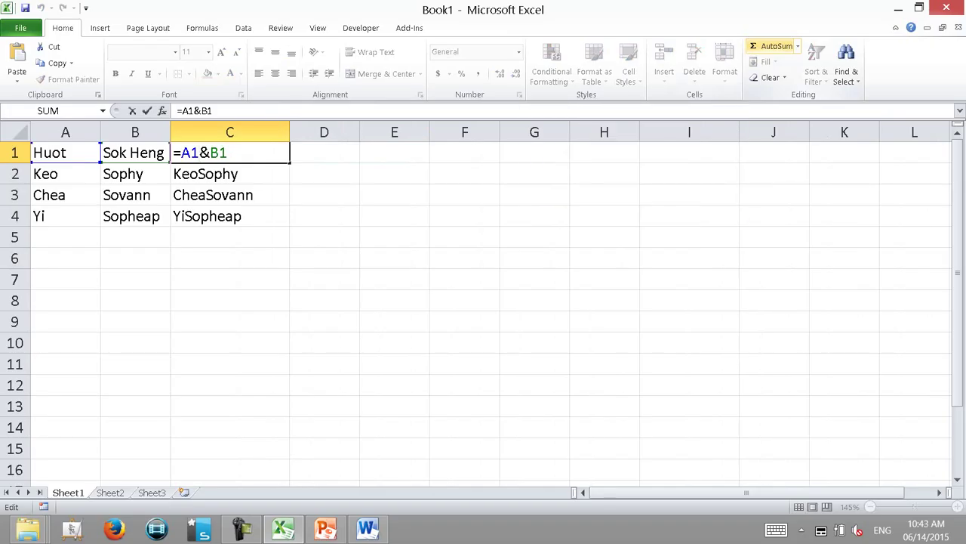
text(&")
key(Delete)
key(Delete)
key(Delete)
text("&)
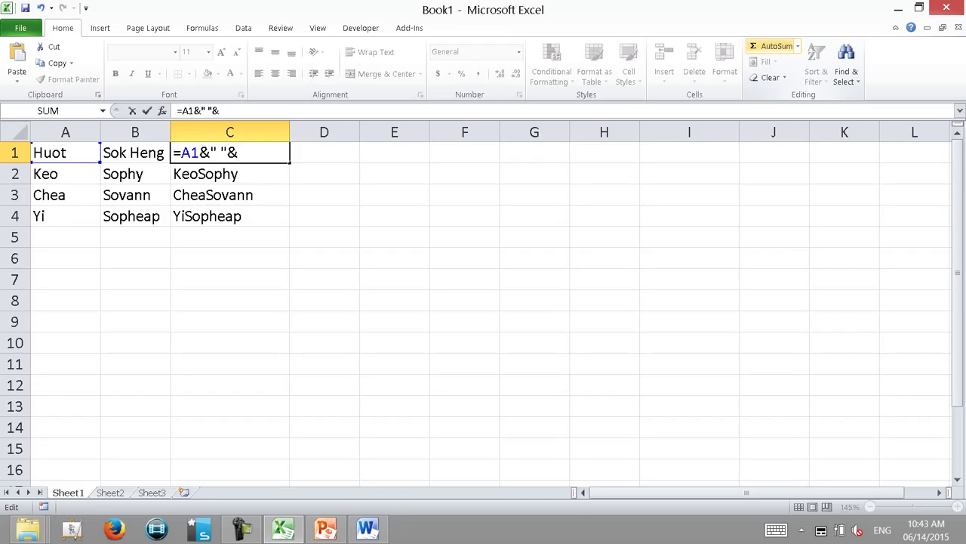
key(BackSpace)
text(&)
click(135, 152)
key(ctrl+Return)
Re-edit C1's formula, putting plain spaces around the ampersand to read =A1 & B1
key(F2)
key(Left)
key(Left)
key(shift+Left)
key(shift+Left)
key(shift+Left)
key(shift+Left)
key(BackSpace)
key(Left)
key(Left)
key(Left)
key(Left)
key(Left)
key(Right)
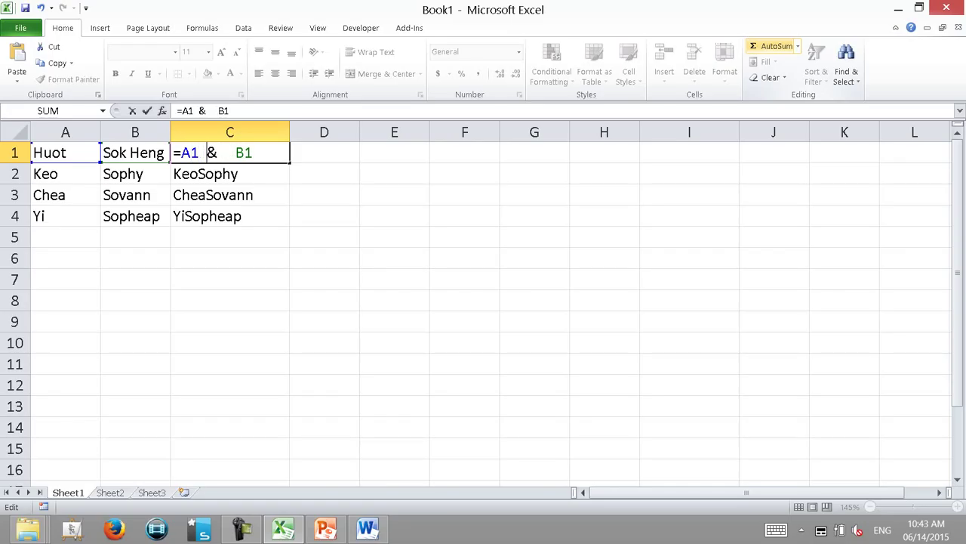
key(Return)
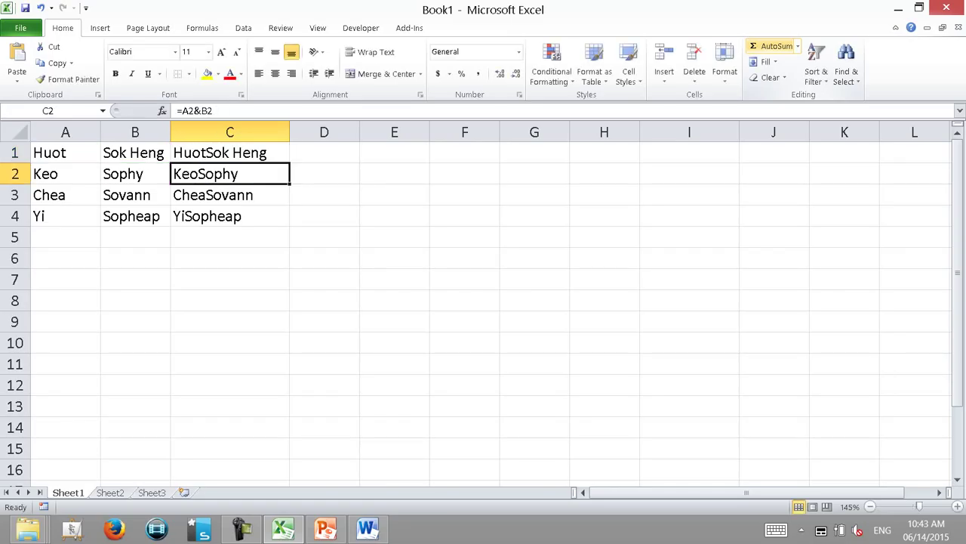
click(230, 152)
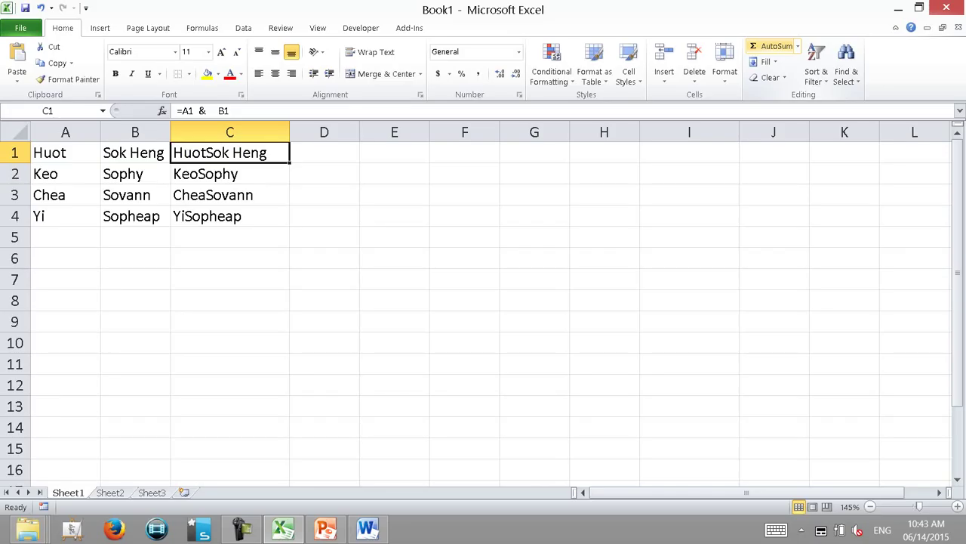
key(F2)
key(Left)
key(Left)
key(Left)
key(Left)
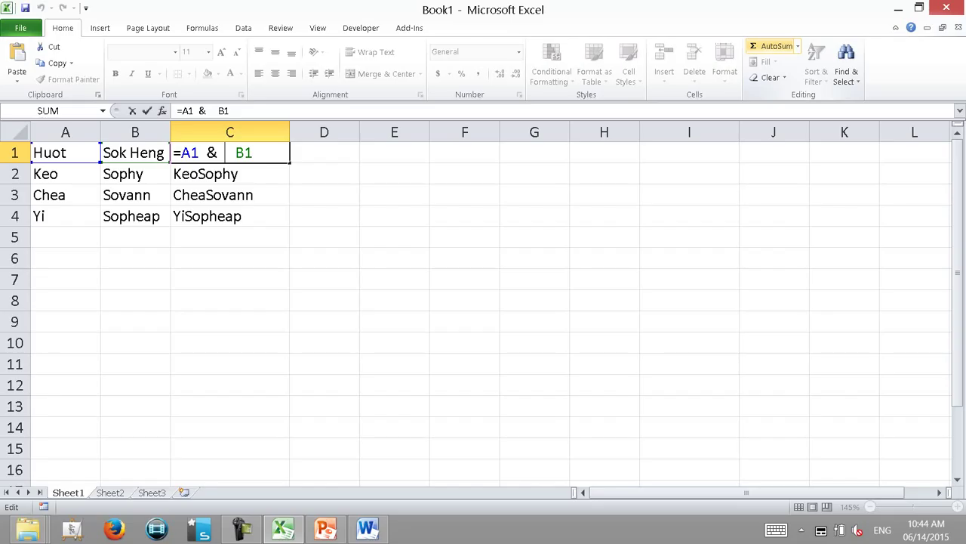
key(Left)
text(")
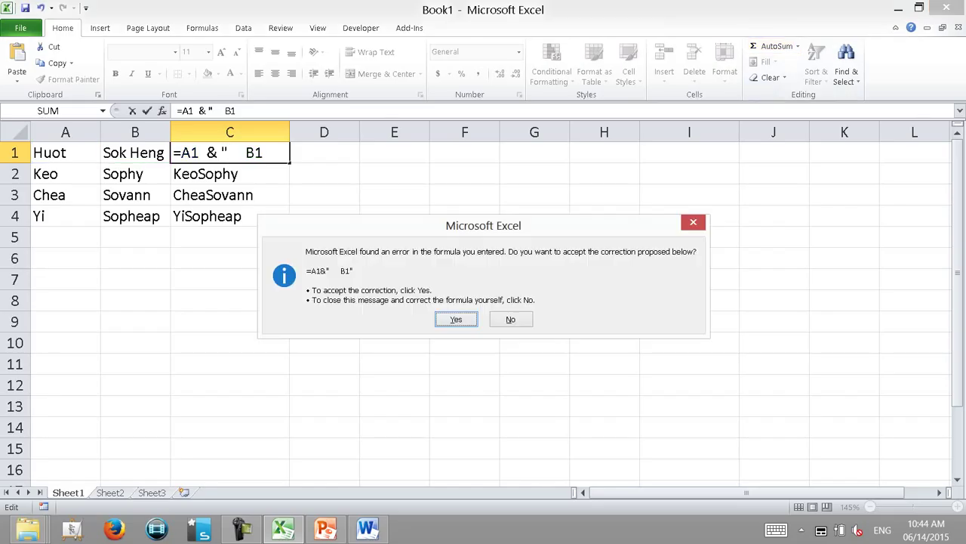
key(n)
key(Return)
key(Left)
key(Left)
key(Left)
key(Left)
text(")
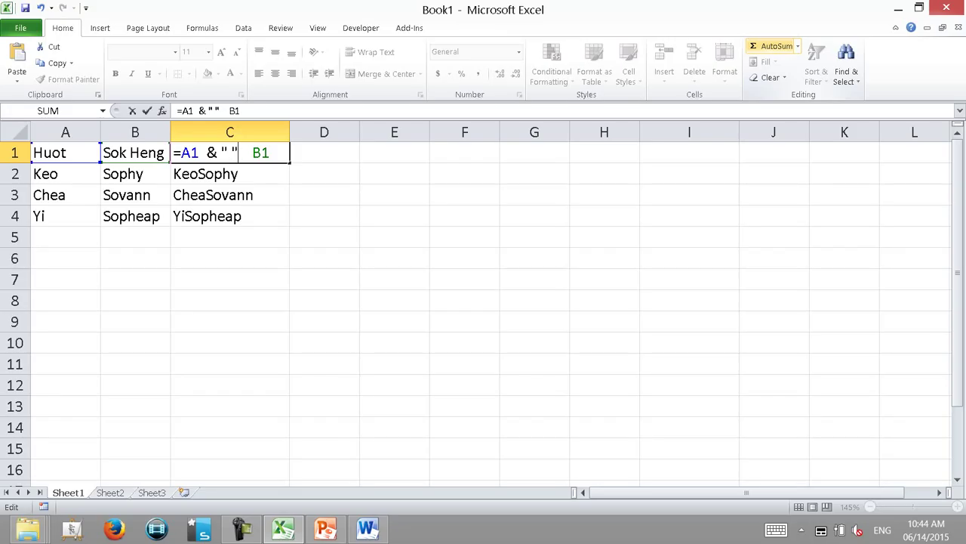
text(&)
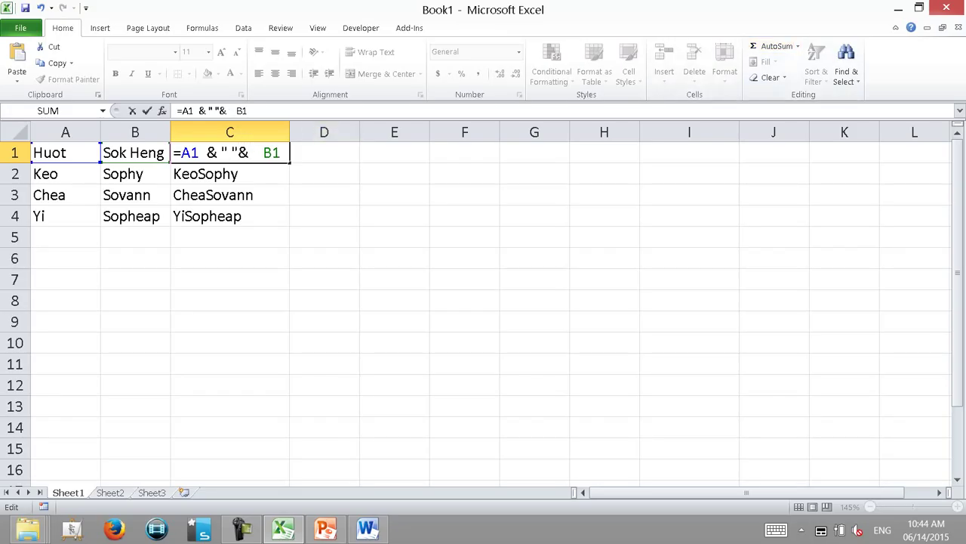
key(ctrl+shift+Left)
key(ctrl+shift+Left)
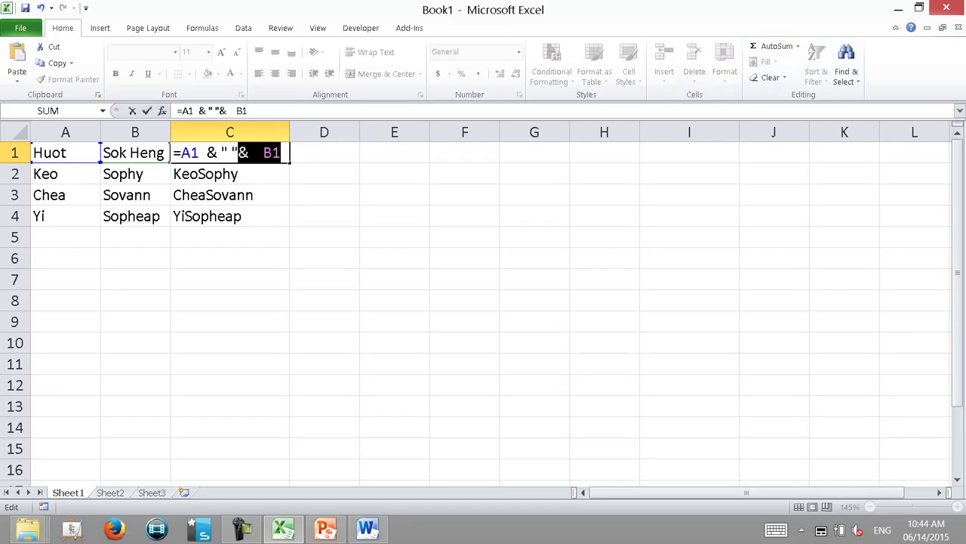
key(Return)
Copy C1's formula down into C2:C4
key(ctrl+c)
key(shift+Down)
key(shift+Down)
key(shift+Down)
key(Return)
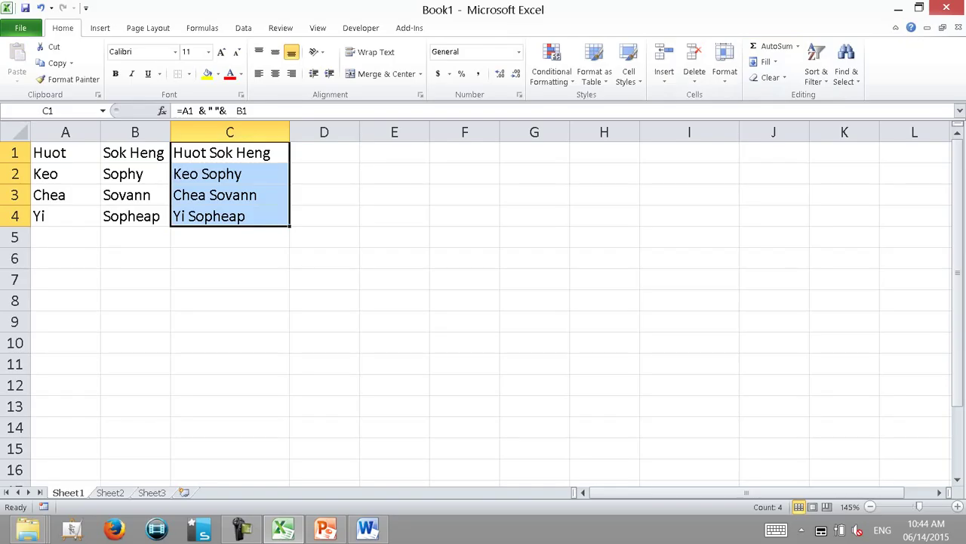
key(Right)
key(Right)
key(Right)
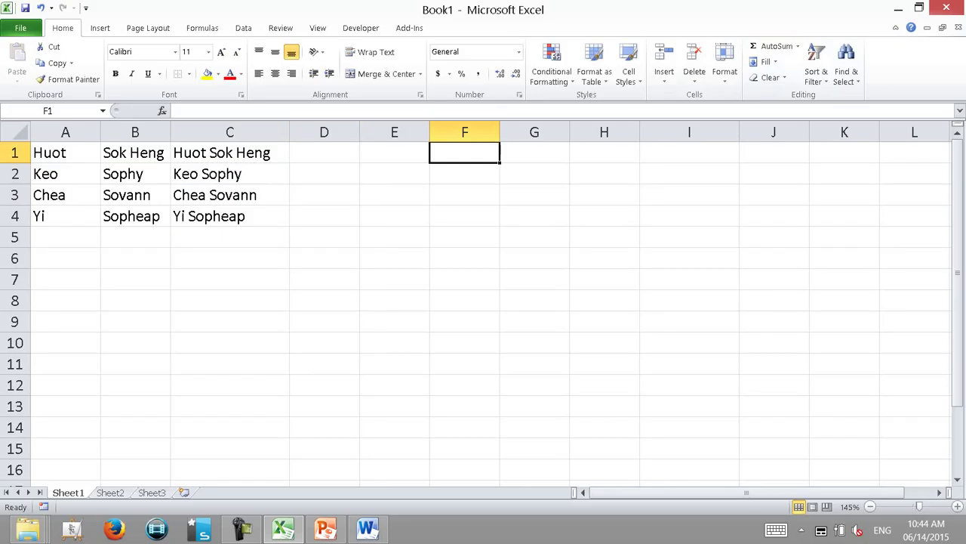
Widen column C further so the spaced full names fit, and reselect C1
drag(290, 132, 313, 132)
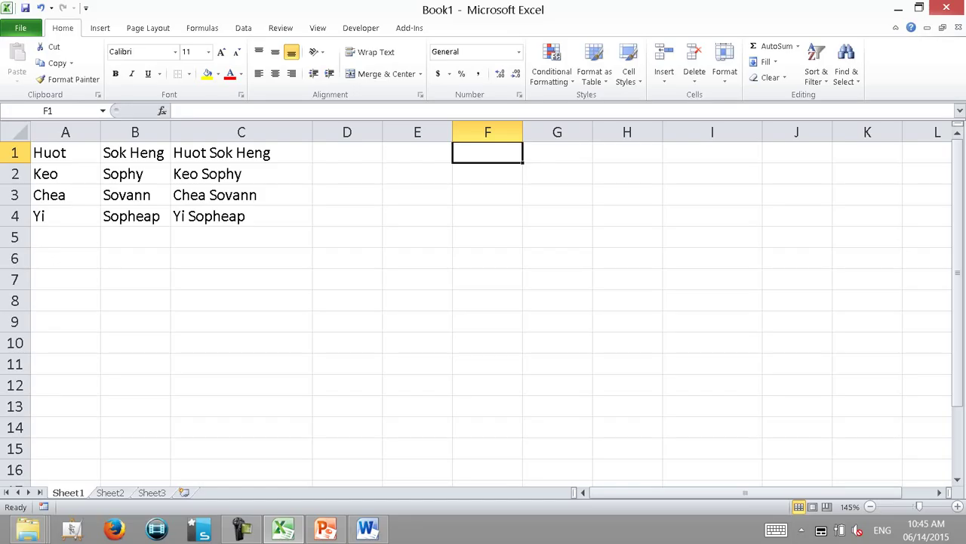
click(241, 153)
Try entering '900 as text in D1, then clear it
click(135, 153)
click(241, 152)
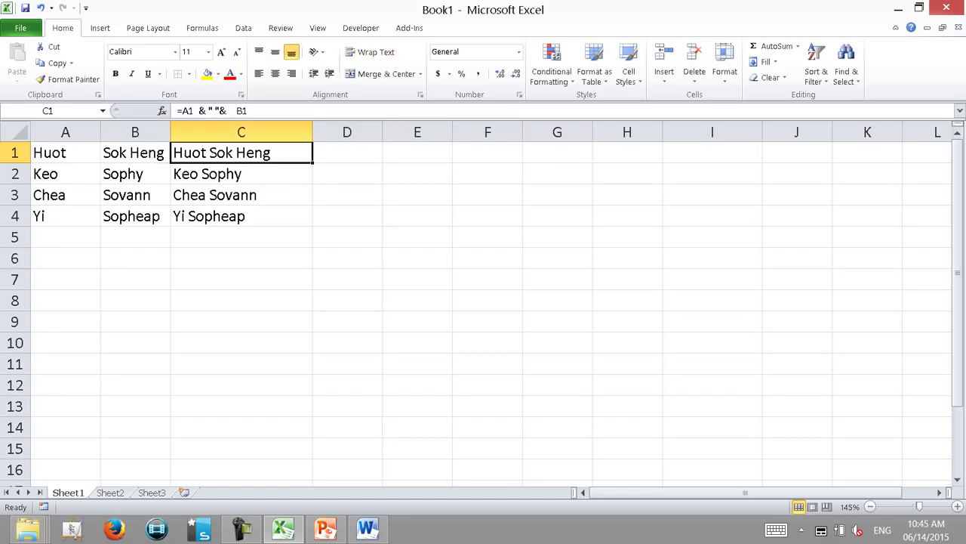
click(347, 153)
text('900)
key(Return)
key(Up)
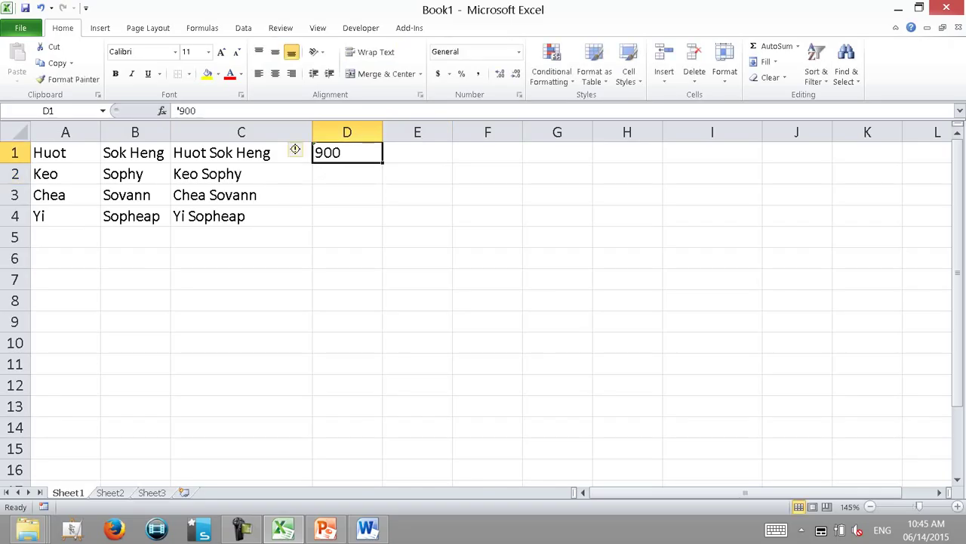
click(346, 173)
click(346, 153)
key(F2)
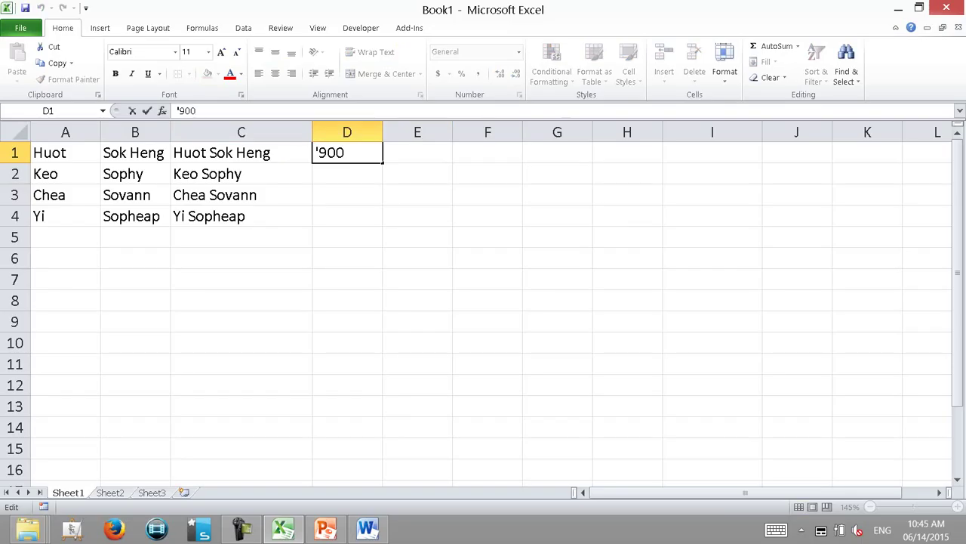
key(Escape)
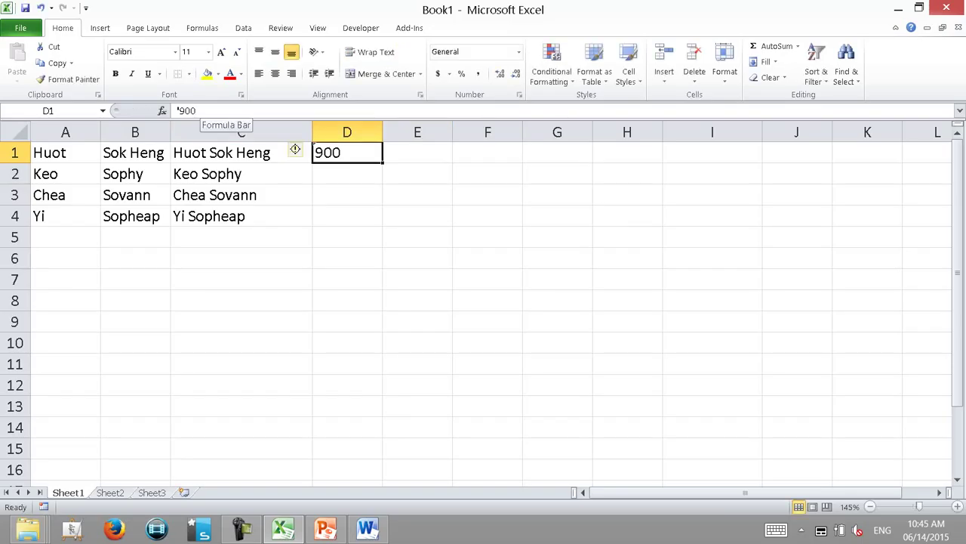
key(Delete)
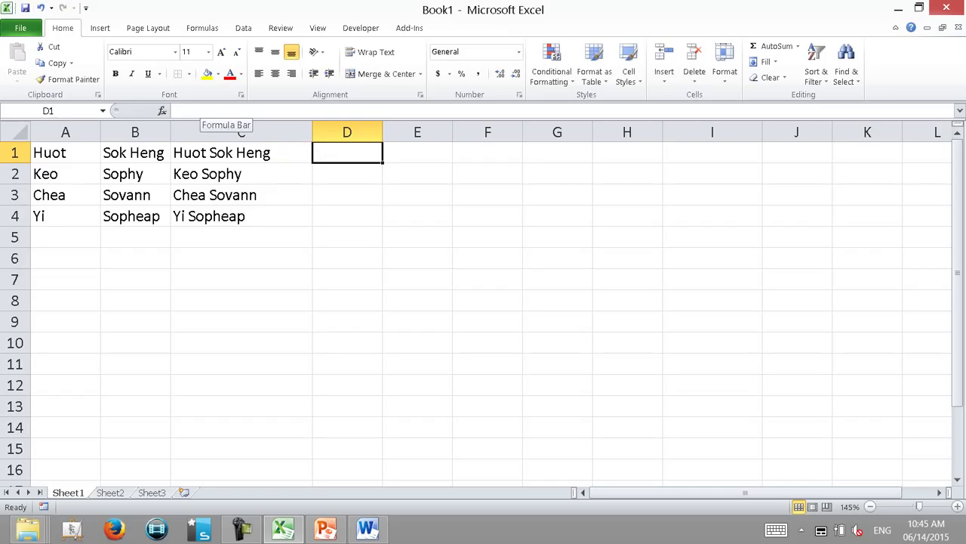
Enter '900 as text in E4, then delete it again
key(Down)
key(Down)
key(Down)
key(Left)
key(Left)
key(Right)
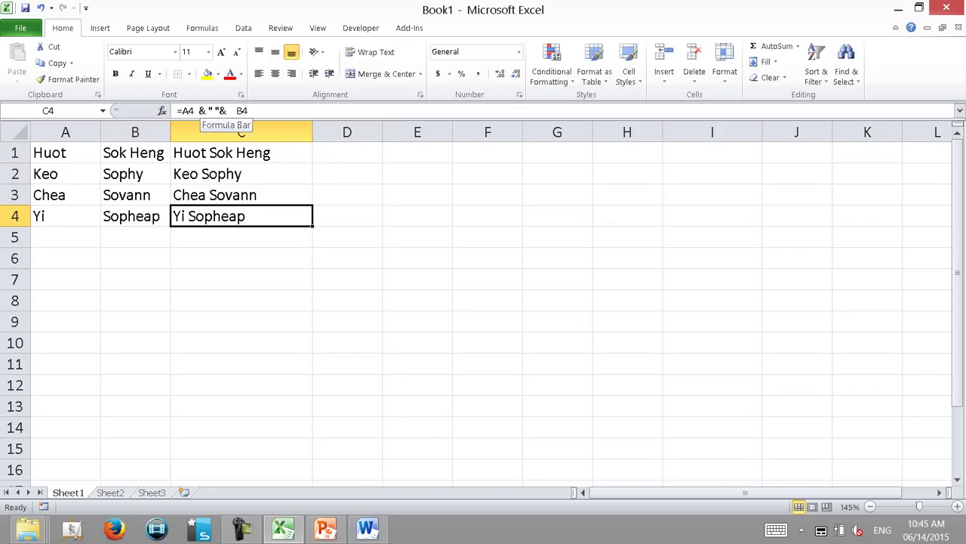
key(Right)
key(Right)
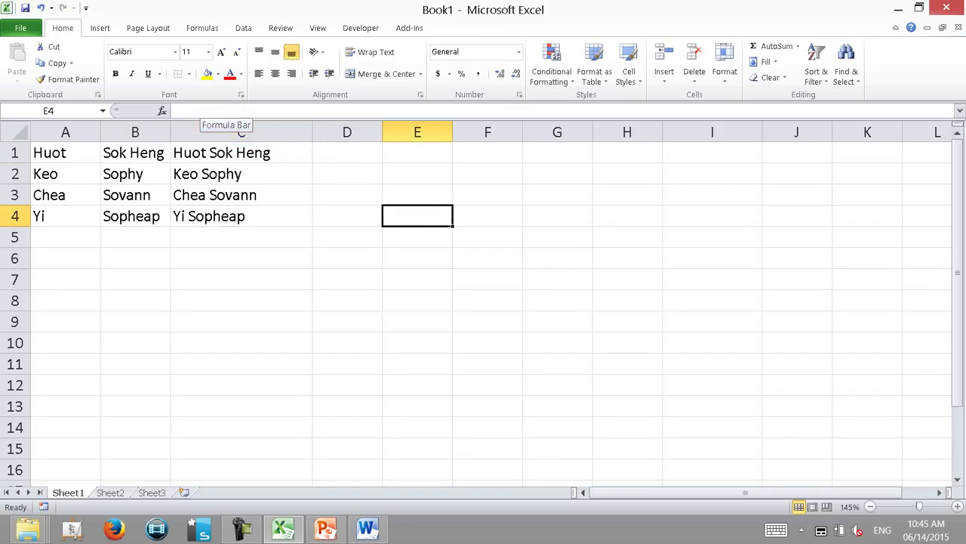
text('900)
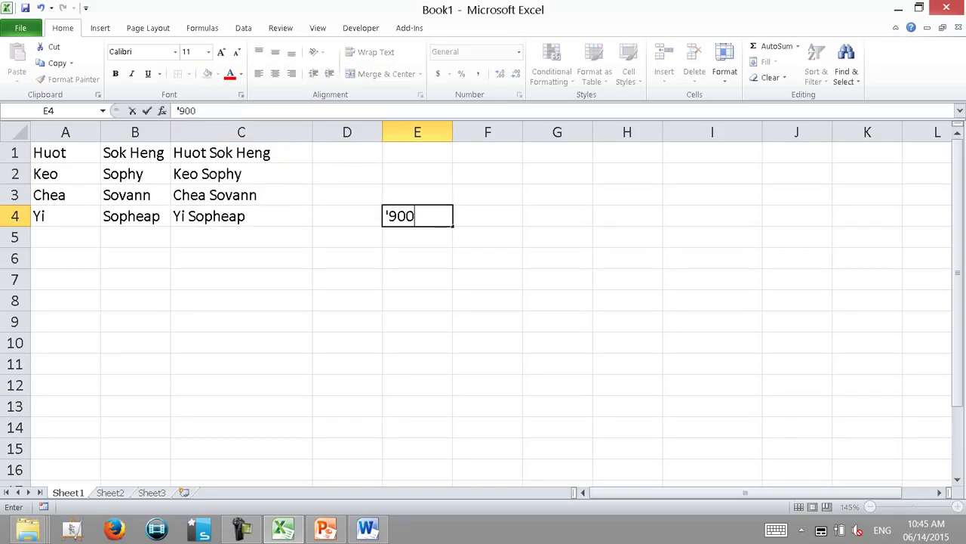
key(Return)
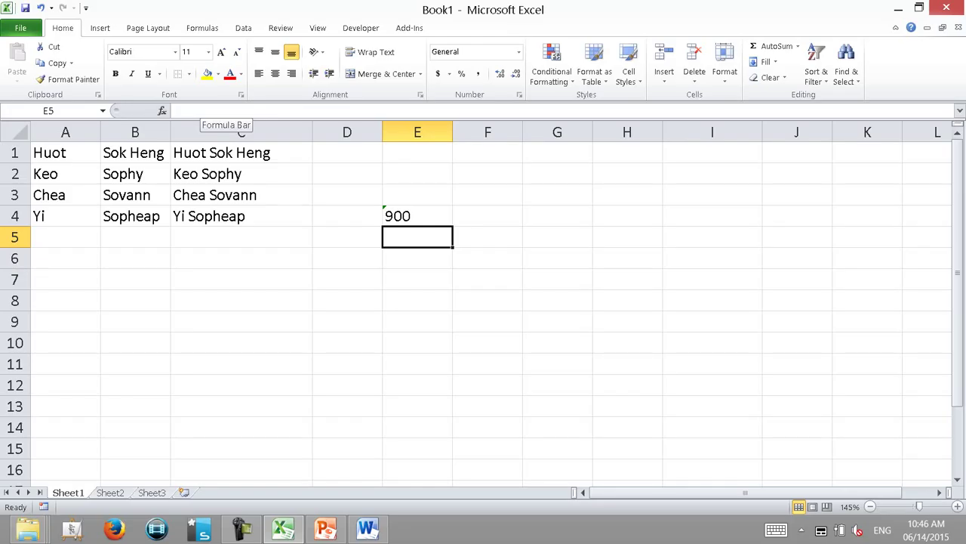
key(shift+Up)
key(Delete)
key(Left)
key(Left)
key(Left)
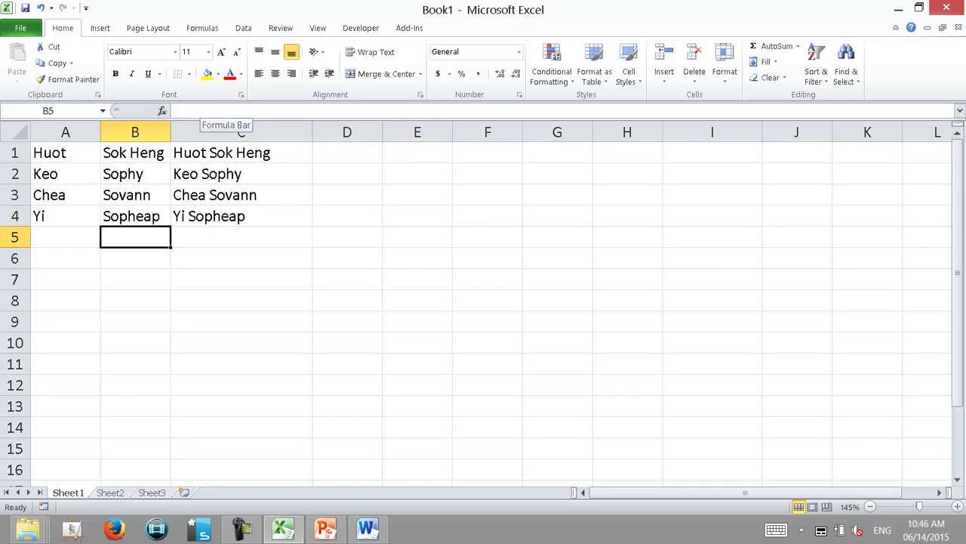
key(Up)
key(Left)
key(alt+F11)
key(alt+F11)
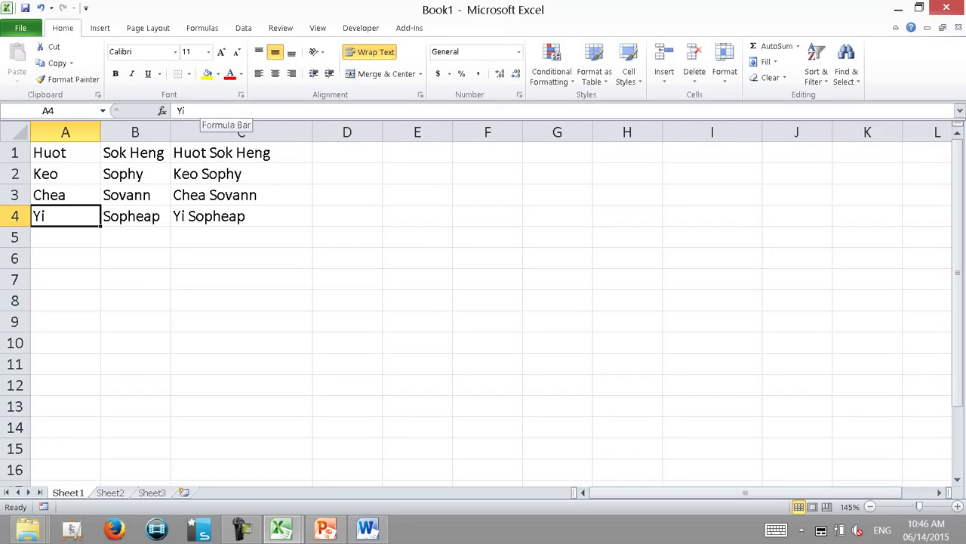
key(Right)
key(Right)
key(Right)
key(Left)
key(Left)
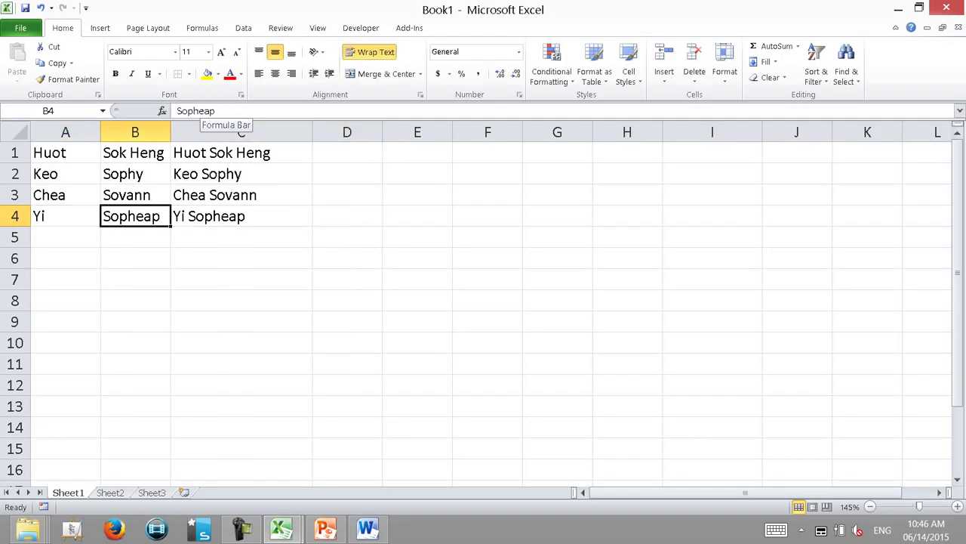
key(Up)
key(Right)
key(Down)
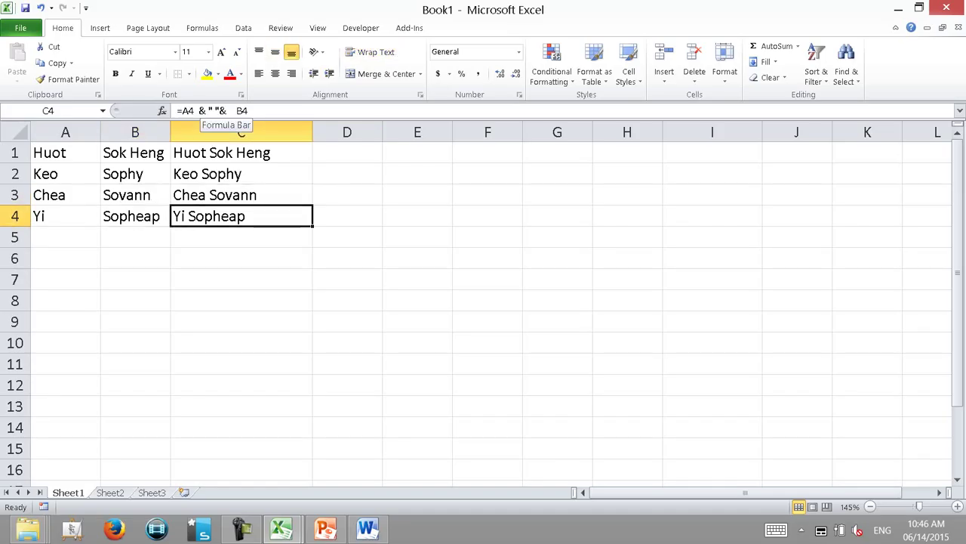
key(shift+Up)
key(shift+Up)
key(shift+Up)
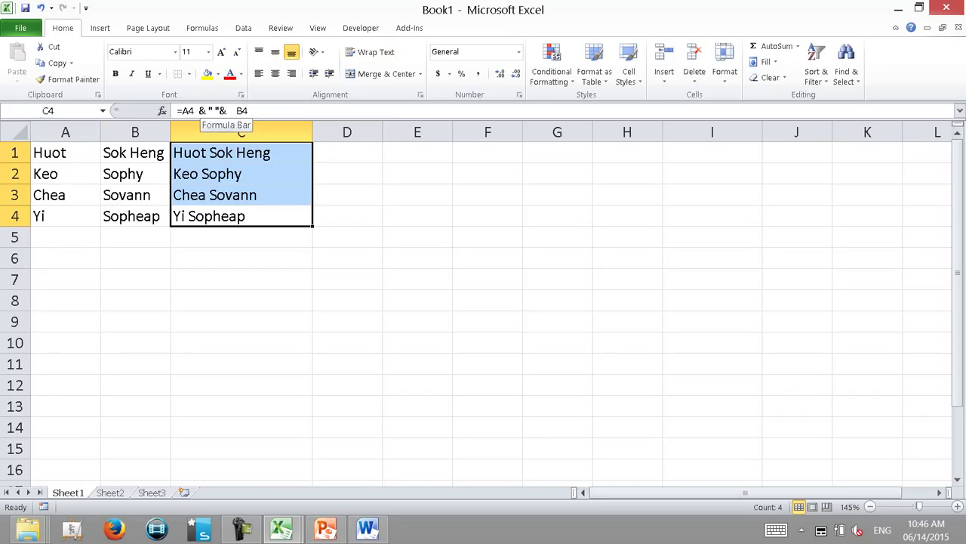
click(215, 111)
key(alt+Tab)
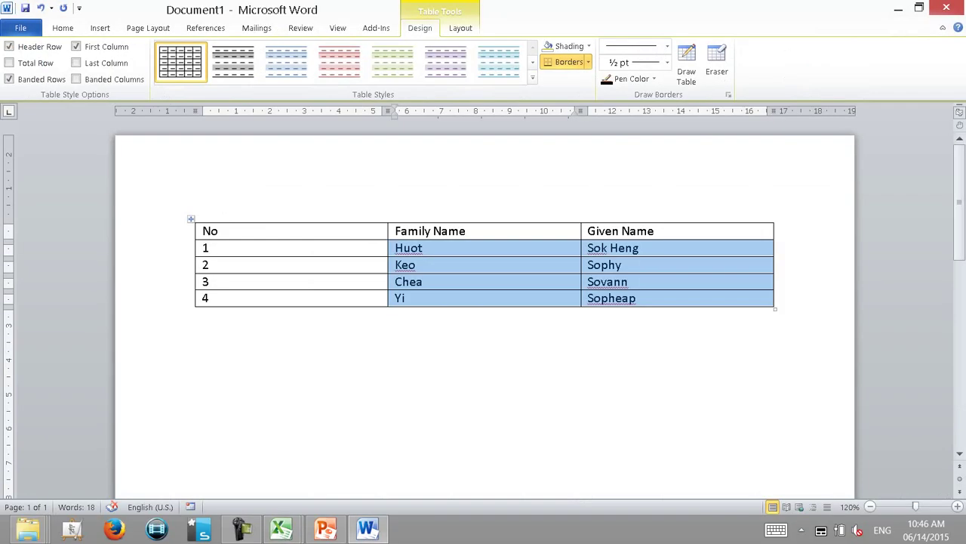
Clear the four given names in the Word table and rename the header to 'Full Name'
drag(621, 248, 627, 299)
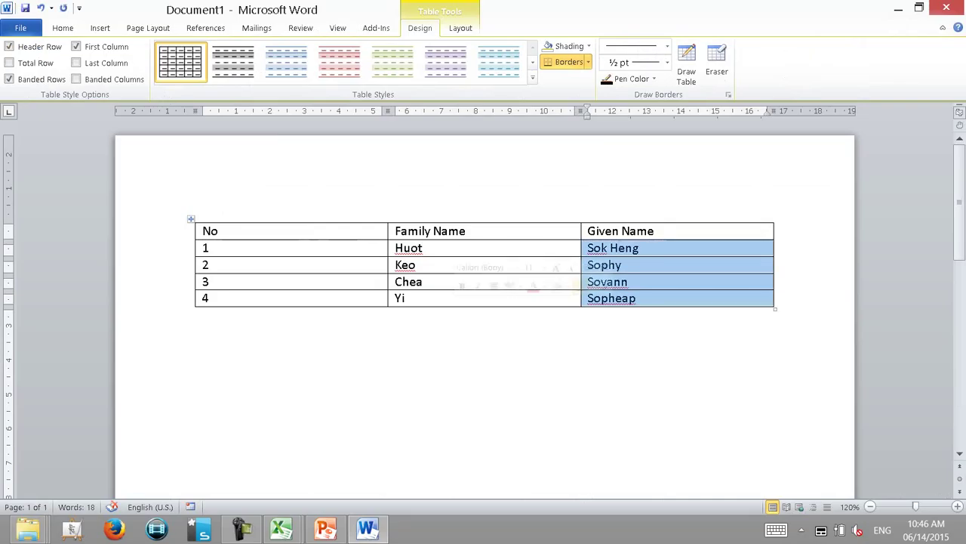
key(Delete)
double_click(602, 231)
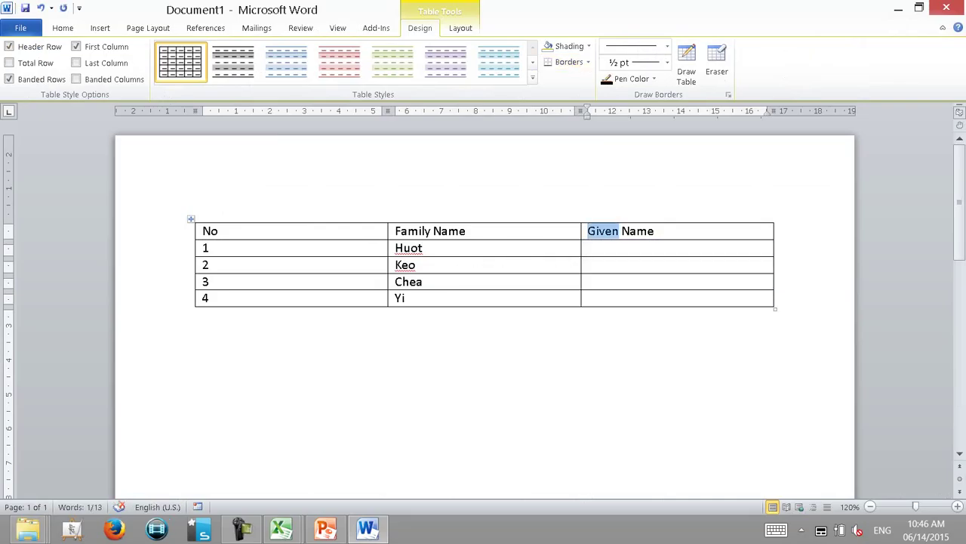
text(Full)
key(Down)
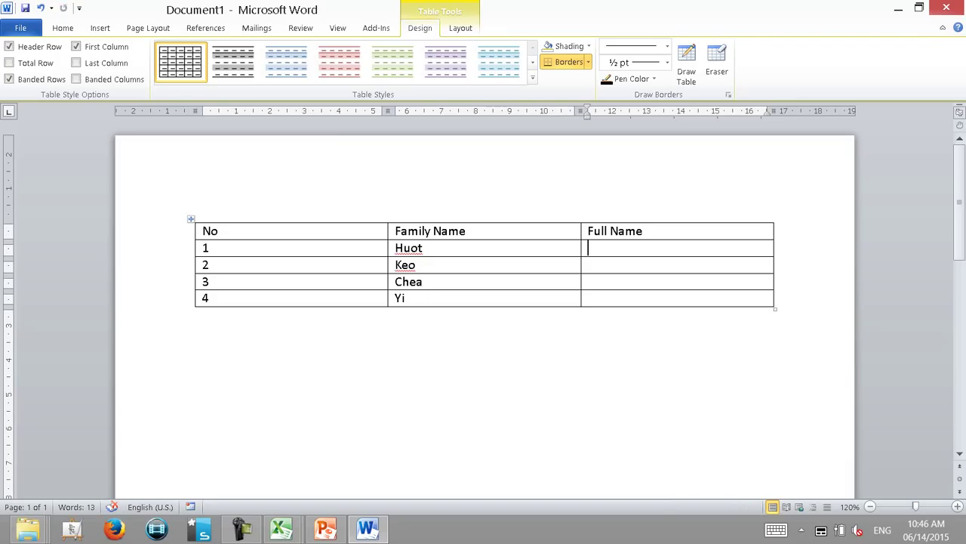
key(alt+Tab)
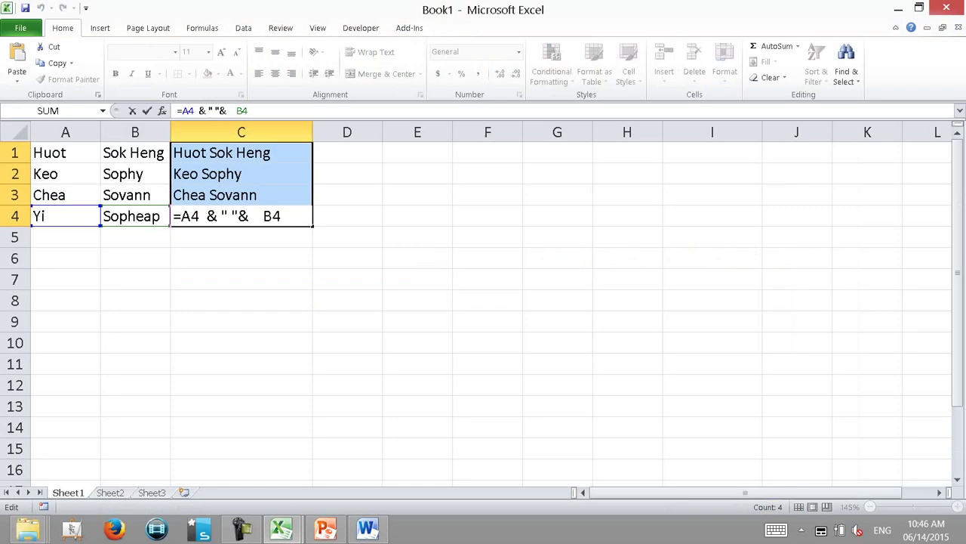
Paste the four Excel full names into Word's Full Name cells
key(Return)
key(ctrl+c)
key(alt+Tab)
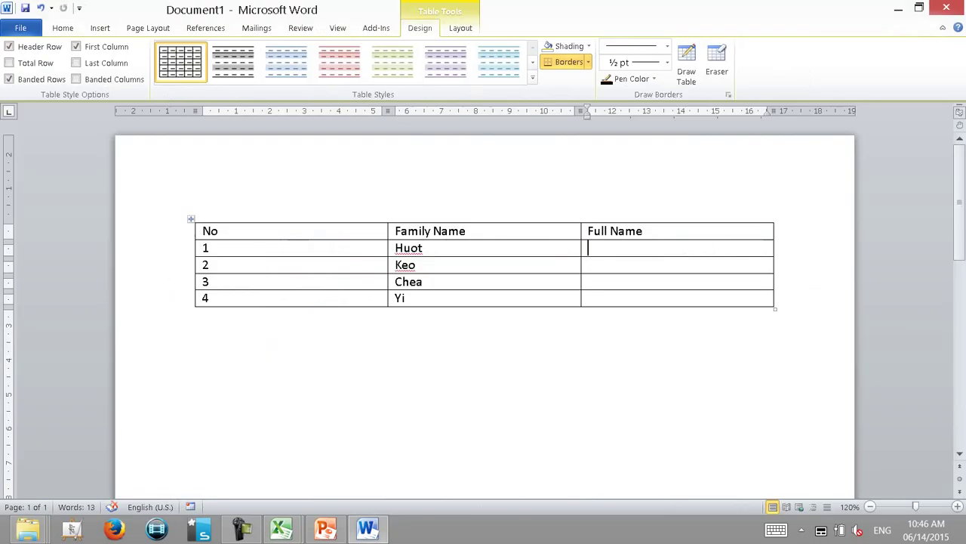
key(ctrl+v)
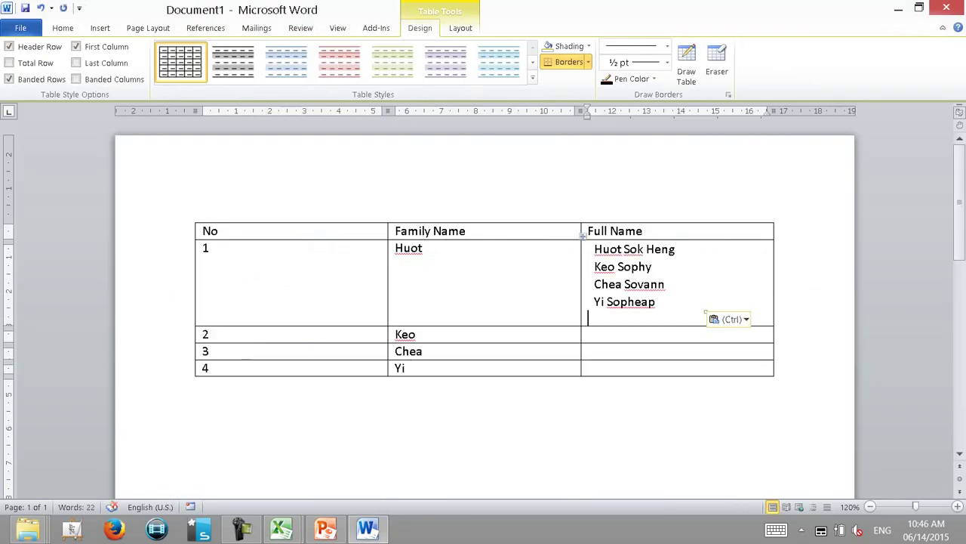
key(ctrl+z)
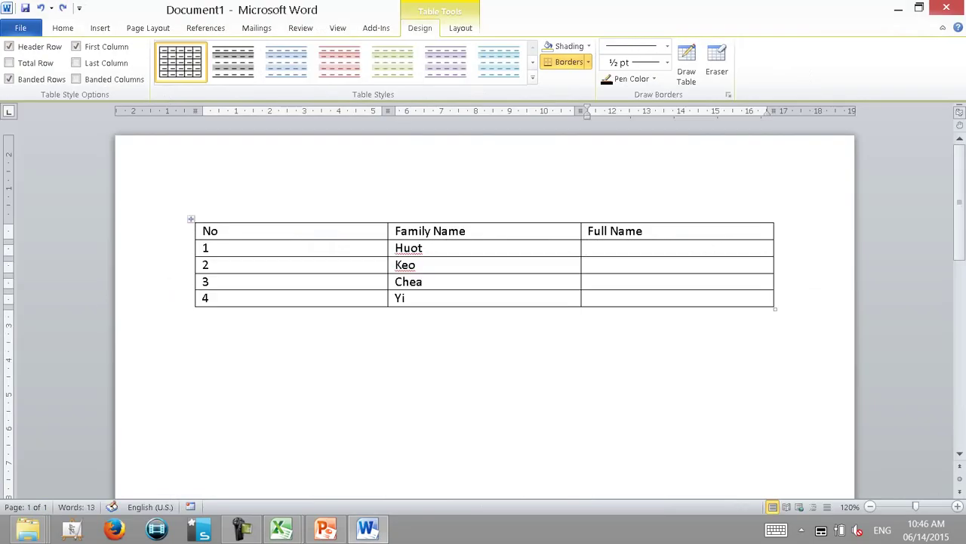
key(shift+Down)
key(shift+Down)
key(shift+Down)
key(alt+Tab)
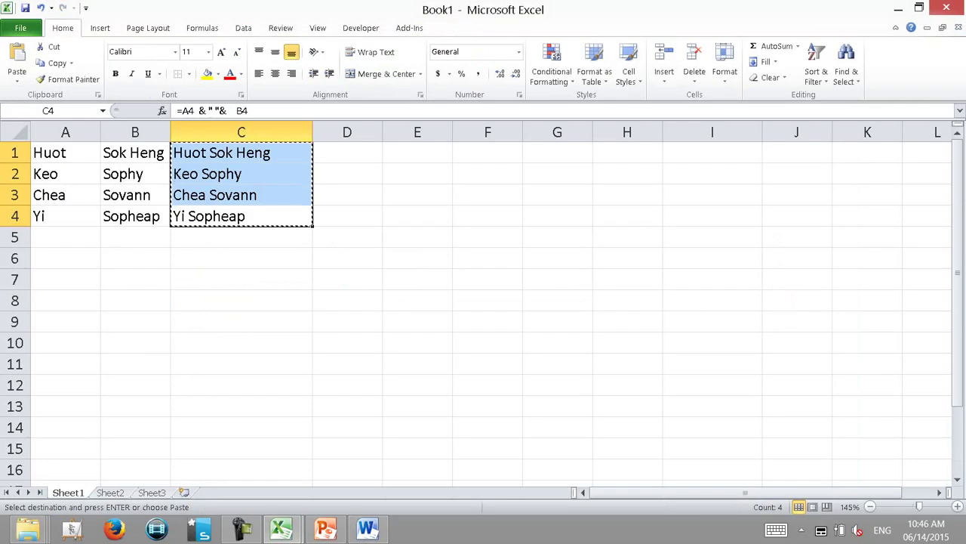
key(alt+Tab)
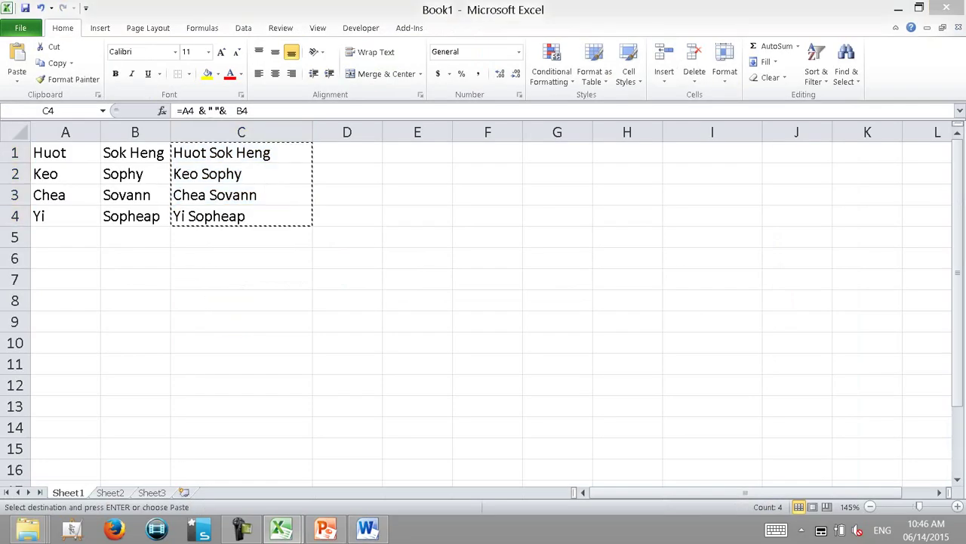
key(ctrl+v)
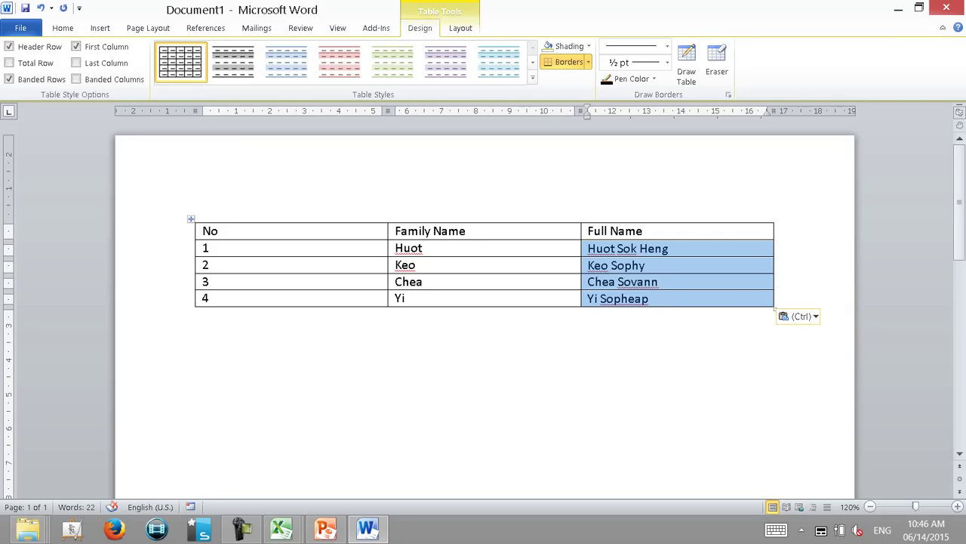
key(Escape)
key(alt+Tab)
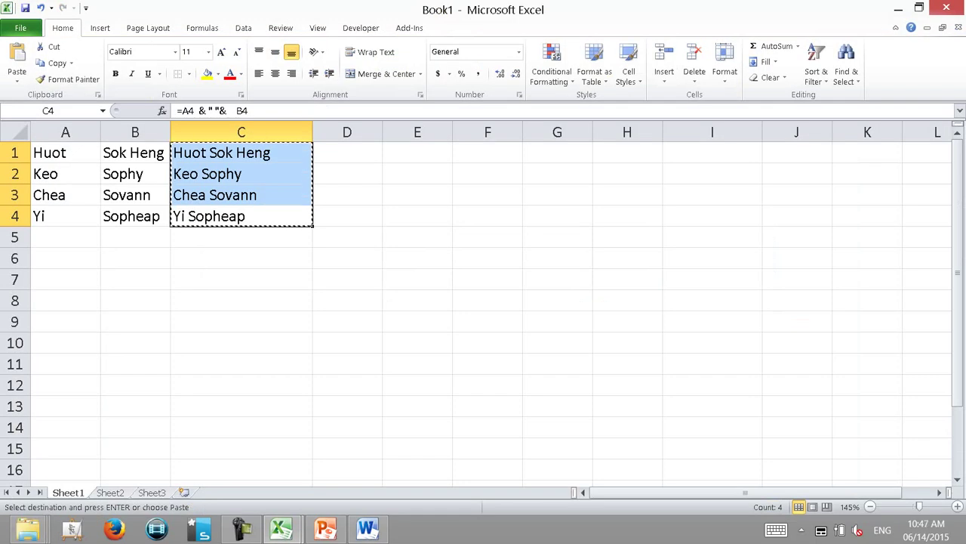
Select the name block A1:C4 in Excel
click(65, 216)
key(Up)
key(Up)
key(Up)
key(shift+Down)
key(shift+Down)
key(shift+Down)
key(shift+Right)
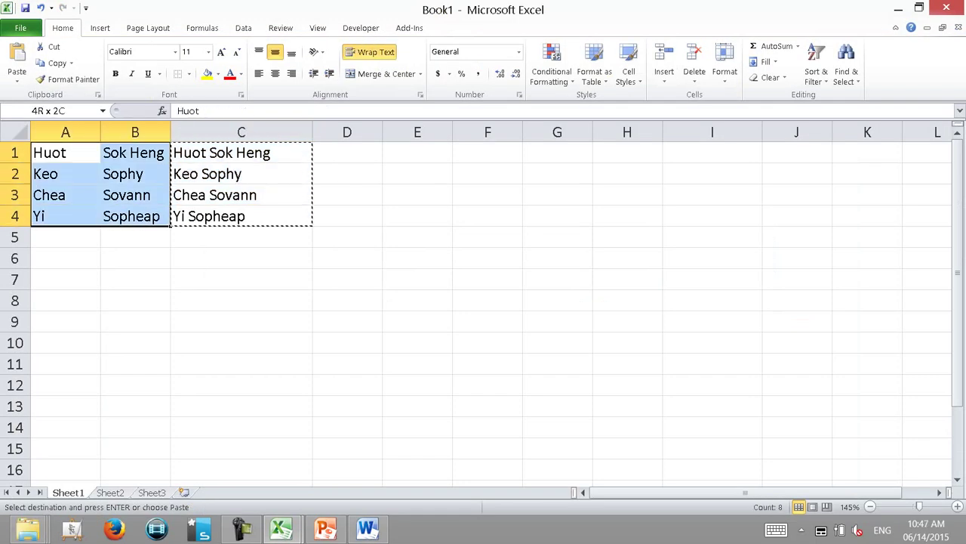
Paste A1:C4 into the cleared Full Name cells, then undo the nested table
key(shift+Right)
key(alt+Tab)
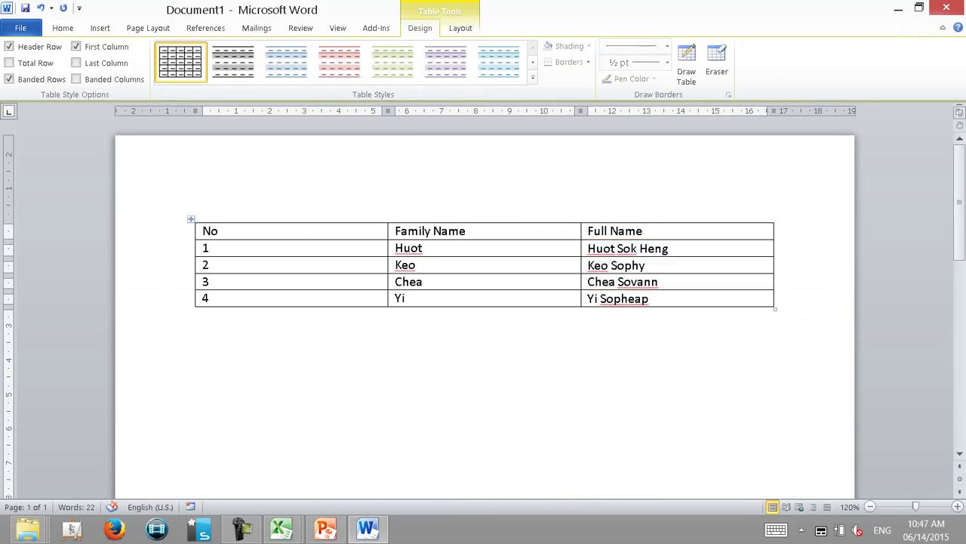
key(Delete)
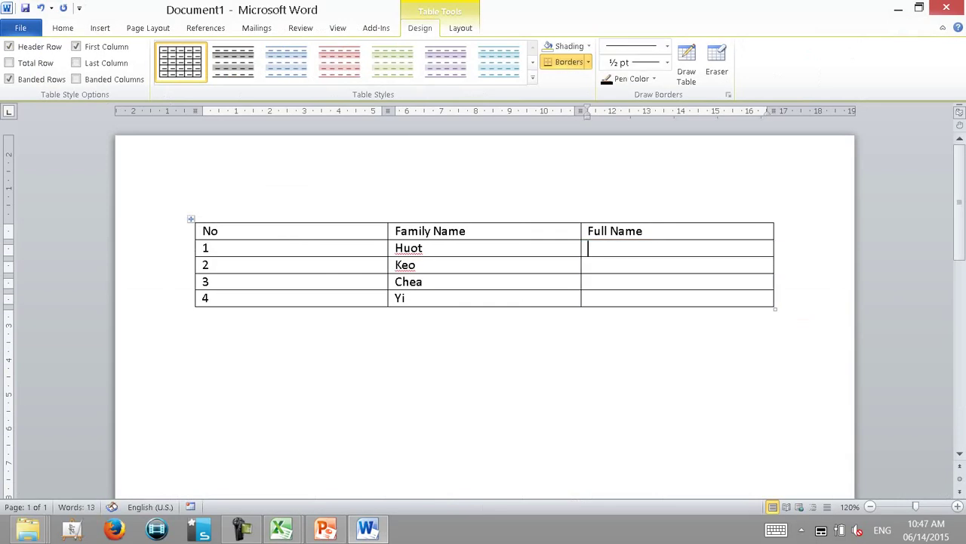
key(ctrl+v)
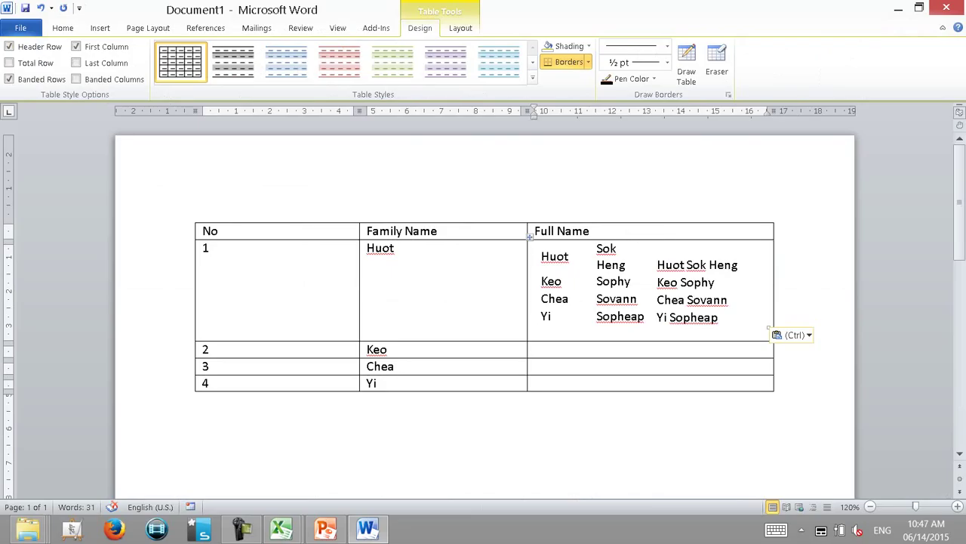
key(ctrl+z)
key(Left)
key(Left)
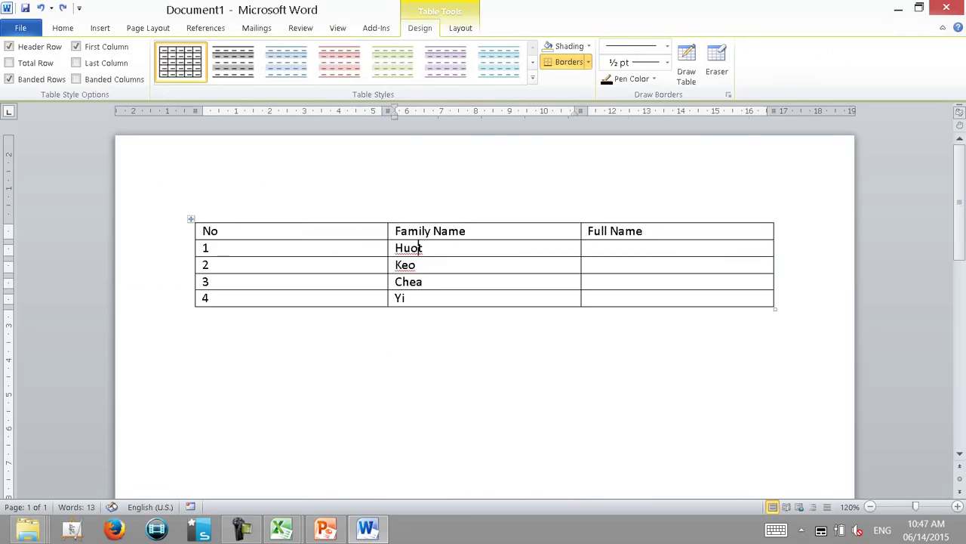
Paste the Excel names over the four data rows of the Word table
key(alt+Tab)
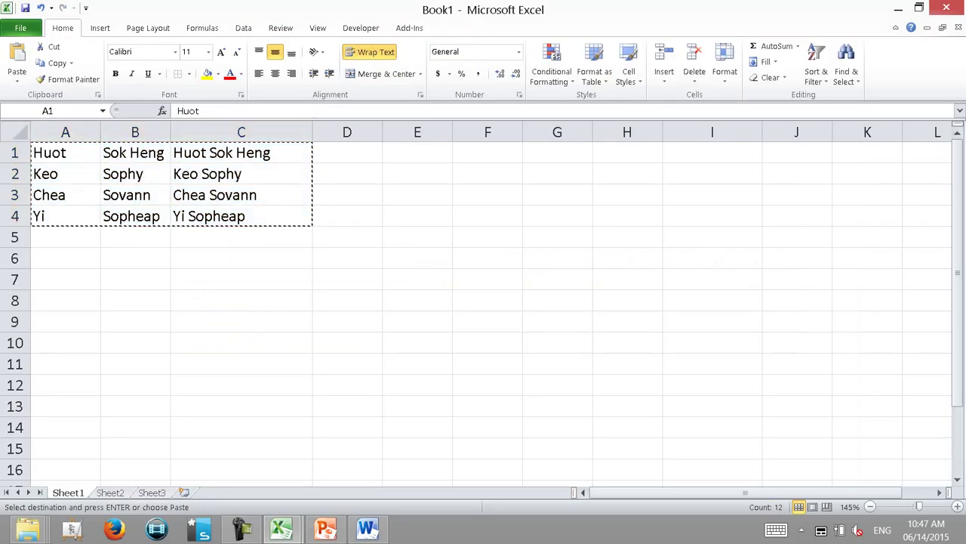
key(alt+Tab)
key(shift+Tab)
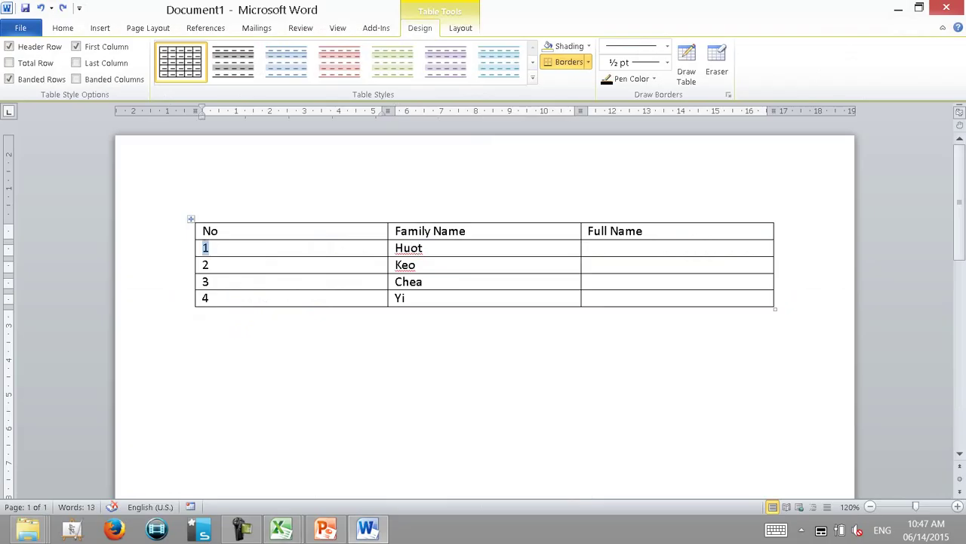
key(shift+Down)
key(shift+Down)
key(shift+Right)
key(shift+Right)
key(shift+Down)
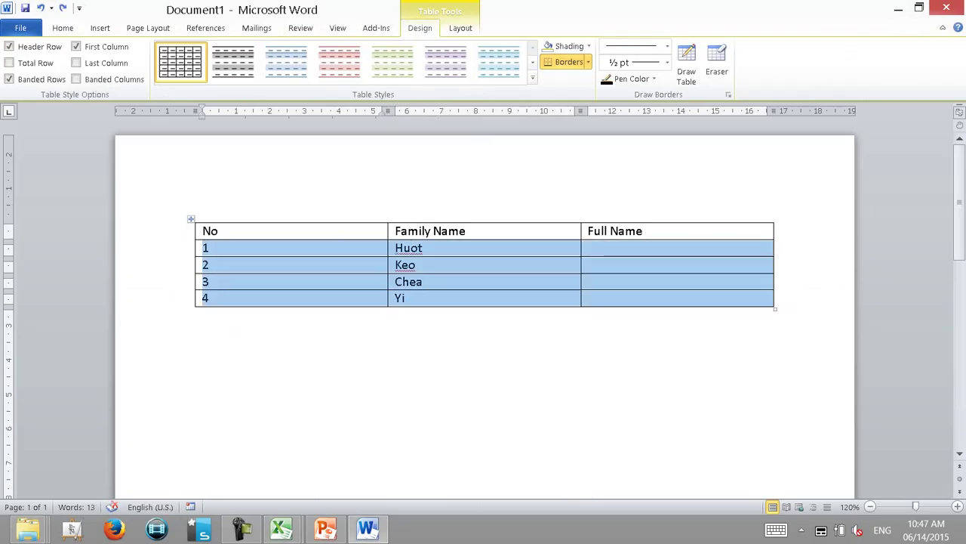
key(ctrl+v)
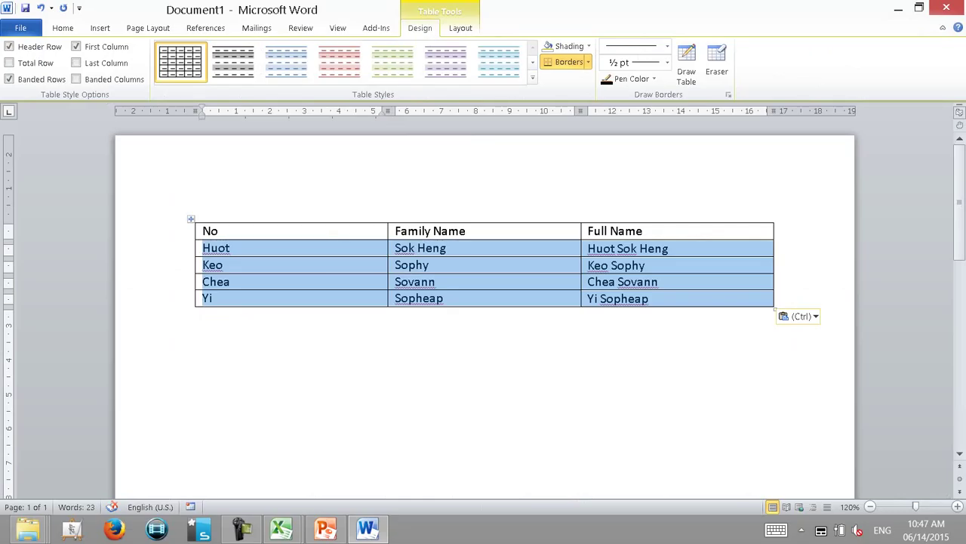
click(207, 298)
Add a trial empty row to the end of the Word table and paste the copied names into it
key(Tab)
key(Tab)
key(Tab)
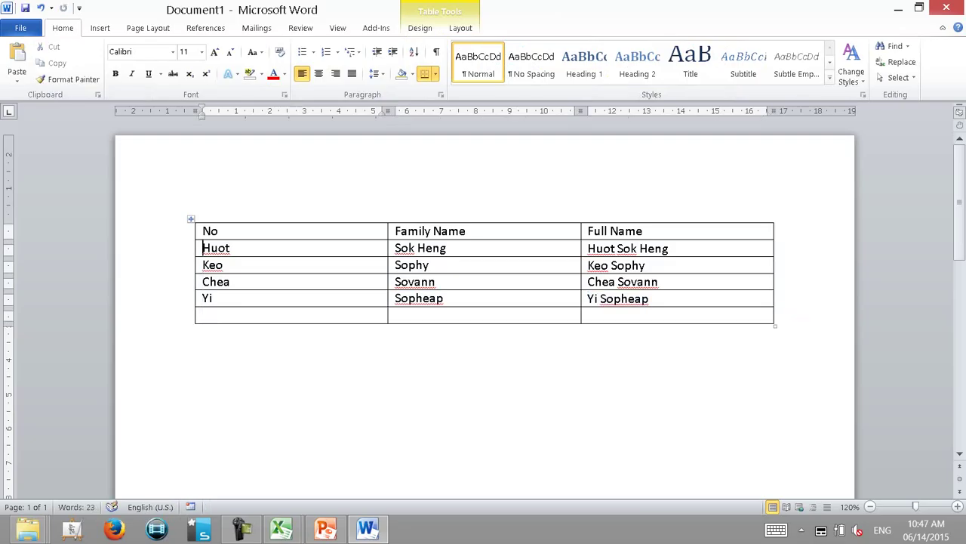
drag(202, 247, 604, 315)
key(ctrl+v)
key(Up)
key(Down)
key(Down)
key(Down)
key(Down)
key(Down)
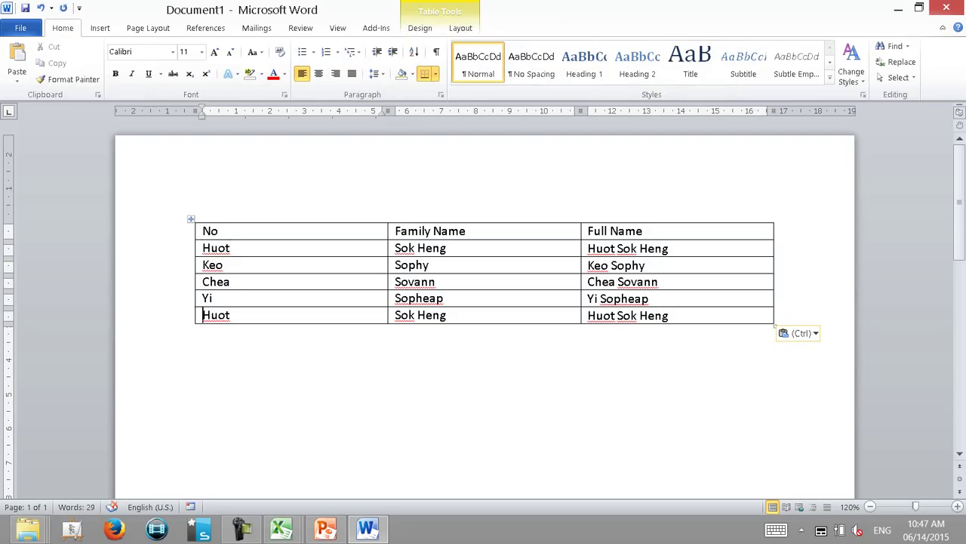
click(206, 339)
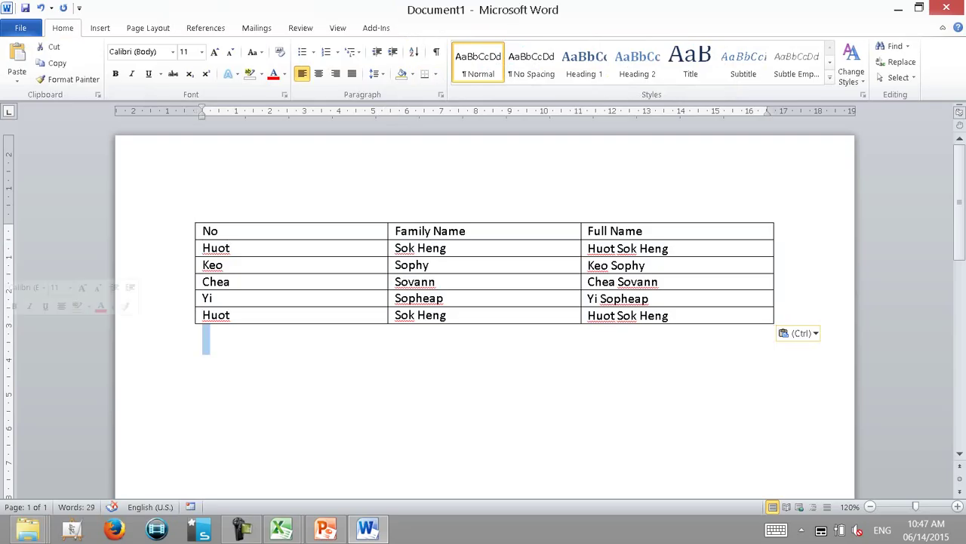
click(185, 314)
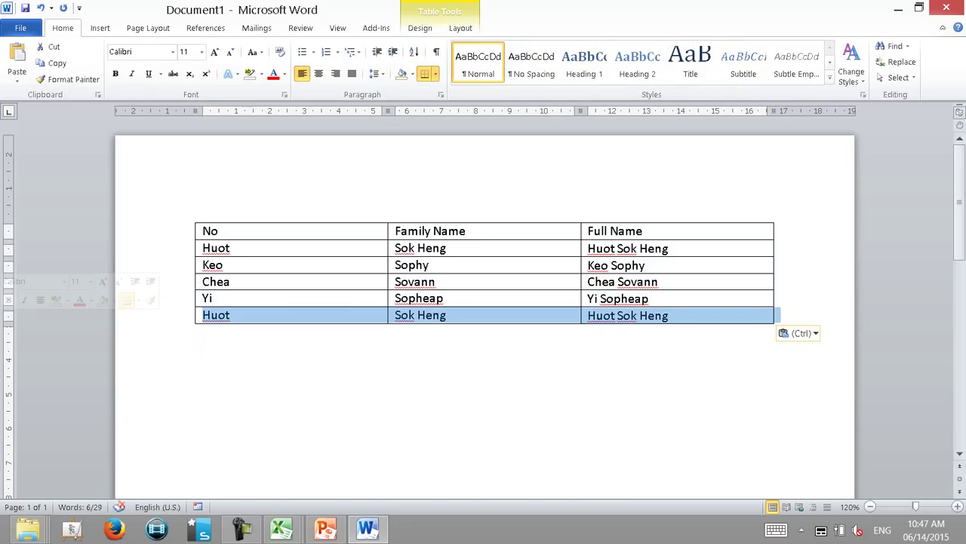
key(BackSpace)
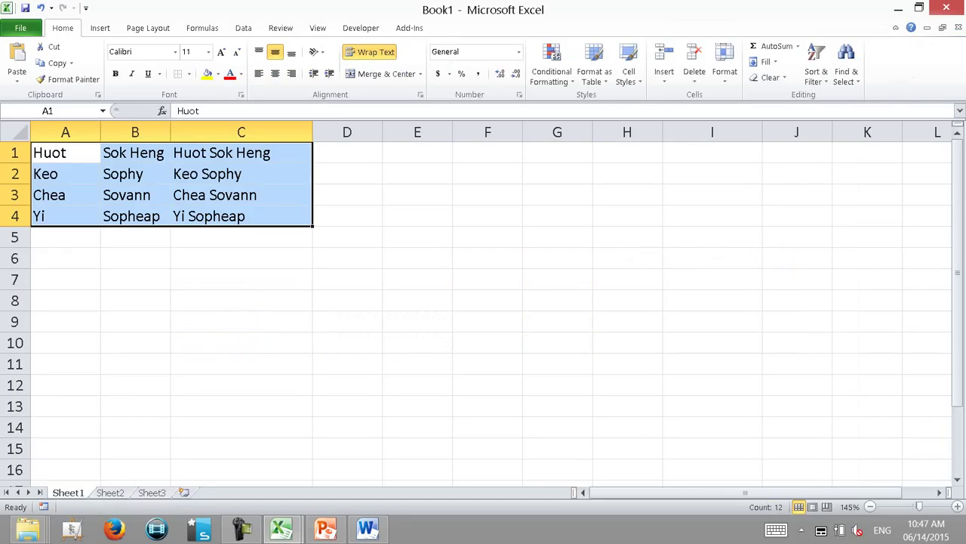
Inspect the full-name formula in C1, then open Book2's I3 SUMIFS Assistant total for editing
click(65, 153)
click(241, 153)
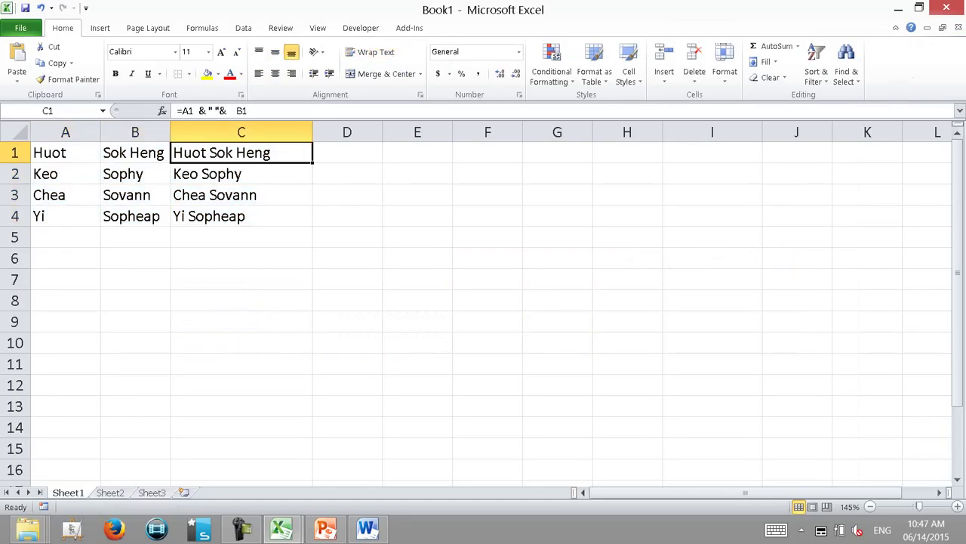
double_click(241, 152)
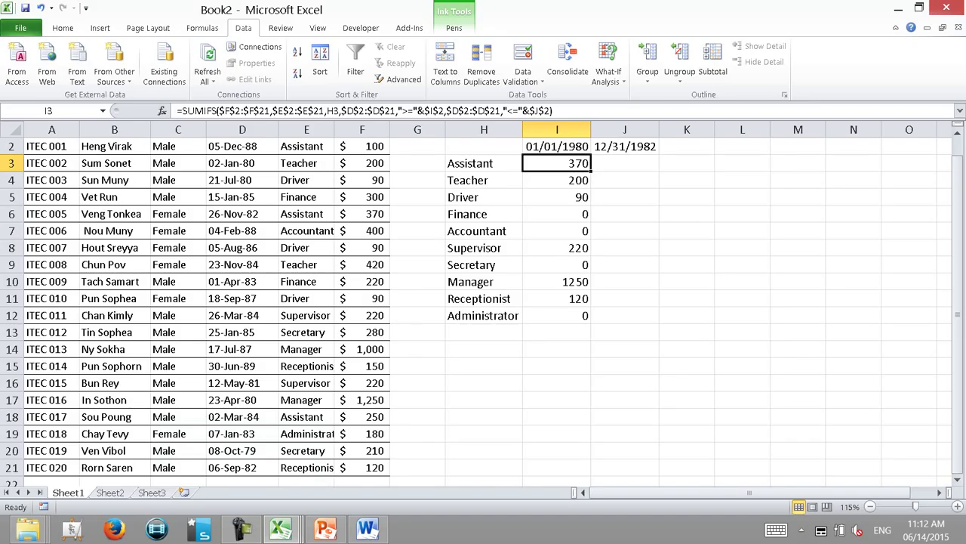
key(F2)
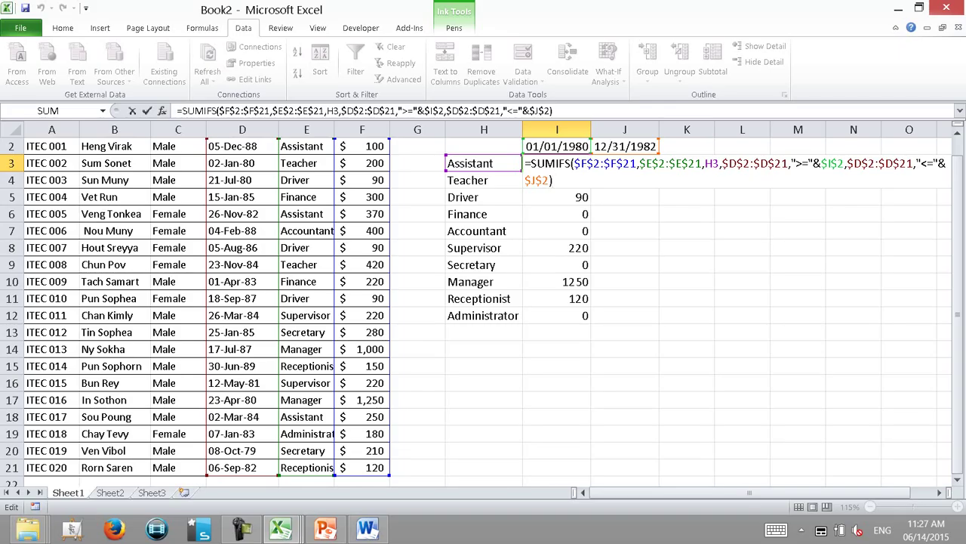
Add the criterion $C$2:$C$21,"Male " to the end of I3's SUMIFS formula
key(Return)
key(Up)
key(F2)
key(Left)
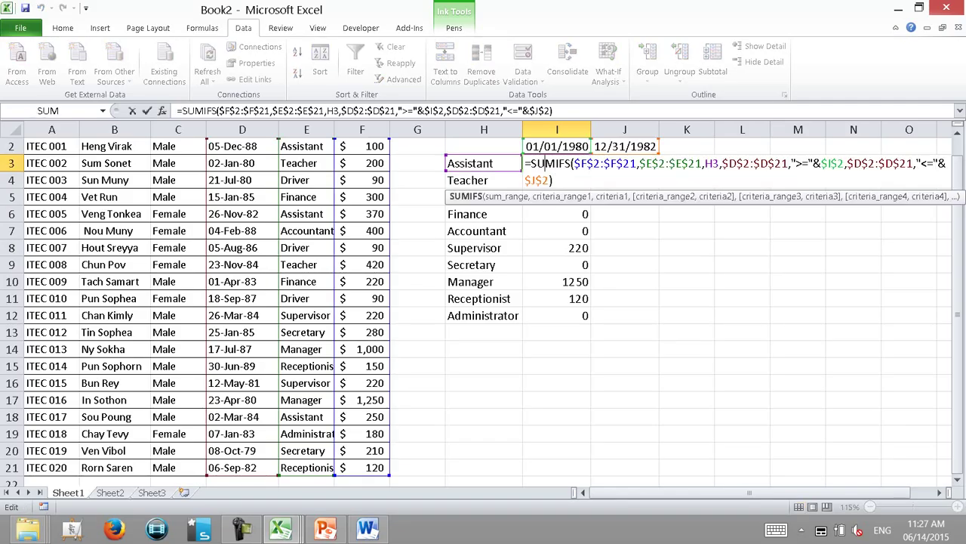
text(,)
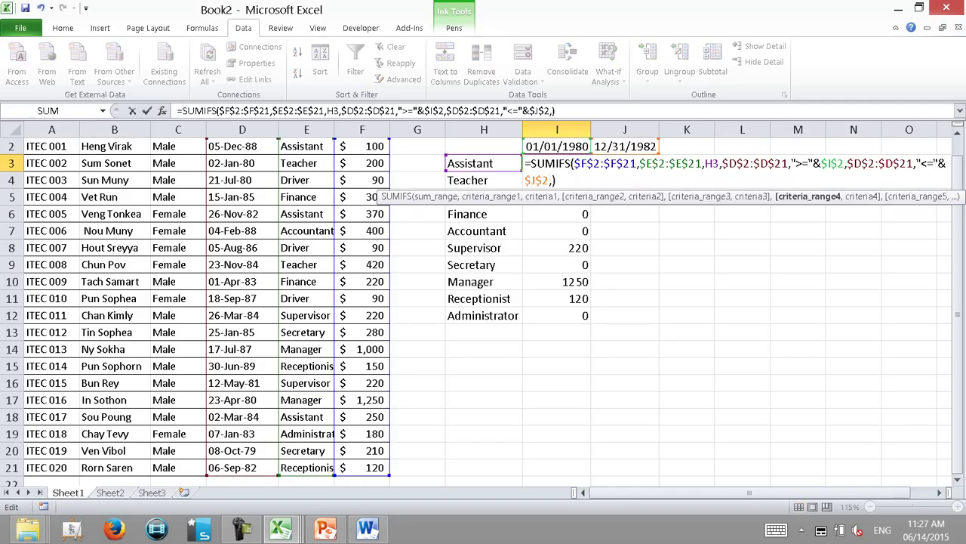
click(177, 145)
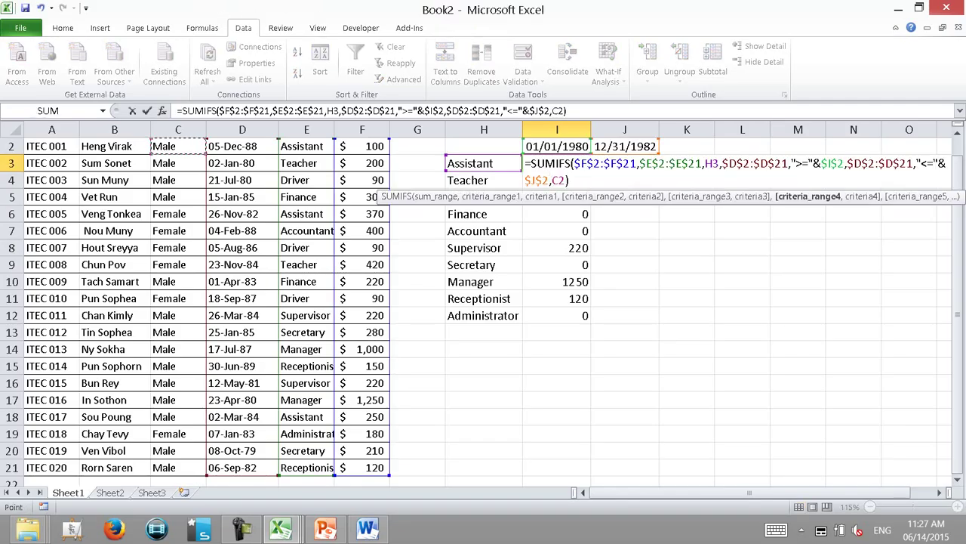
drag(178, 180, 177, 477)
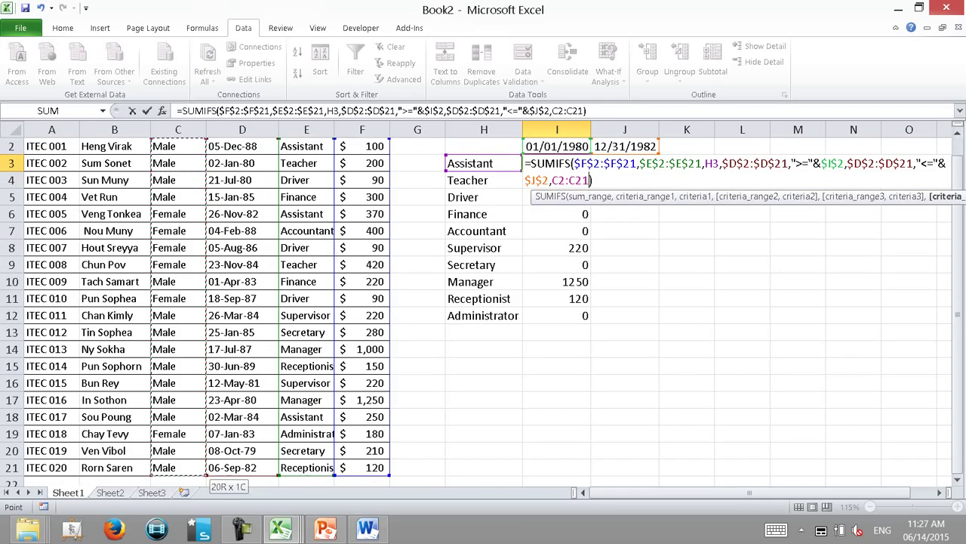
key(F4)
text($C$21,")
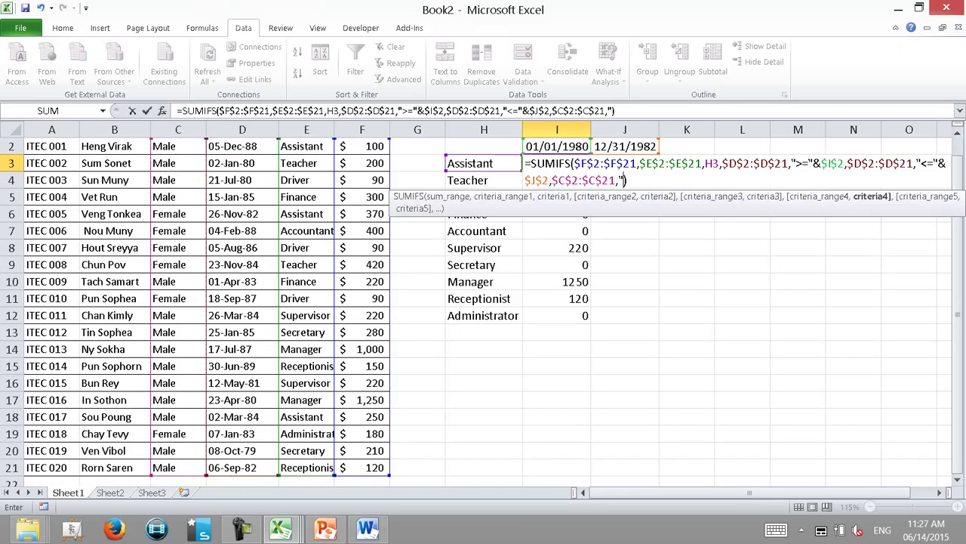
text(Male)
text( ")
key(Return)
Review the results in I3:I12 and the extended formula in I3
drag(557, 163, 557, 315)
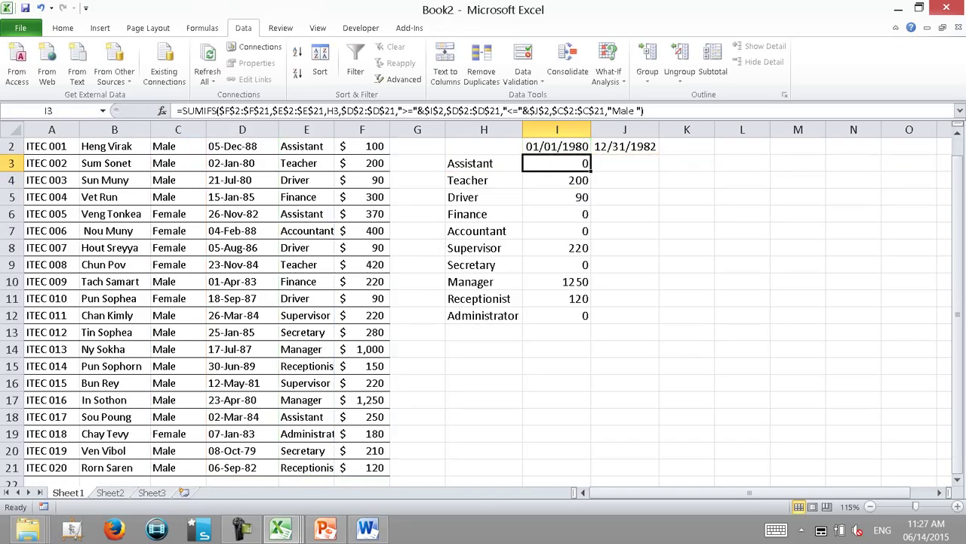
click(557, 146)
click(557, 163)
key(F2)
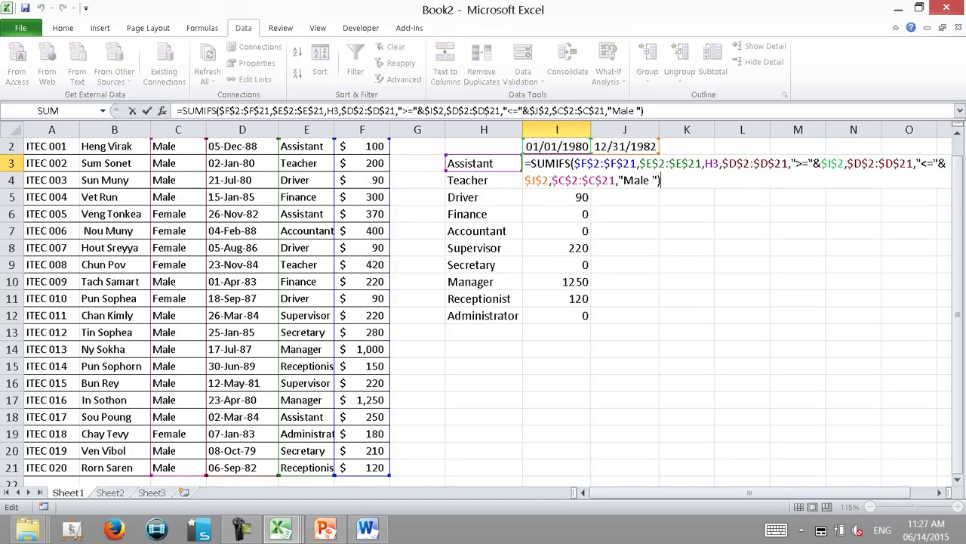
text(`)
key(Escape)
key(Up)
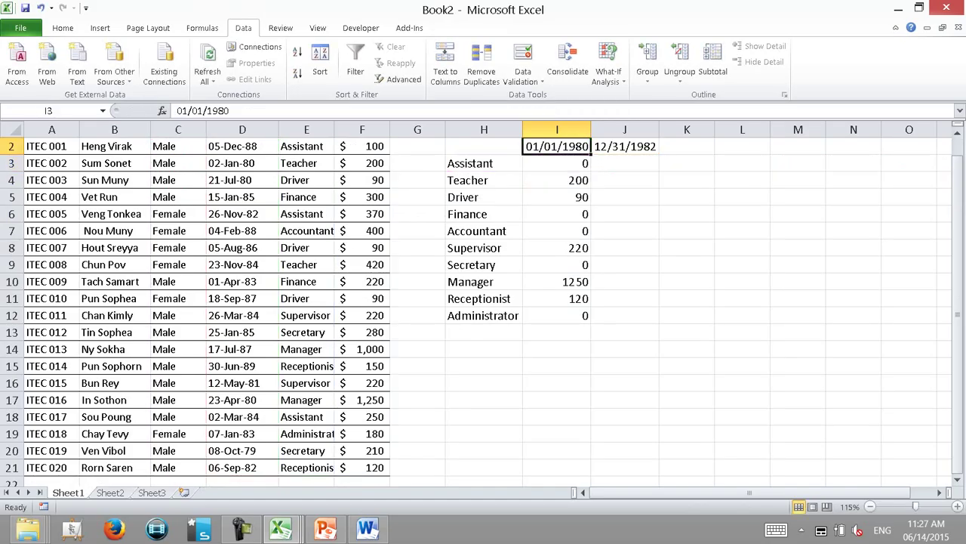
Enter the header Male in cell I1
key(Up)
text(=)
key(BackSpace)
text(Male)
key(Return)
key(Return)
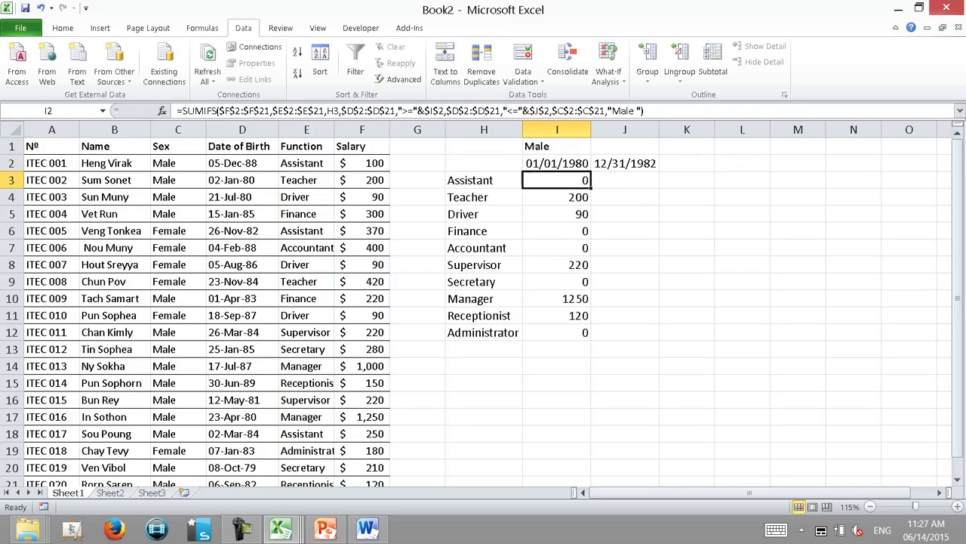
Replace I3's literal "Male " criterion with the absolute reference $I$1
key(F2)
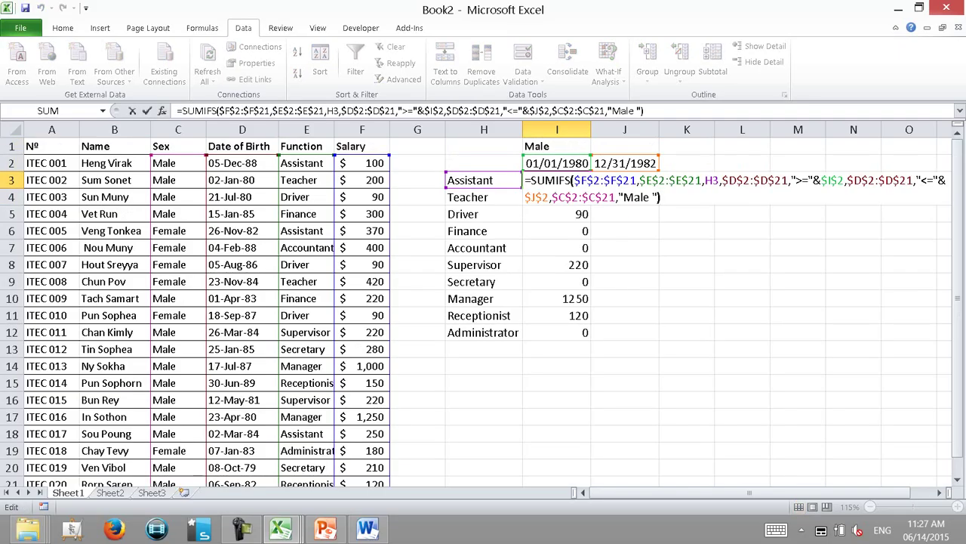
key(shift+ctrl+Left)
key(BackSpace)
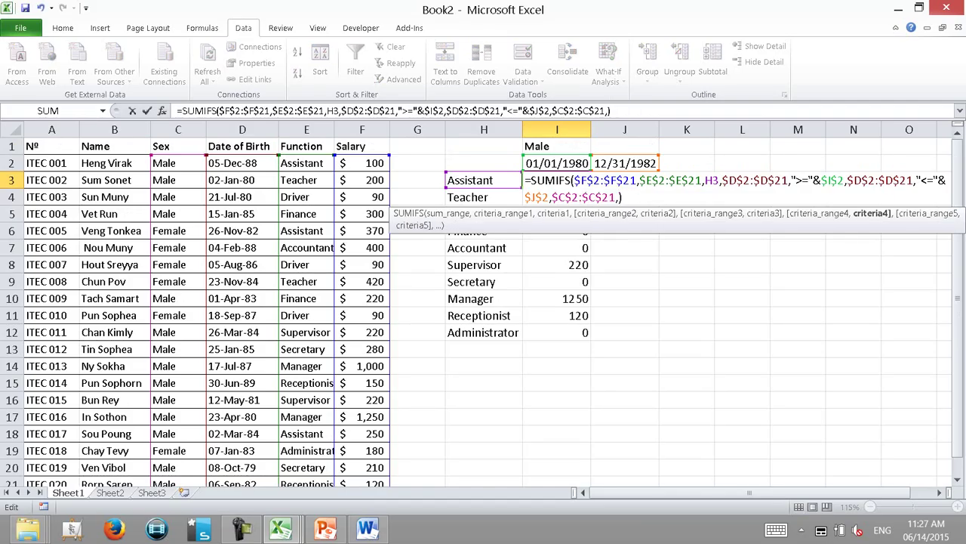
click(557, 145)
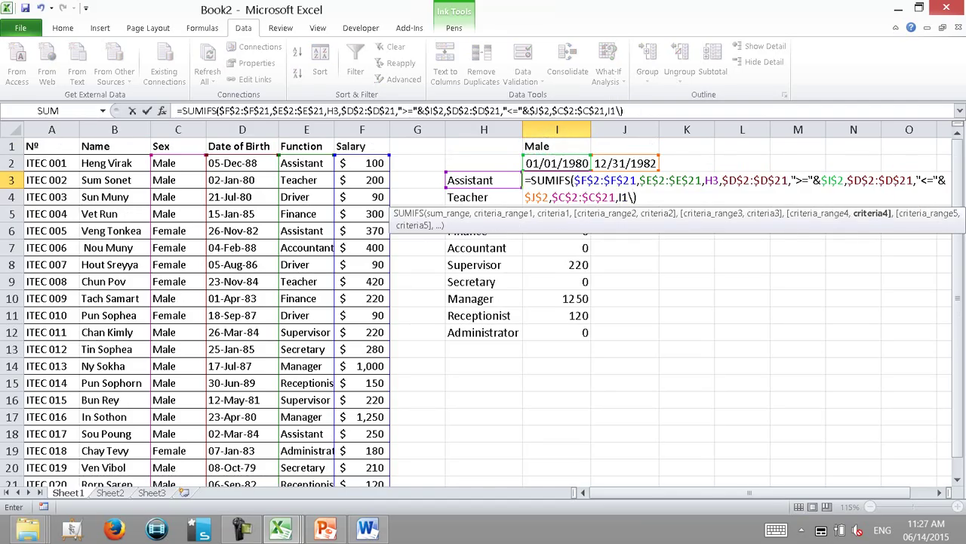
key(F4)
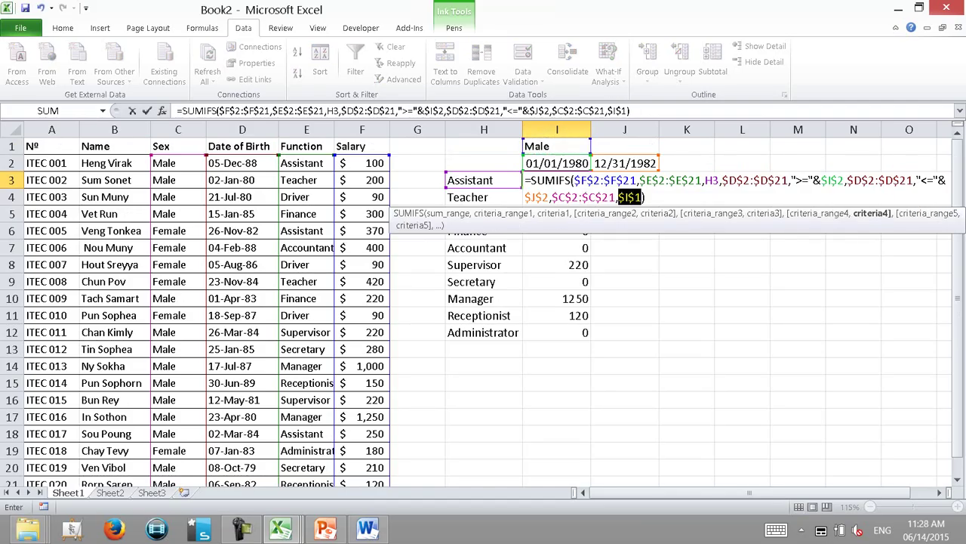
key(Return)
Change the I1 reference in I3 so it locks only the row
click(557, 179)
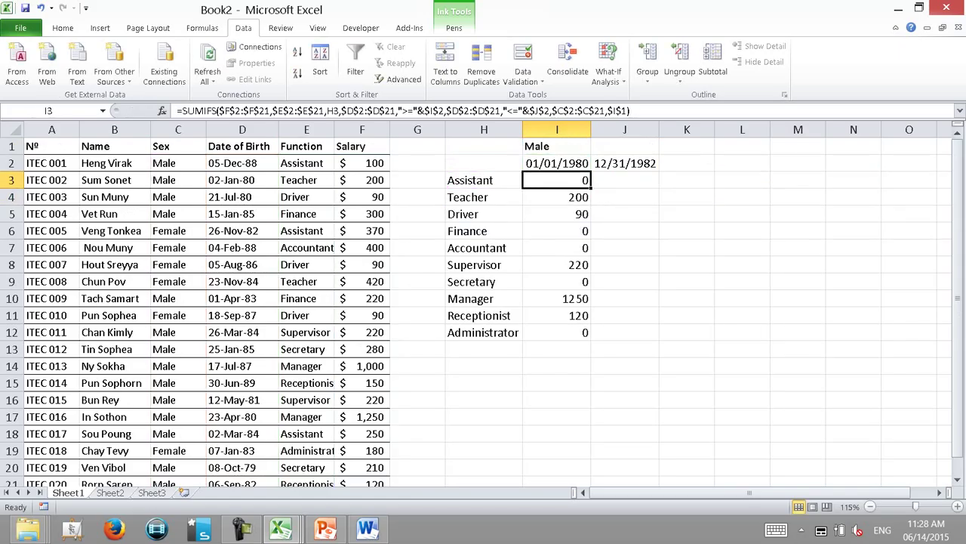
key(F2)
key(Left)
key(F4)
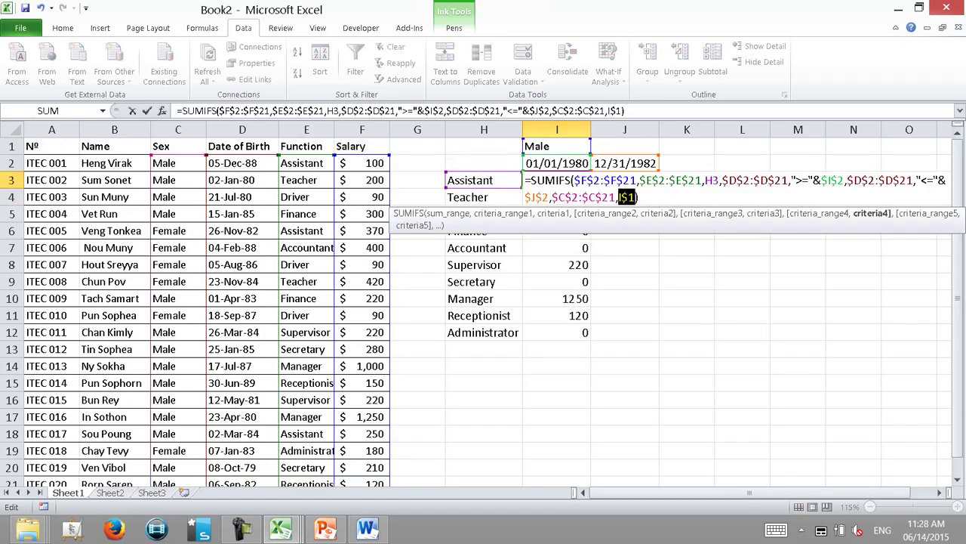
key(F4)
key(F4)
key(F4)
key(F4)
Fill I3's SUMIFS formula, with its I$1 criterion, down through I12
key(Return)
key(Up)
key(ctrl+c)
key(ctrl+shift+Down)
key(Return)
Copy the Male header into J1 and change it to Female
click(557, 145)
key(ctrl+c)
key(ctrl+Right)
key(ctrl+Left)
key(Right)
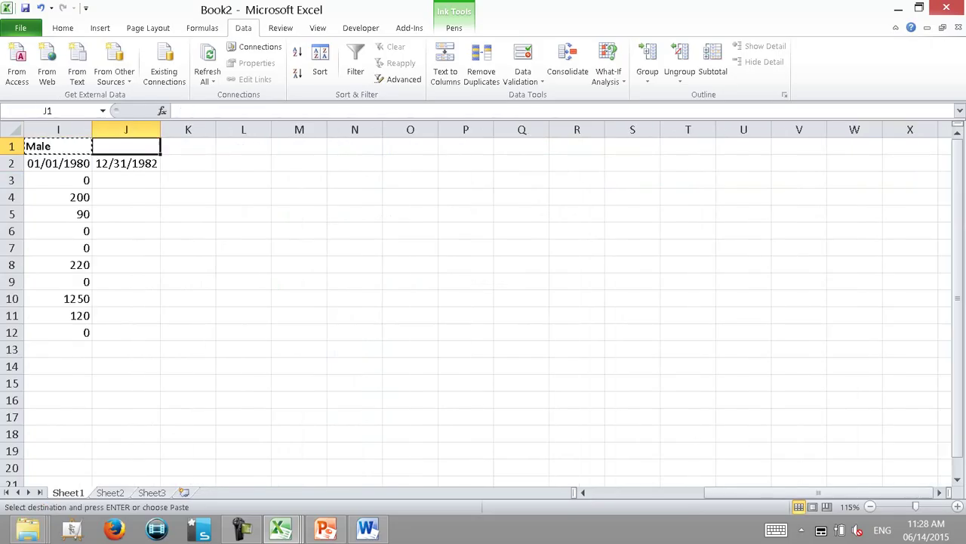
key(Return)
text(Female)
key(Return)
Copy the Male formulas from I3:I12 into J3:J12
key(Left)
key(Left)
key(Right)
key(Right)
key(Down)
key(Left)
key(ctrl+shift+Down)
key(ctrl+c)
key(Right)
key(ctrl+v)
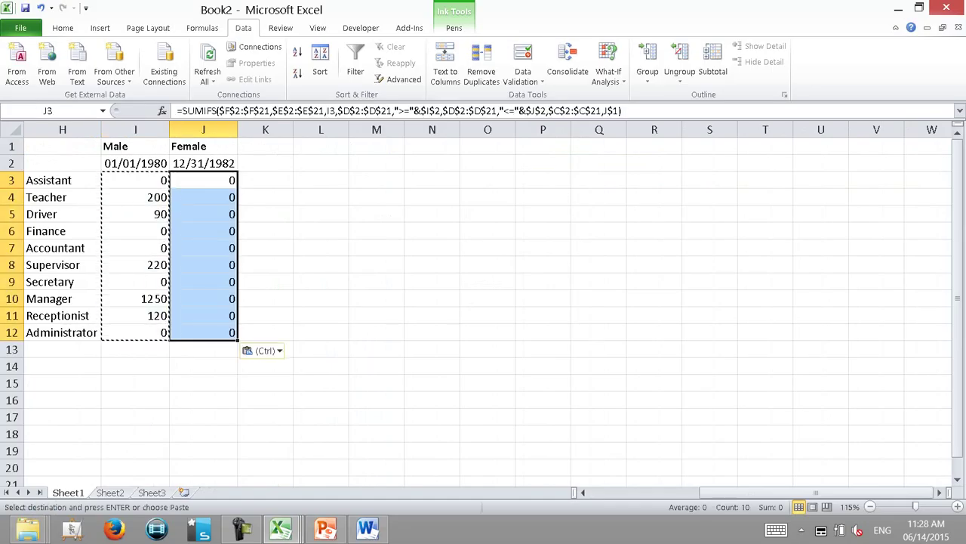
Check the pasted SUMIFS formula in J4
key(Down)
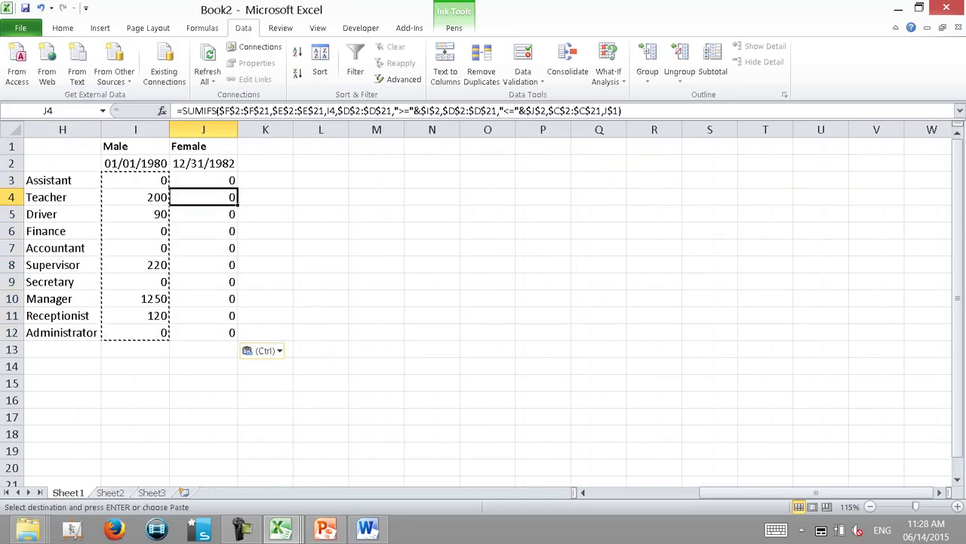
key(F2)
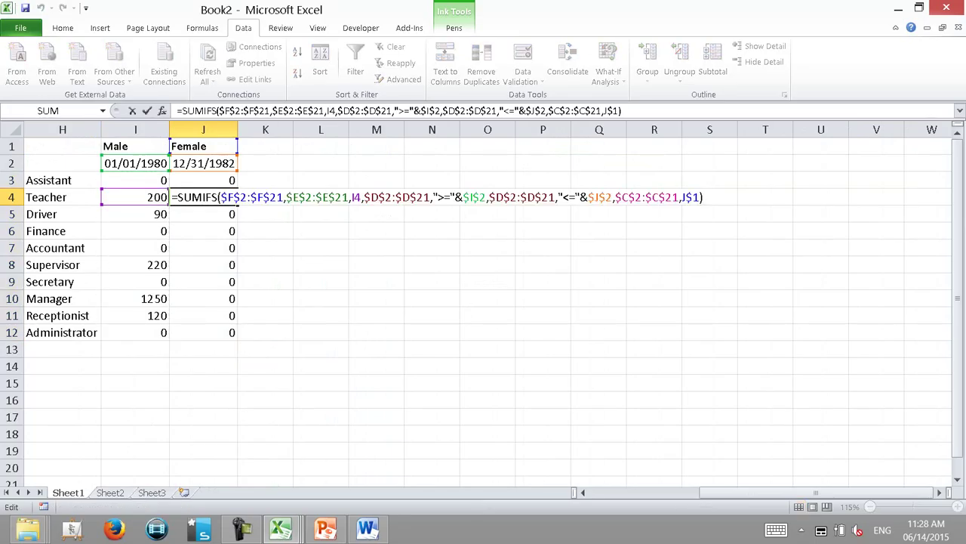
key(Return)
key(Up)
key(Up)
key(Up)
key(Left)
key(Left)
key(Left)
key(Left)
key(Left)
key(Left)
key(Left)
key(Left)
key(Right)
key(Right)
key(Right)
key(Right)
key(Right)
key(Right)
key(Right)
Re-enter each Male SUMIFS formula down column I to recalculate it
key(Down)
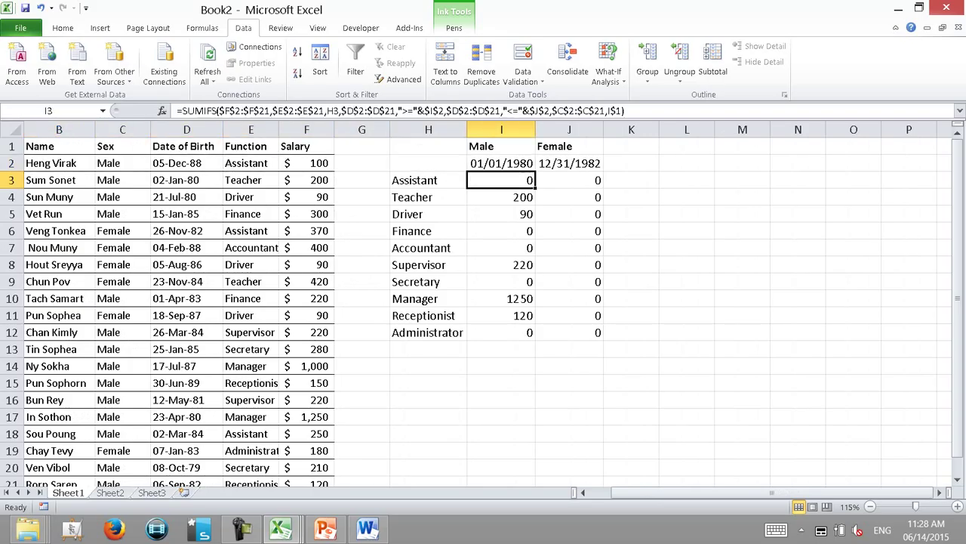
key(F2)
key(Return)
key(F2)
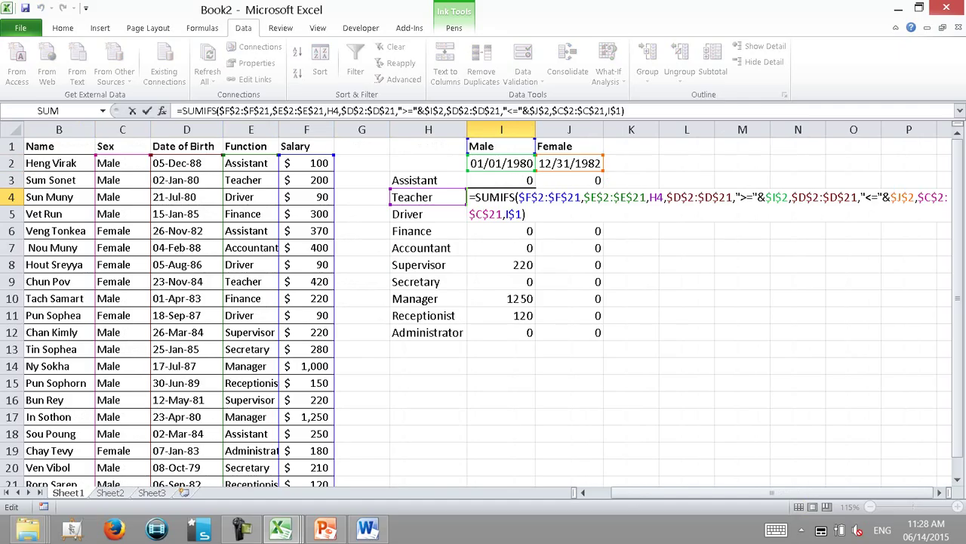
key(Return)
key(F2)
key(Return)
key(F2)
key(Return)
key(F2)
key(Return)
key(F2)
key(Return)
key(F2)
key(Return)
key(F2)
key(Return)
key(F2)
key(Return)
key(Up)
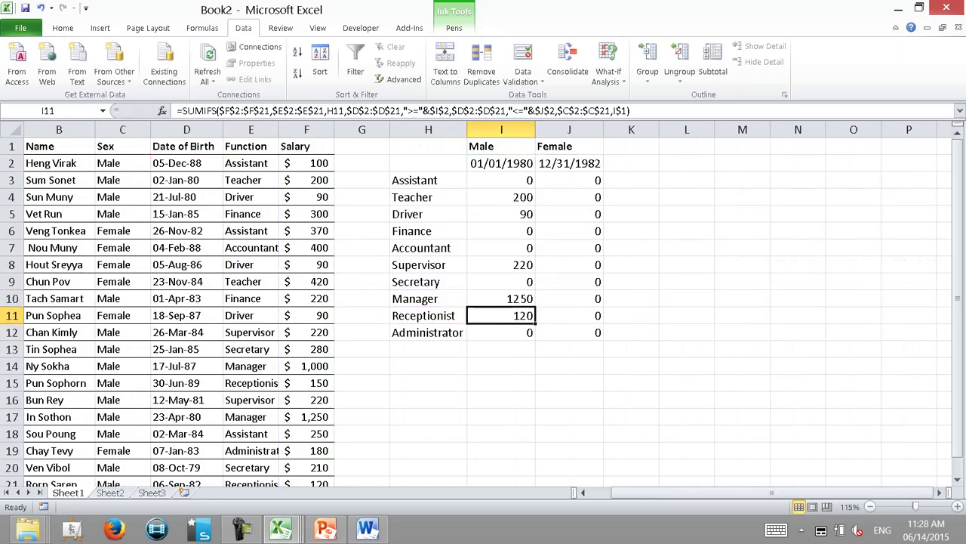
key(Up)
key(Up)
key(Up)
key(Up)
key(Up)
key(Right)
Re-enter each Female SUMIFS formula down column J to recalculate it
key(F2)
key(Return)
key(F2)
key(Return)
key(F2)
key(Return)
key(F2)
key(Return)
key(F2)
key(Return)
key(F2)
key(Return)
key(F2)
key(Return)
key(F2)
key(Return)
key(F2)
key(Return)
key(F2)
key(Return)
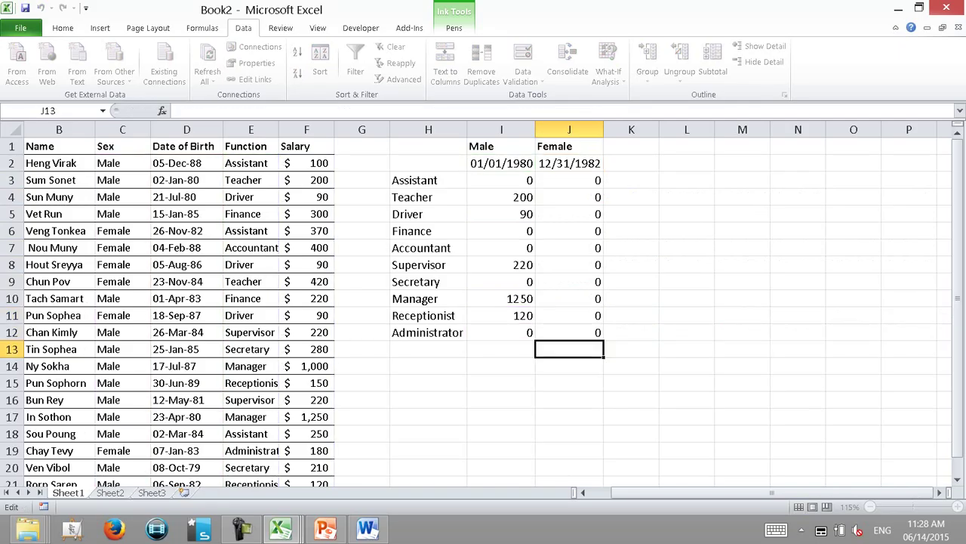
Check the Date of Birth values in D3 through D12
key(Up)
key(Up)
key(Up)
key(Up)
key(Up)
key(Up)
key(Up)
key(Up)
key(Up)
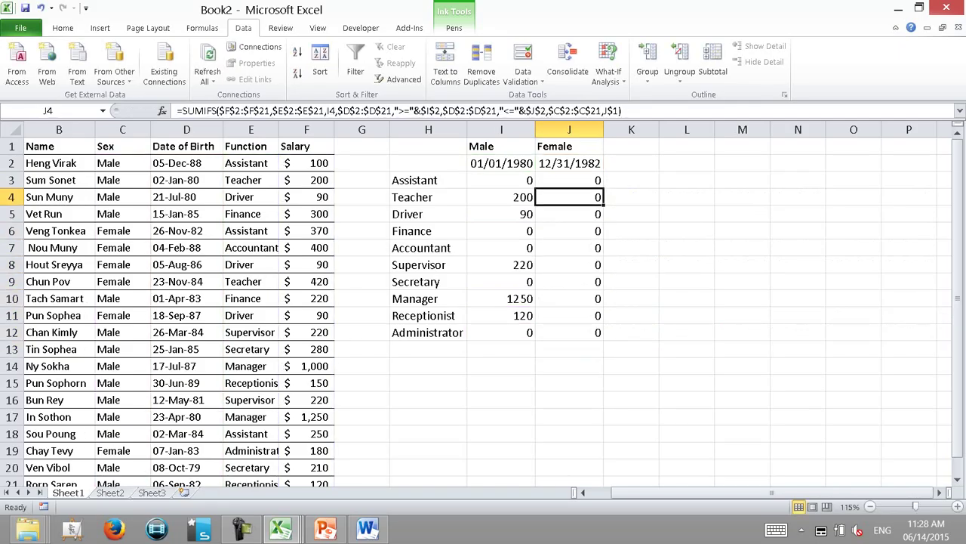
key(Up)
key(Left)
key(Left)
key(Left)
key(Left)
key(Left)
key(Left)
key(Left)
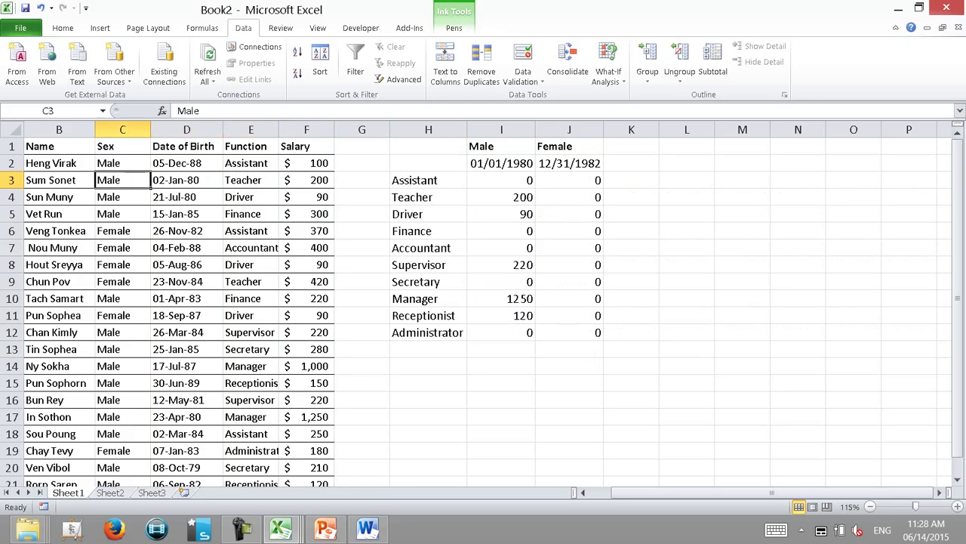
click(187, 179)
key(Down)
key(Down)
key(Down)
key(Down)
key(Down)
key(Down)
key(Down)
key(Up)
key(Down)
key(Up)
key(Up)
key(Up)
key(Up)
key(Up)
key(Down)
click(186, 332)
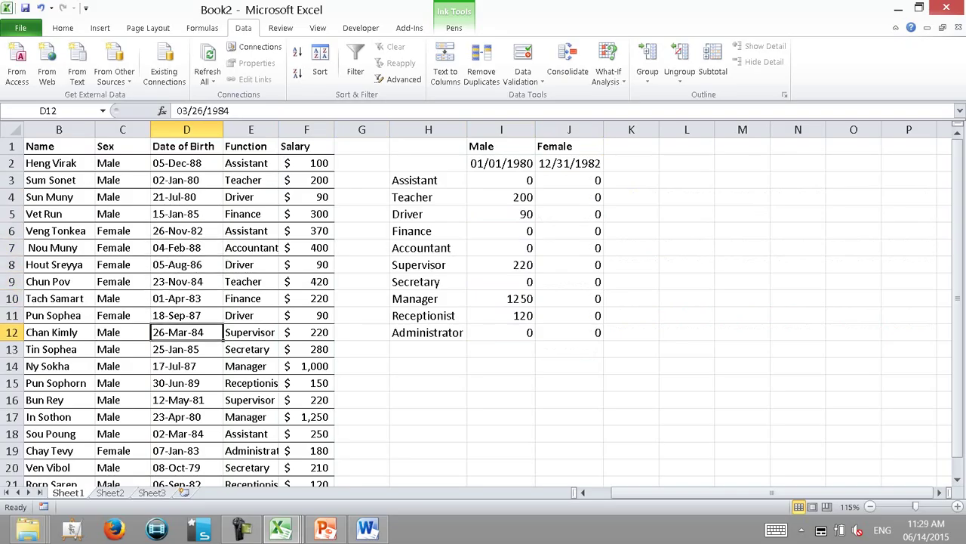
Inspect the 01/01/1980 start date in I2, then switch to PowerPoint
key(Down)
key(Down)
key(Down)
key(Down)
key(Down)
key(Down)
key(Up)
key(Up)
key(Up)
key(Up)
key(Up)
key(Up)
key(Up)
key(Up)
key(Up)
key(Up)
key(Right)
key(Right)
key(Right)
key(Right)
key(Right)
key(Down)
key(F2)
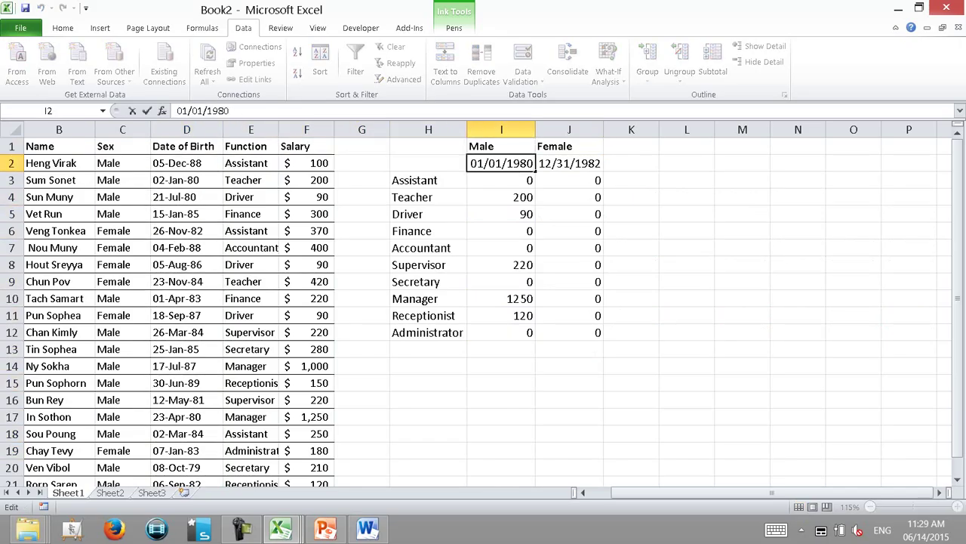
key(shift+Home)
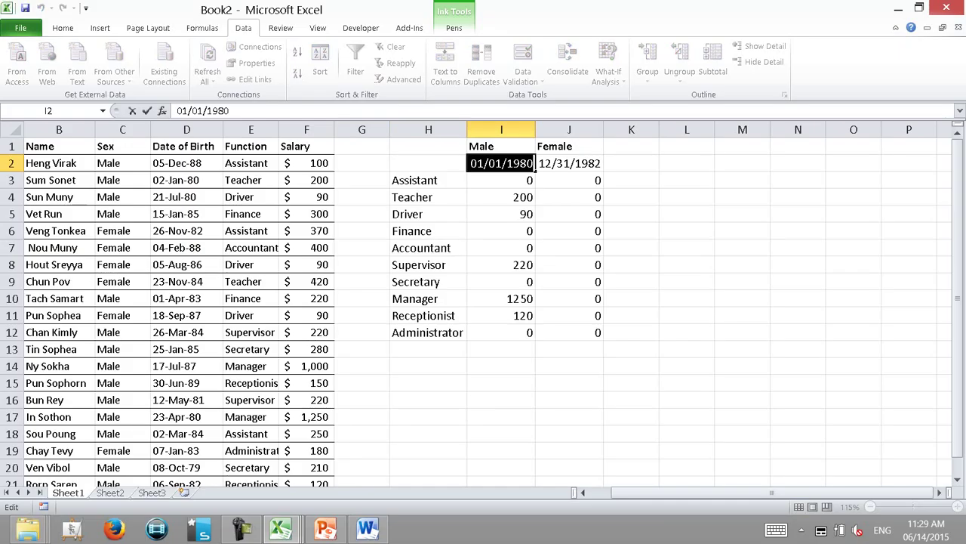
key(Escape)
key(Down)
key(Down)
key(Down)
key(Down)
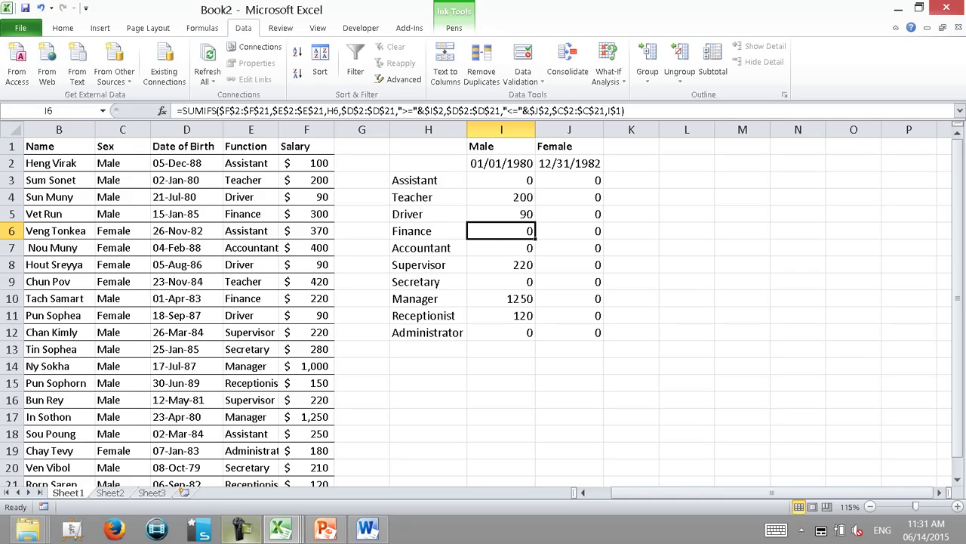
key(alt+Tab)
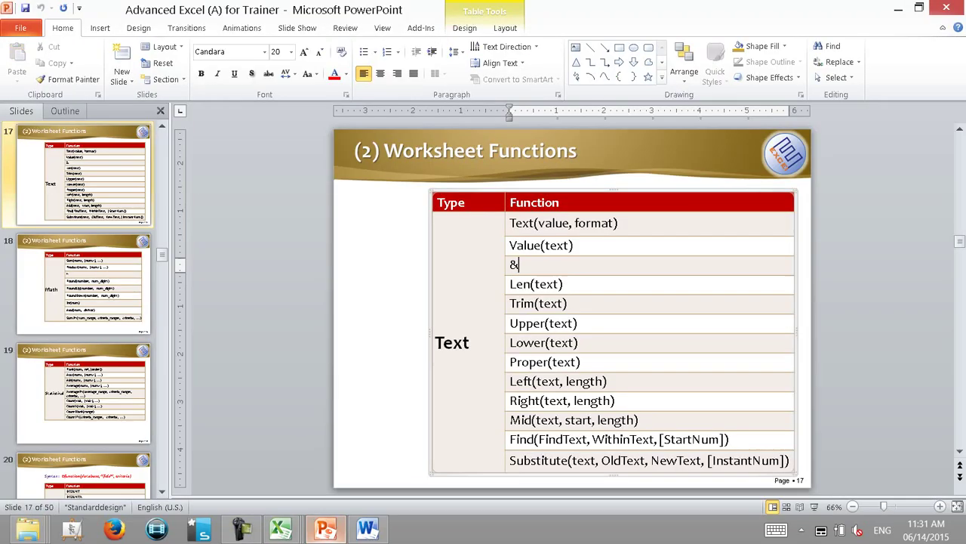
key(Up)
key(Up)
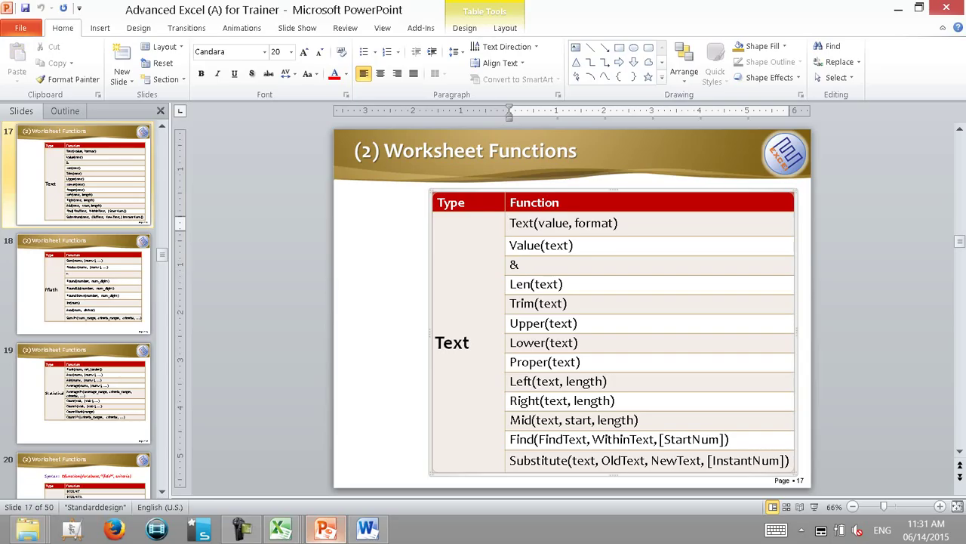
key(shift+End)
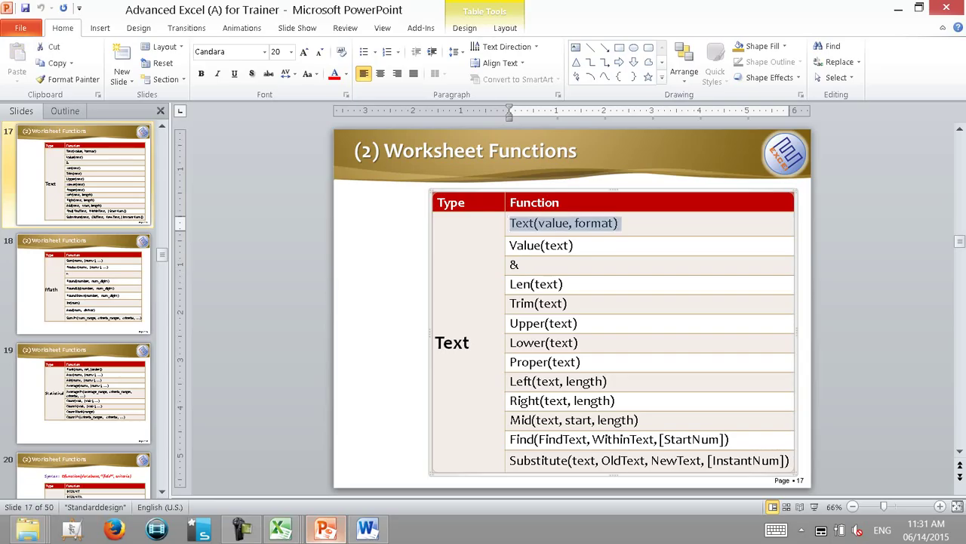
key(Down)
key(Up)
key(Home)
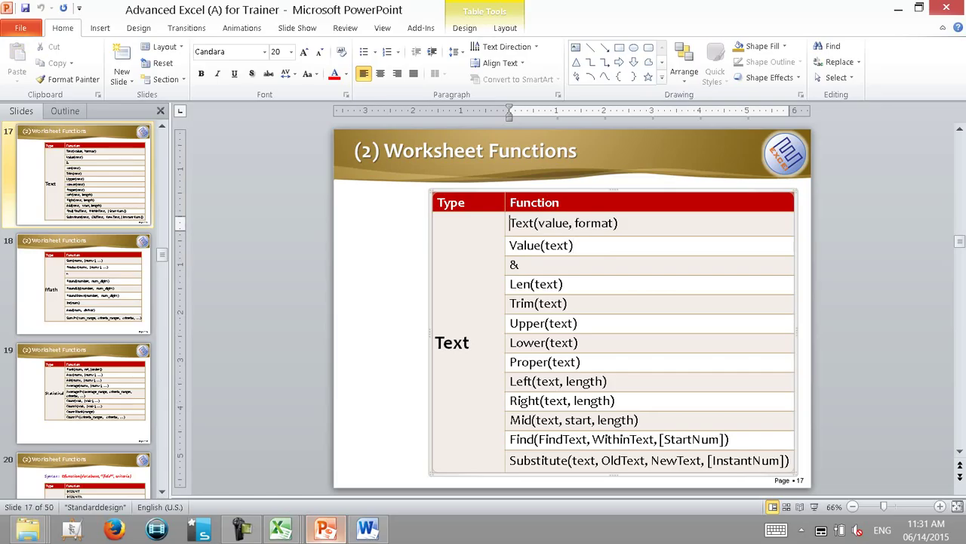
key(shift+End)
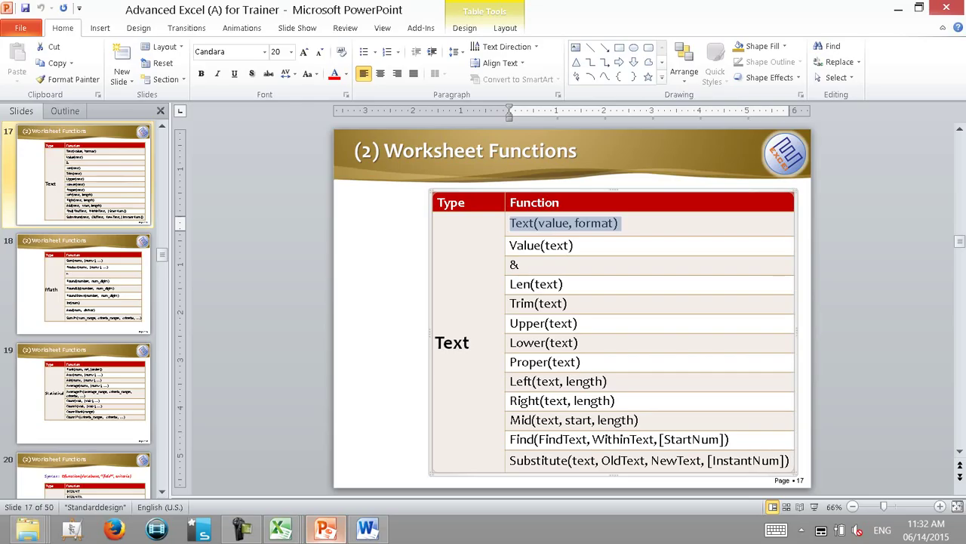
click(281, 528)
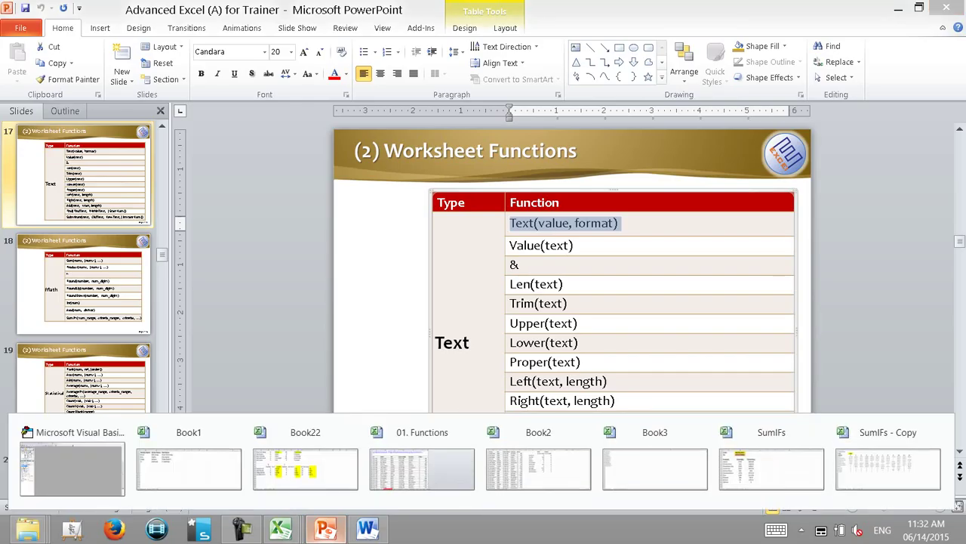
Switch to the SumIFs - Copy workbook and go to cell E1 on Sheet4
click(188, 468)
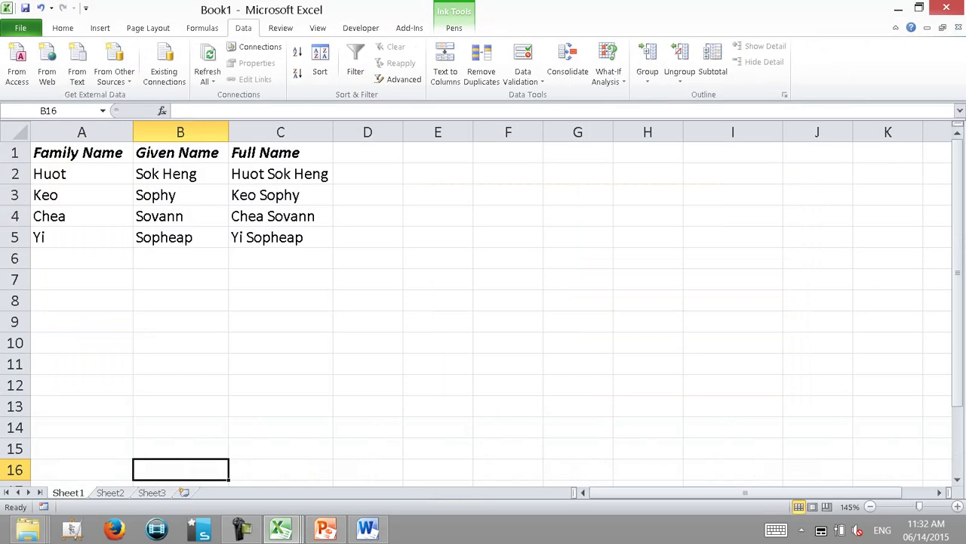
click(281, 528)
click(302, 463)
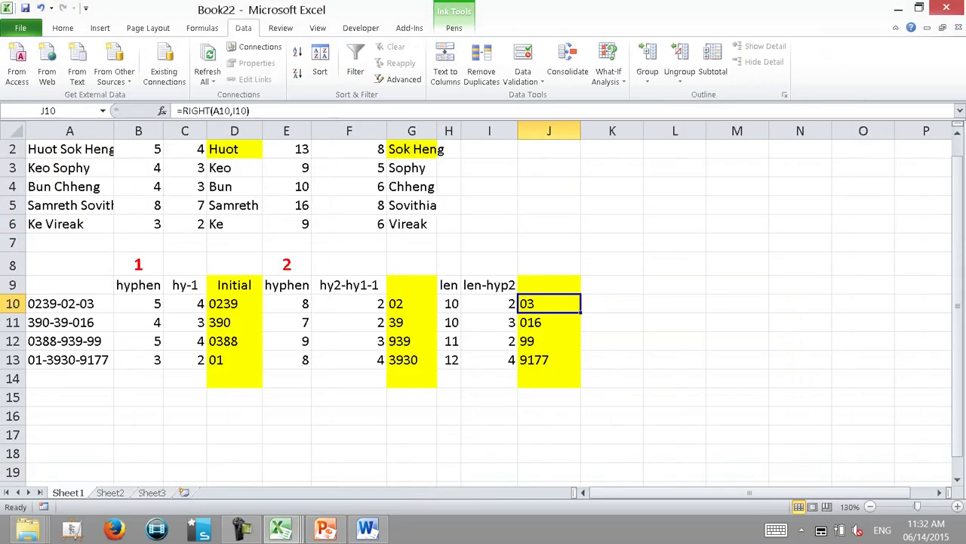
key(Up)
key(Up)
key(Up)
key(Up)
key(Up)
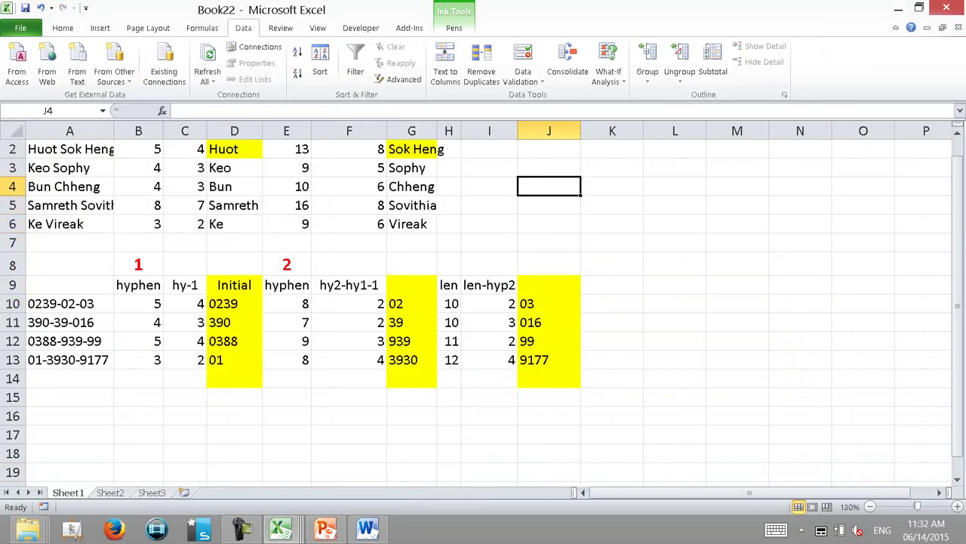
click(281, 529)
click(889, 455)
click(134, 162)
key(ctrl+Page_Down)
key(ctrl+Page_Down)
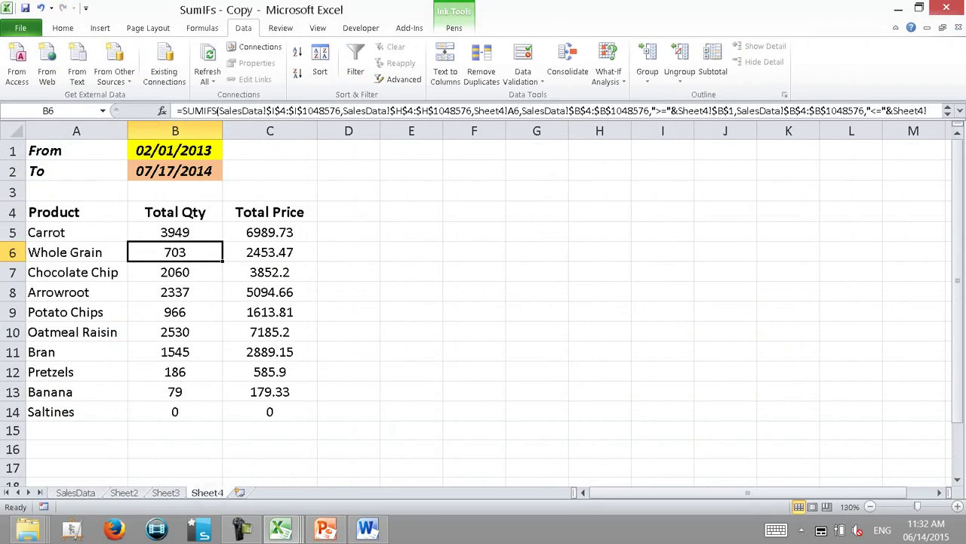
key(Up)
key(Up)
key(Up)
key(Up)
key(Right)
key(Right)
key(Right)
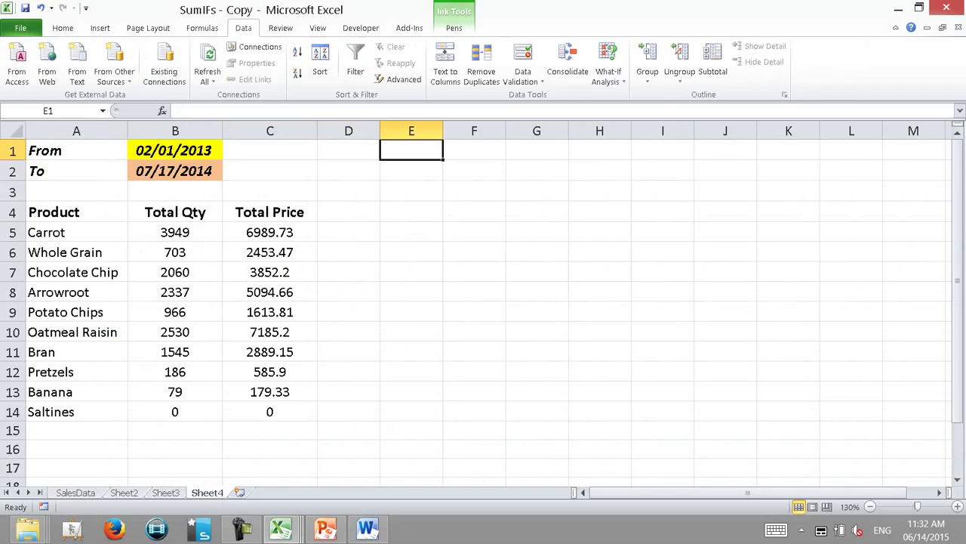
Enter =TEXT(B1,"ddd, mmm dd, yyyy") in E1 to show the From date
text(=)
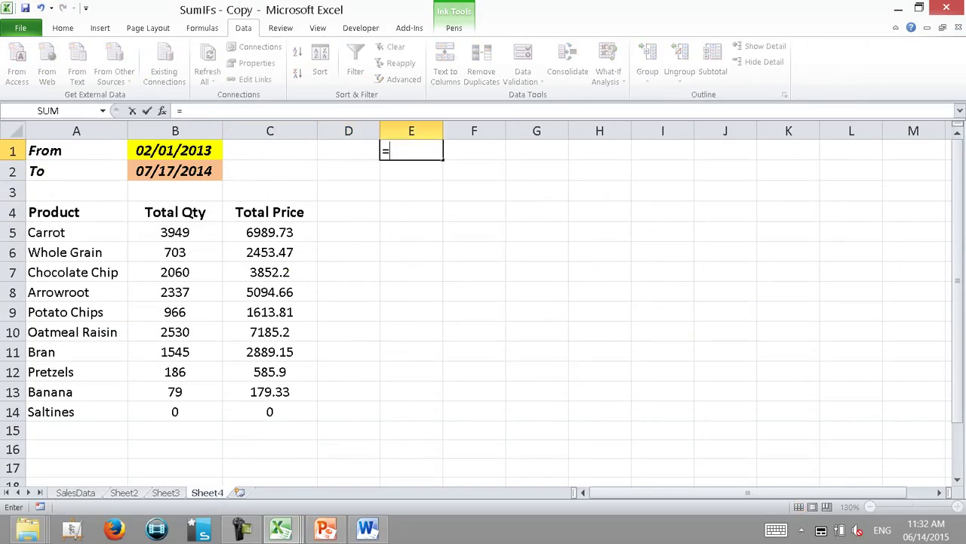
text(text)
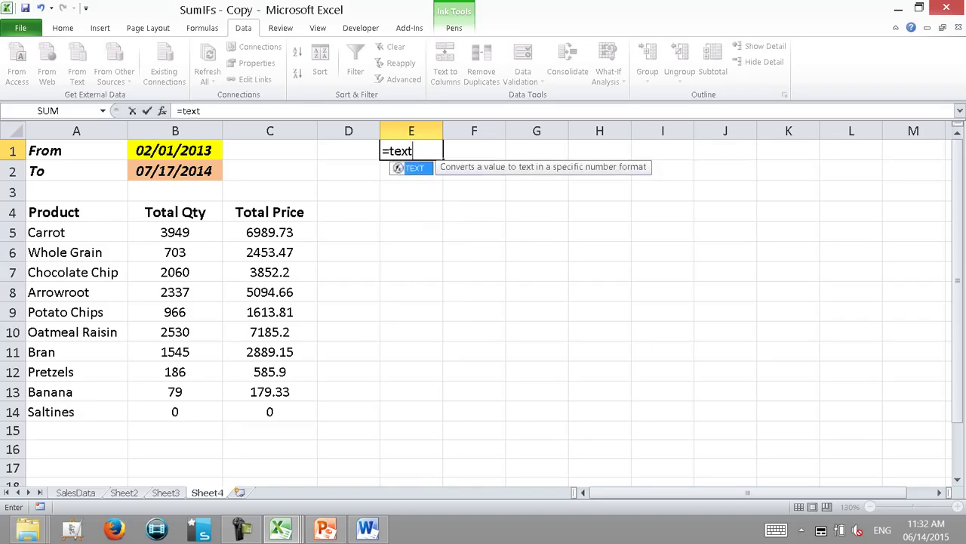
text(()
key(Left)
key(Left)
key(Left)
text(,)
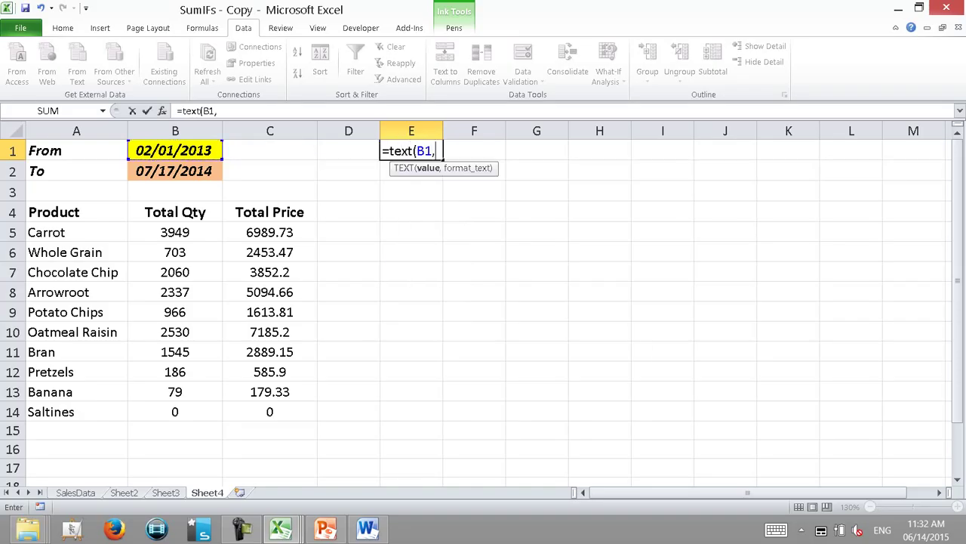
text(")
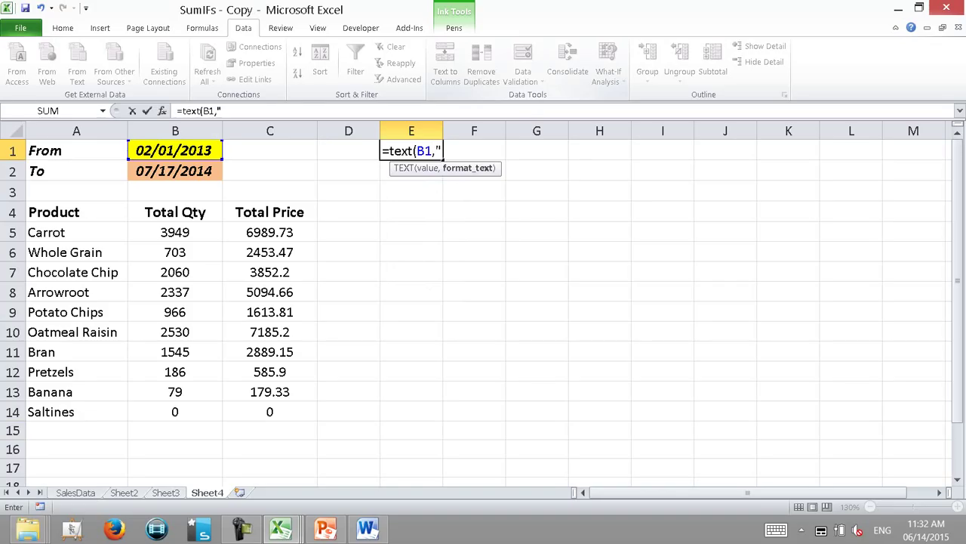
text(ddd, )
text(mm)
text(m dd, 66)
key(BackSpace)
key(BackSpace)
text(yyyy")
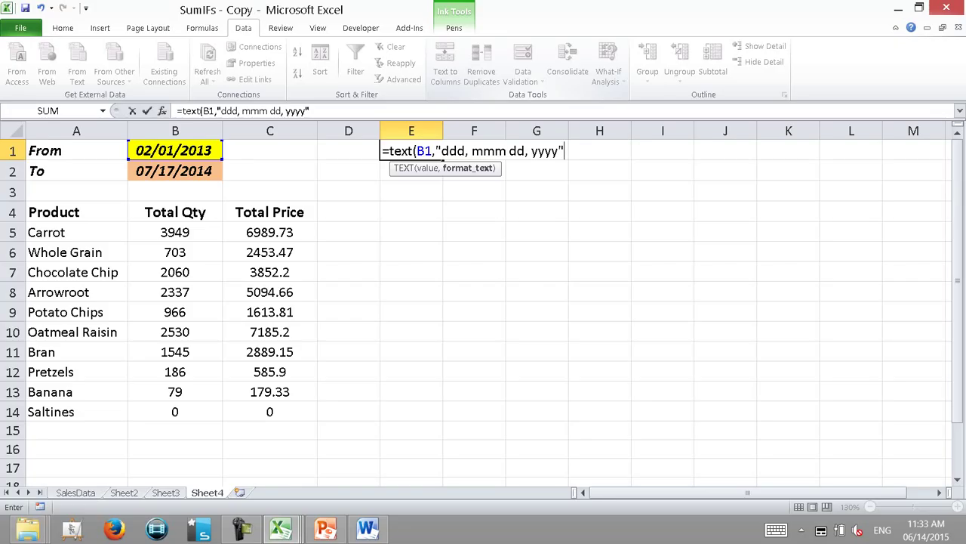
key(Return)
key(Up)
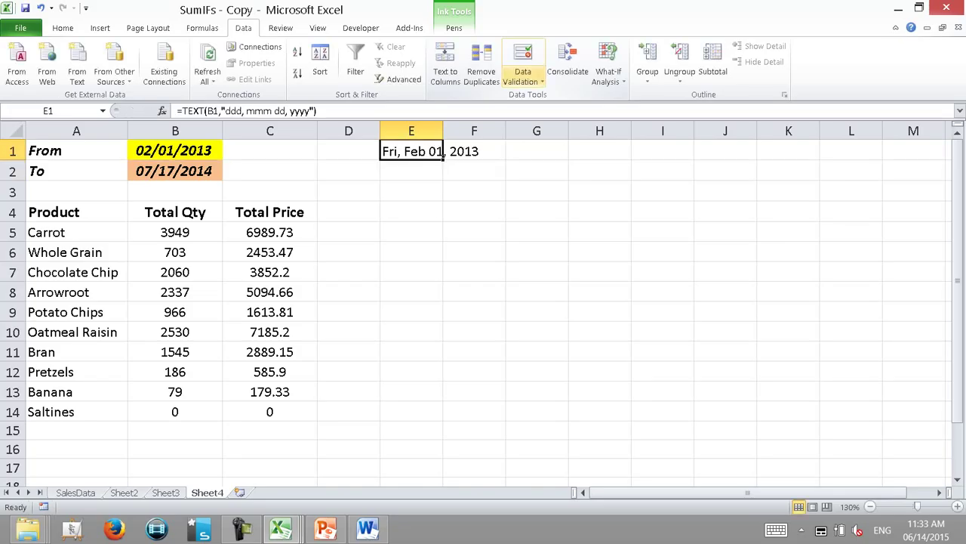
key(Down)
key(Down)
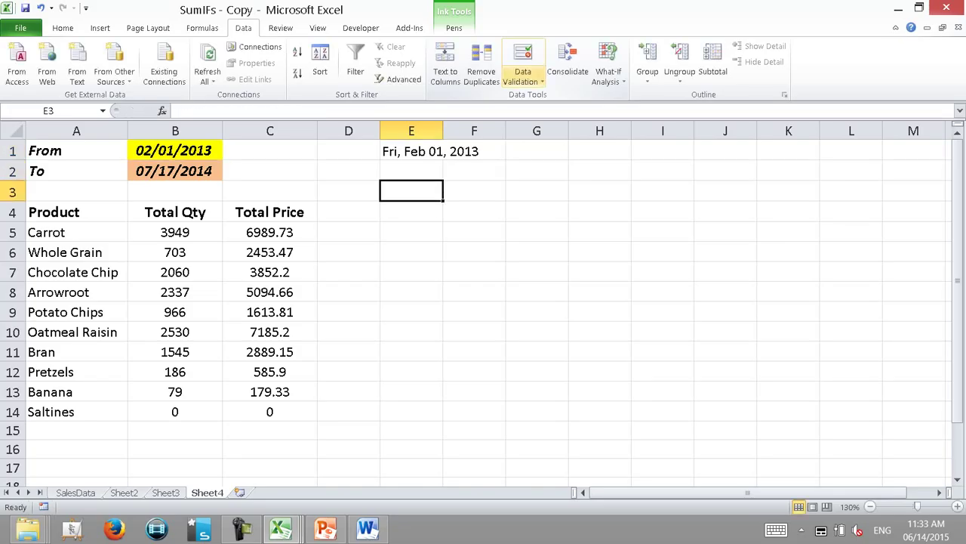
Widen column E and review the SUMIFS formulas in B5 and C5
key(Up)
key(Up)
key(Left)
key(Left)
key(Left)
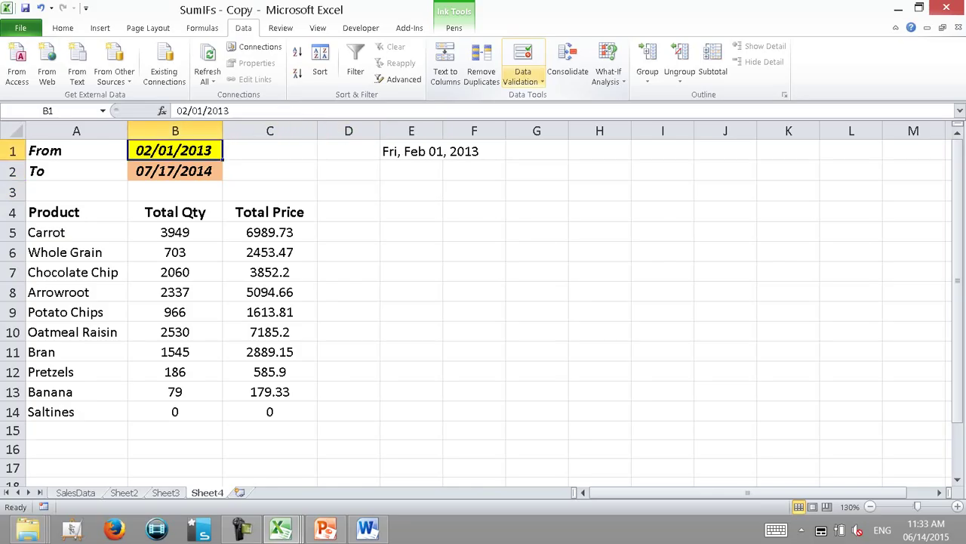
drag(442, 131, 555, 130)
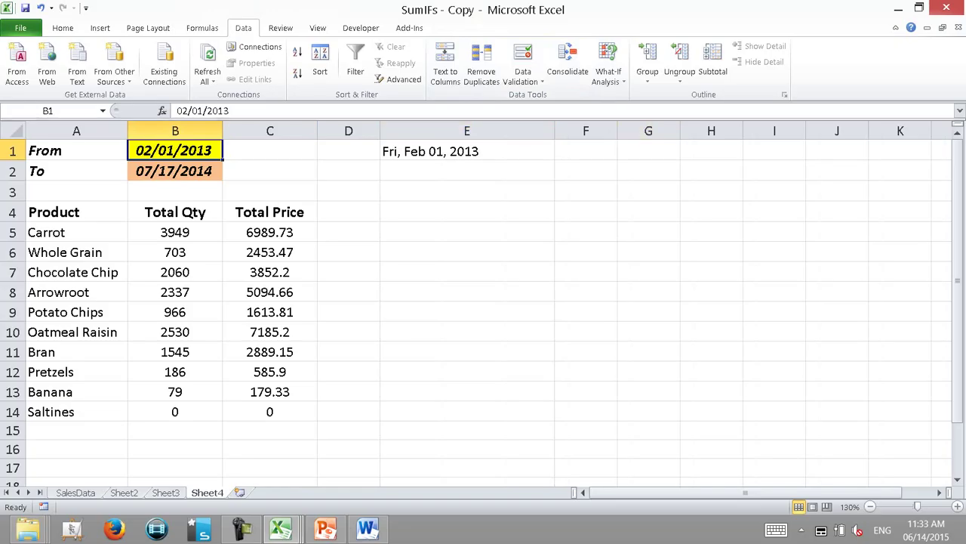
click(270, 232)
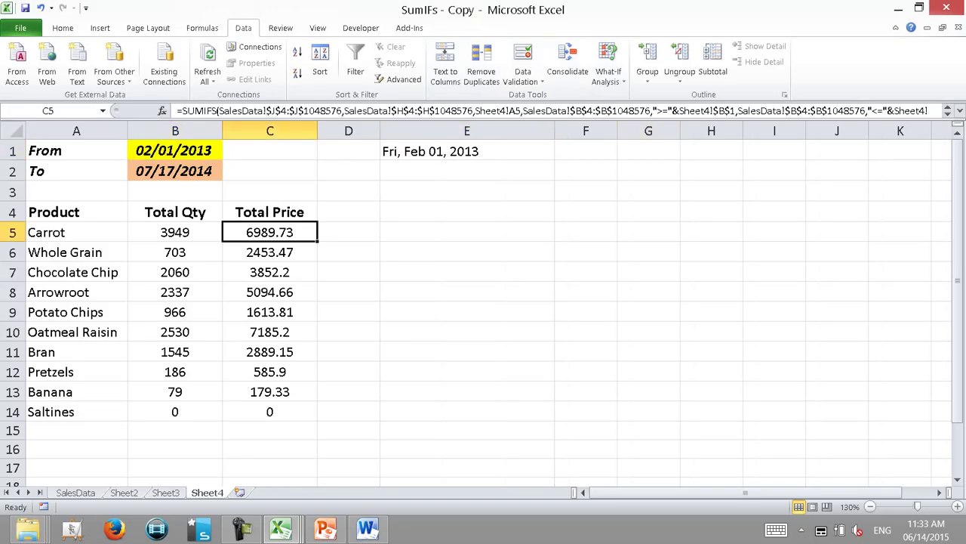
click(175, 232)
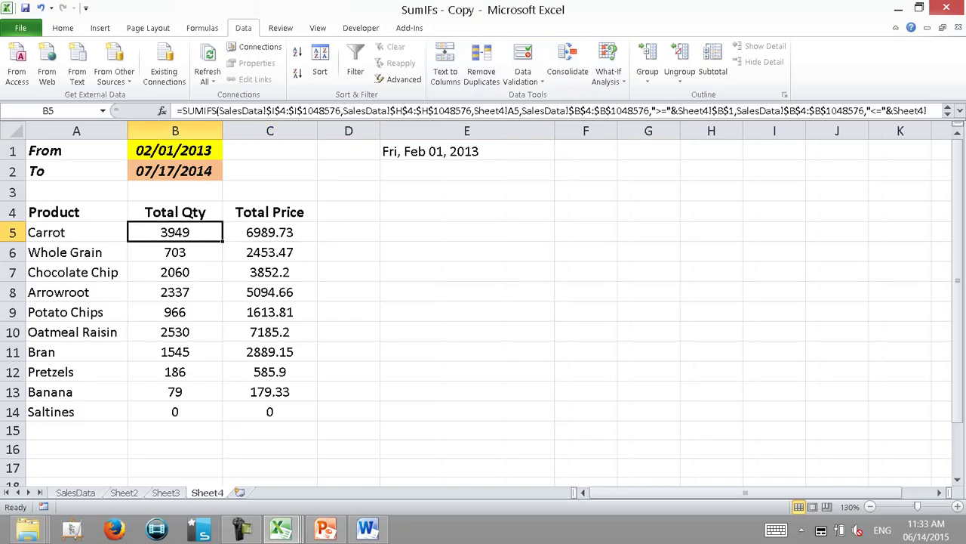
Enter =TEXT(B5,"#,##0.00") in E5, adding the missing closing quote after the error
click(466, 232)
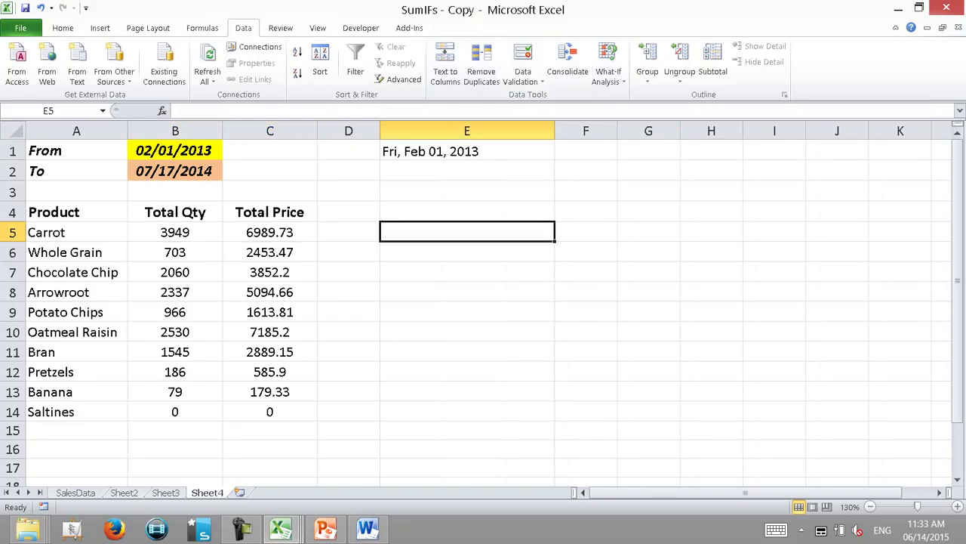
text(=text)
key(Tab)
key(Left)
key(Left)
key(Left)
text(,")
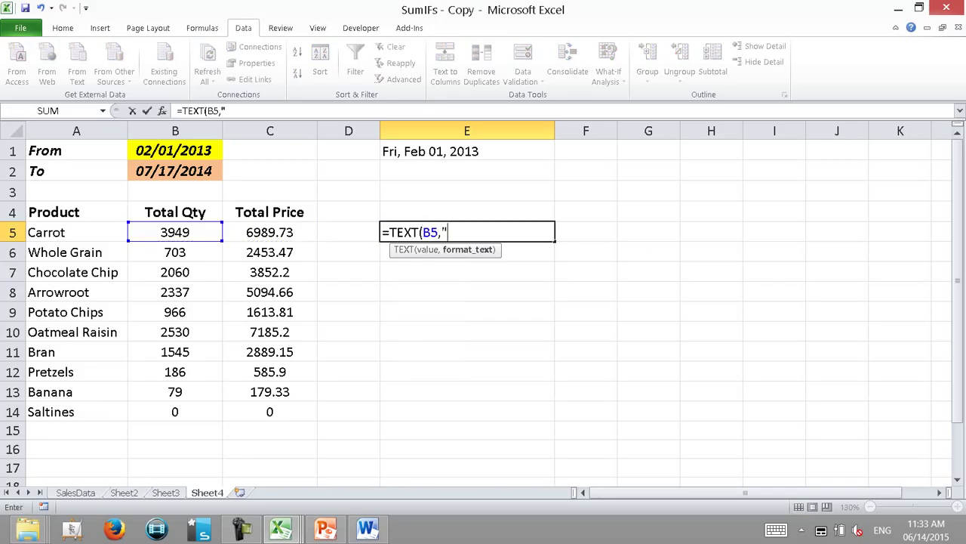
text(#,##0)
text(.00)
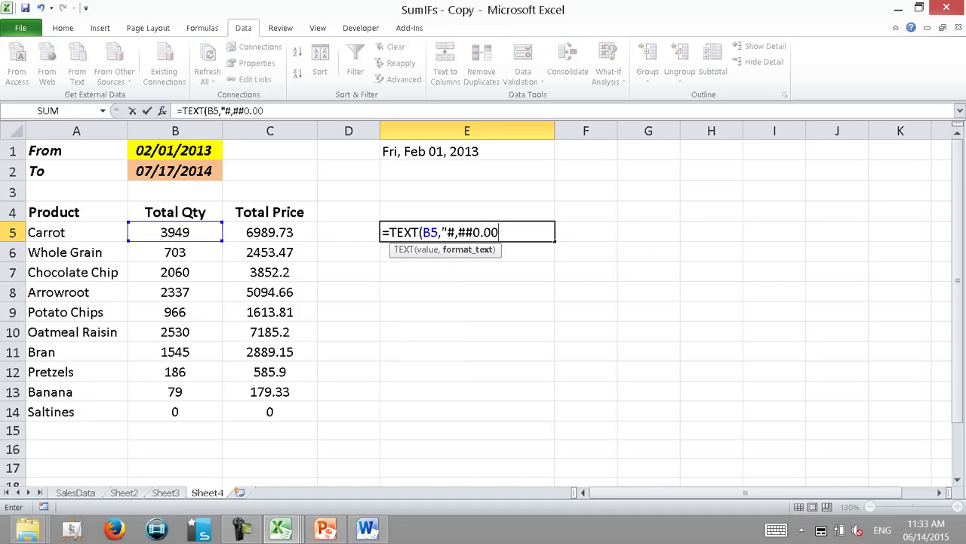
key(Return)
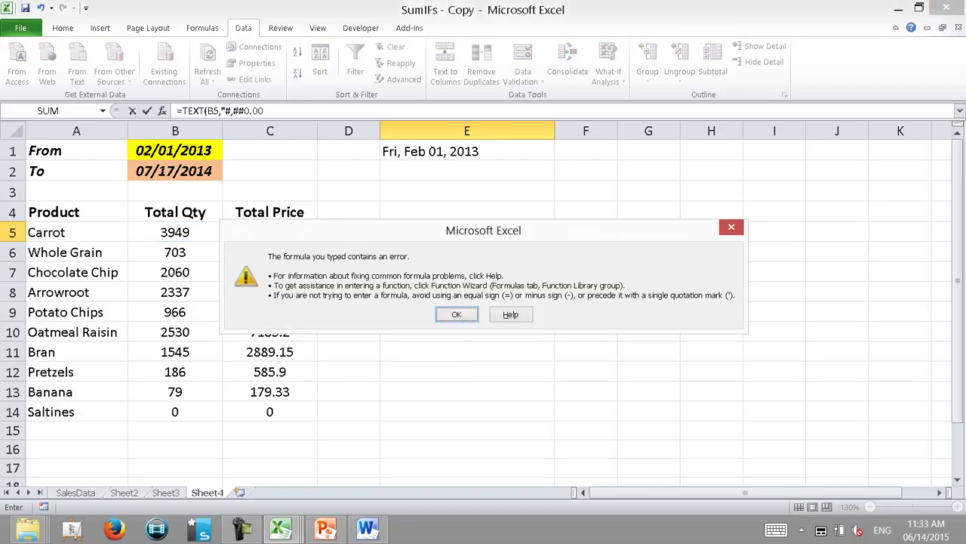
key(Return)
key(End)
text(")
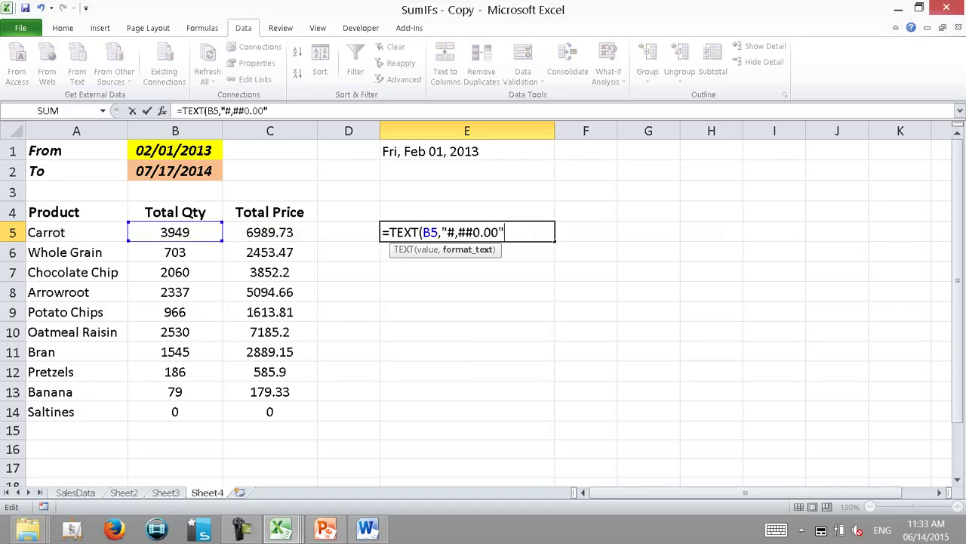
key(Return)
Fill the E5 TEXT formula down column E to row 16
click(467, 233)
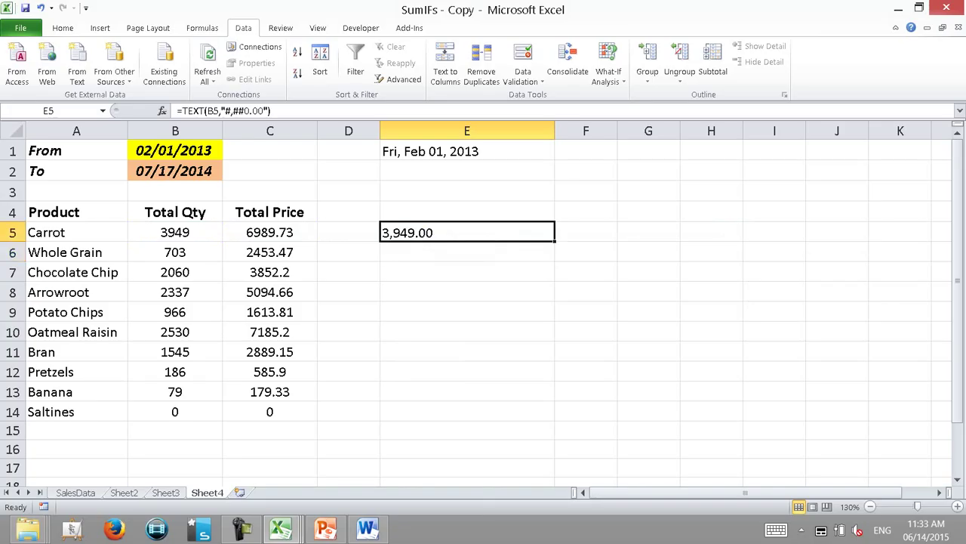
drag(555, 241, 553, 456)
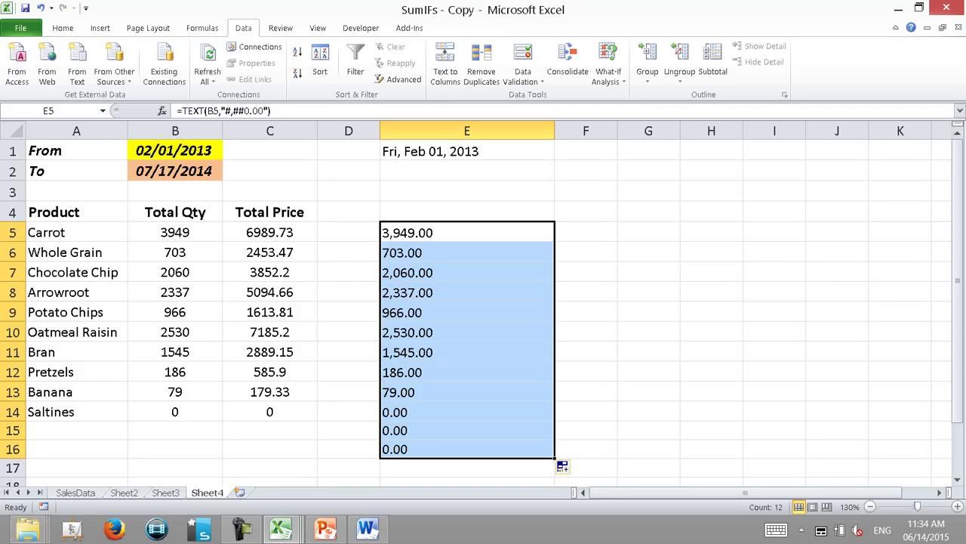
key(super+d)
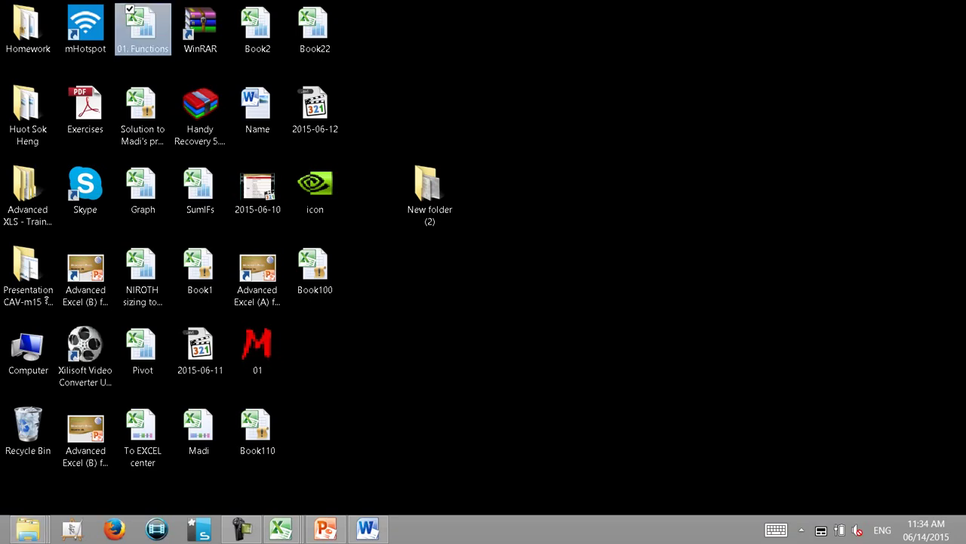
mouse_move(281, 529)
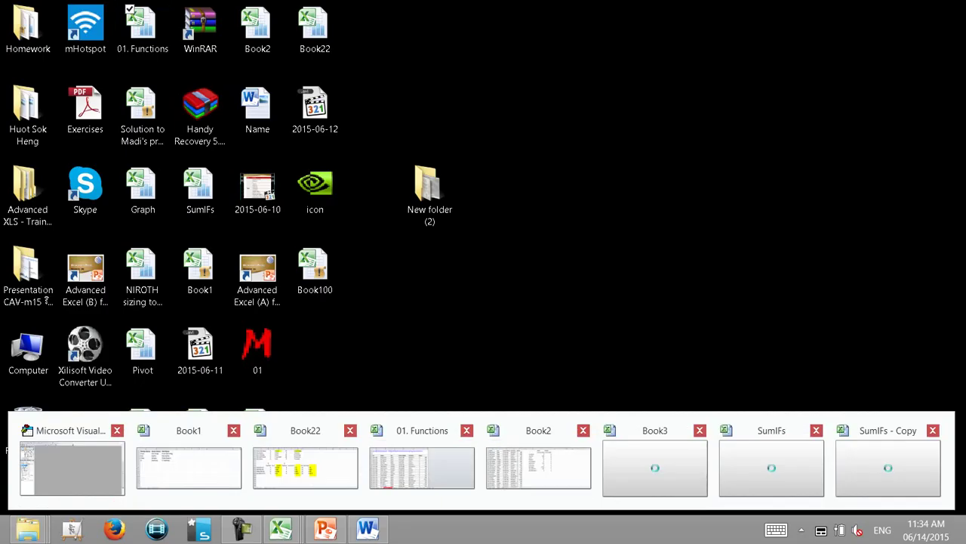
Close the Book2 and Book3 workbooks without saving
click(778, 457)
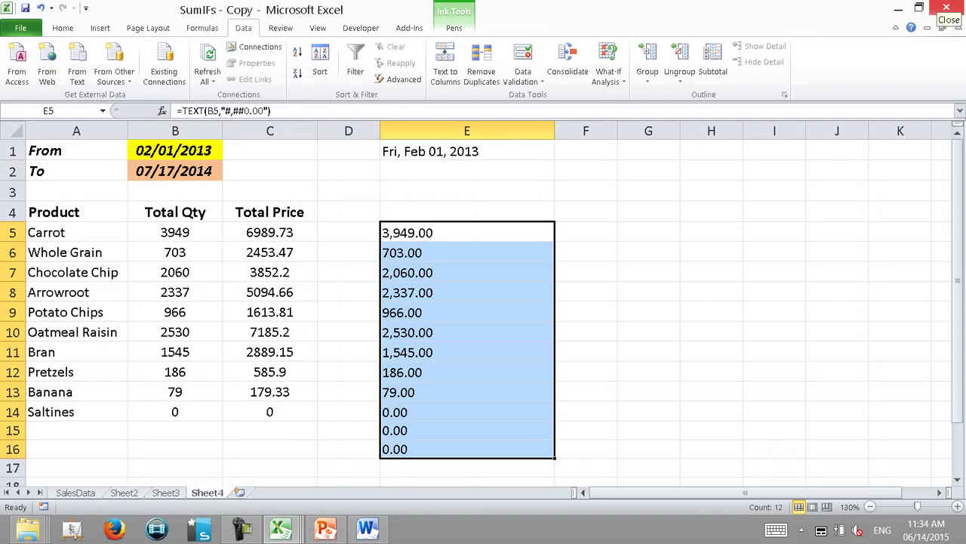
mouse_move(280, 528)
click(616, 472)
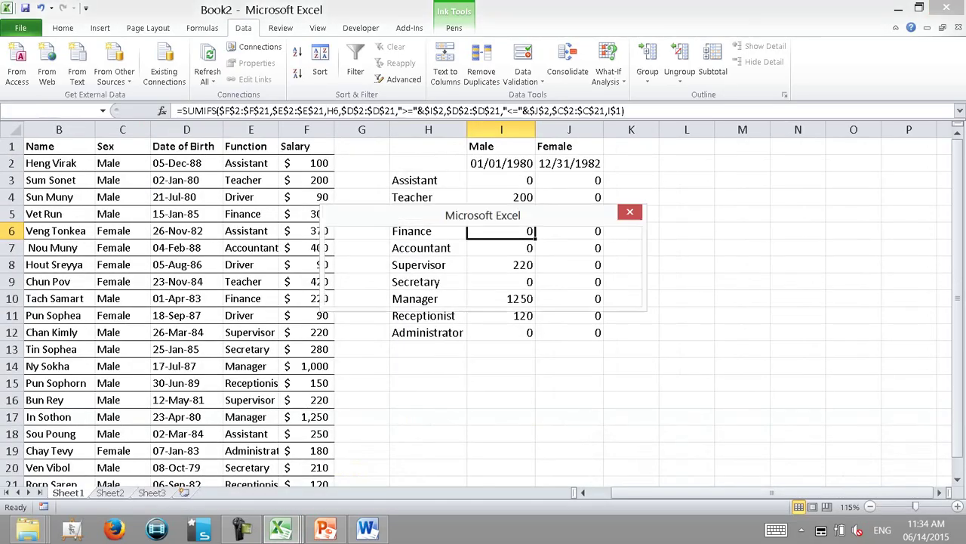
key(n)
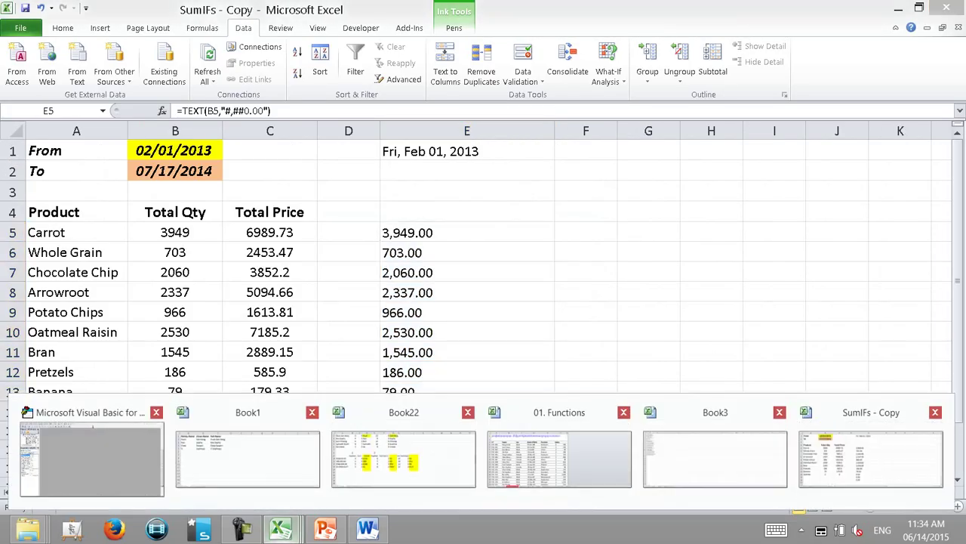
click(695, 457)
key(ctrl+w)
key(n)
Close the 01. Functions and Book1 workbooks without saving
click(281, 529)
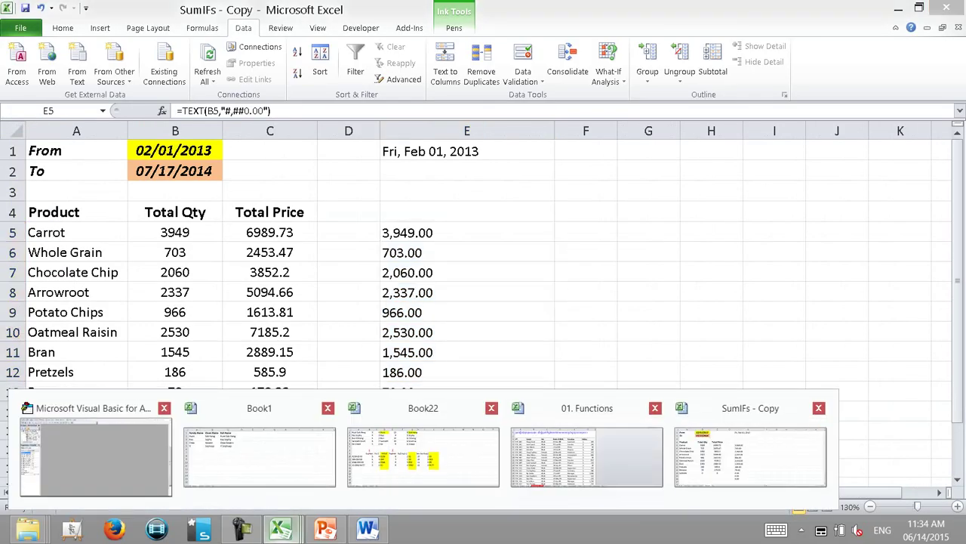
click(655, 408)
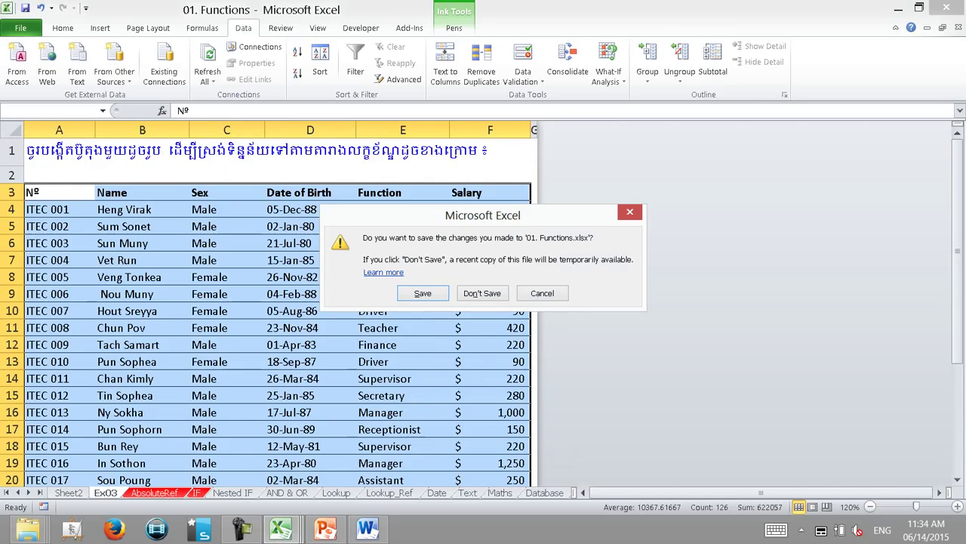
key(n)
click(281, 529)
click(259, 451)
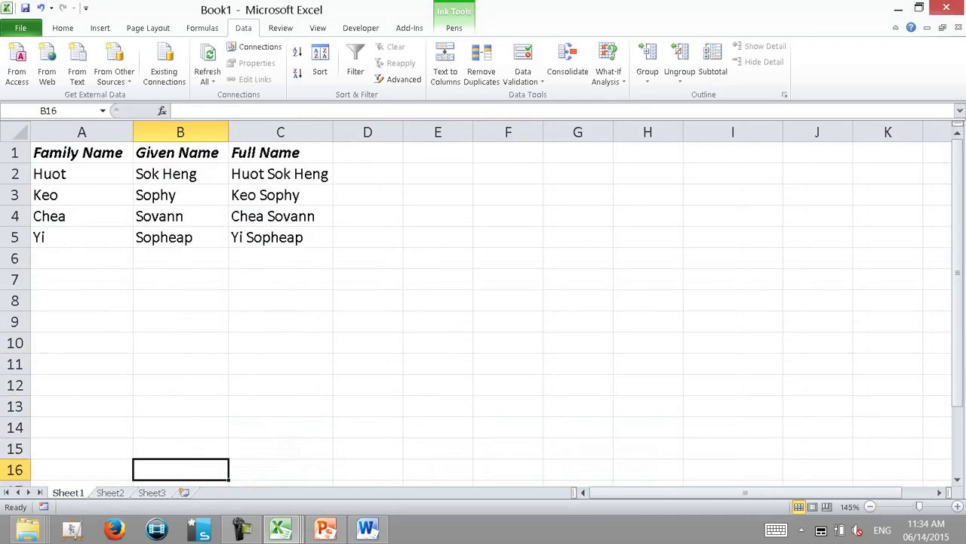
key(ctrl+w)
key(n)
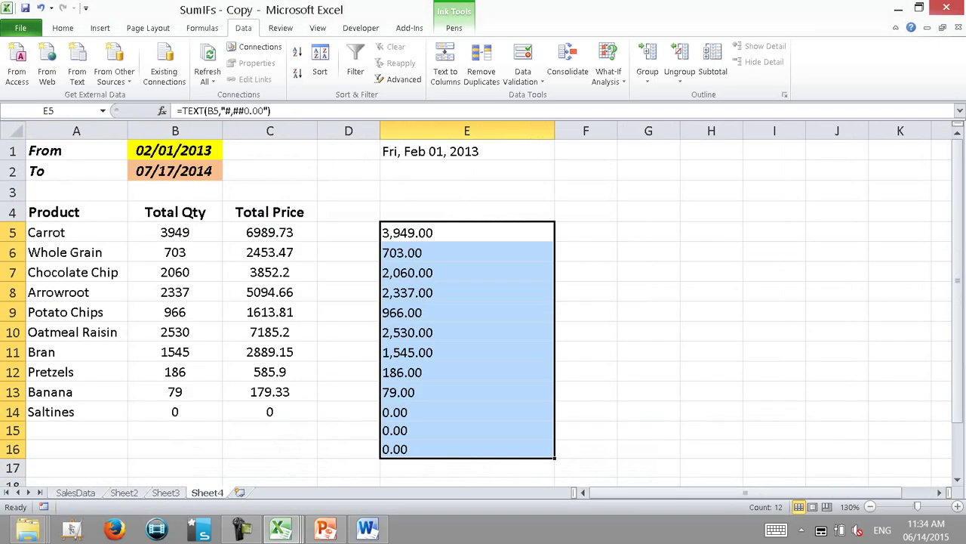
Close the macro editor and Book22, leaving the desktop showing
click(281, 529)
click(114, 462)
key(alt+q)
click(281, 529)
click(259, 456)
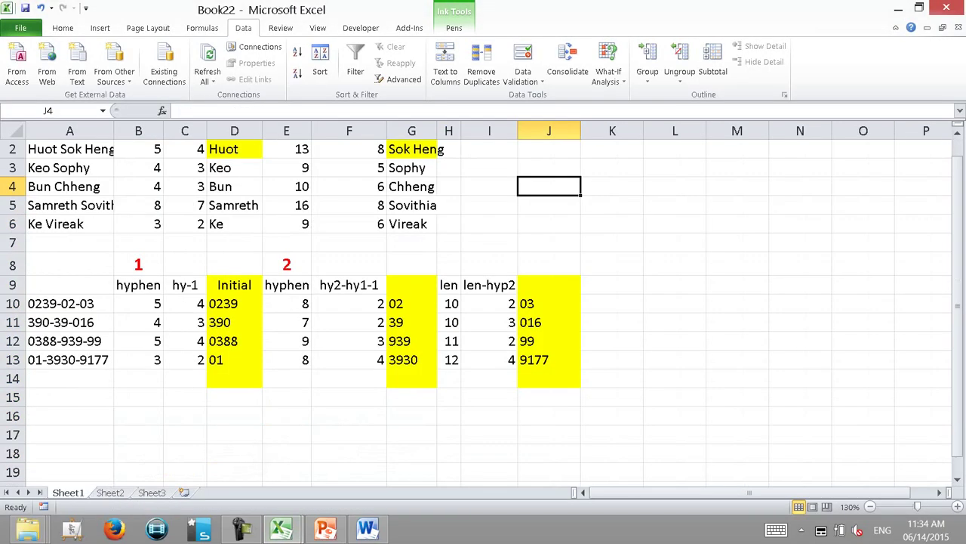
key(alt+Tab)
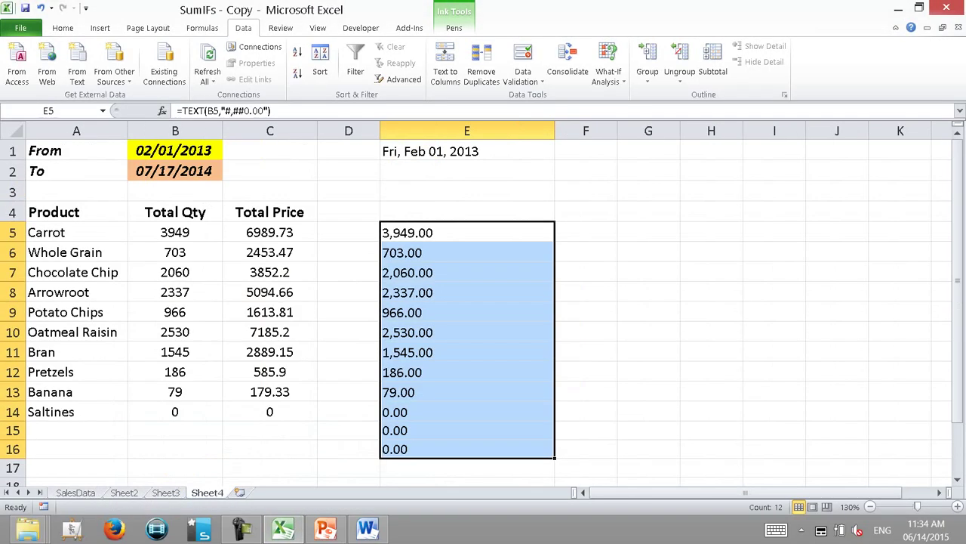
key(super+d)
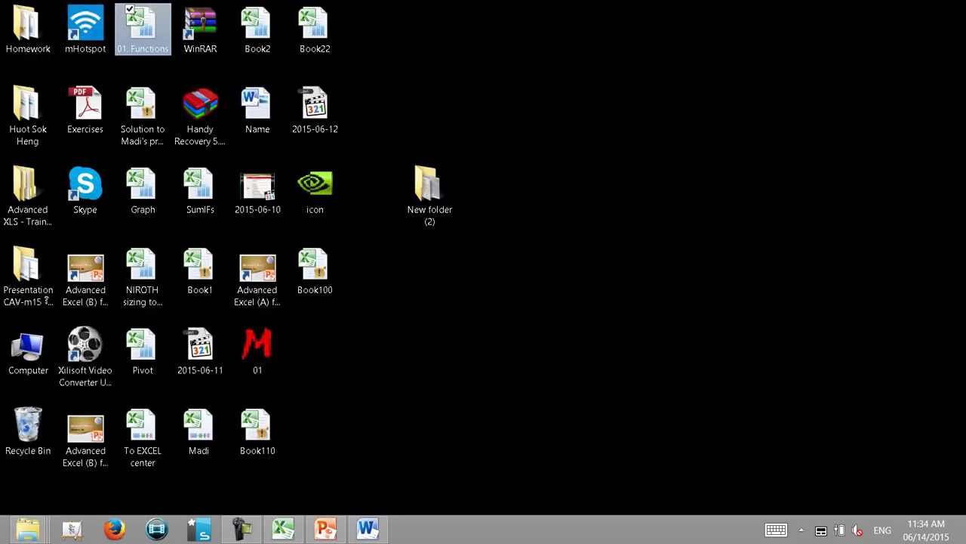
double_click(257, 110)
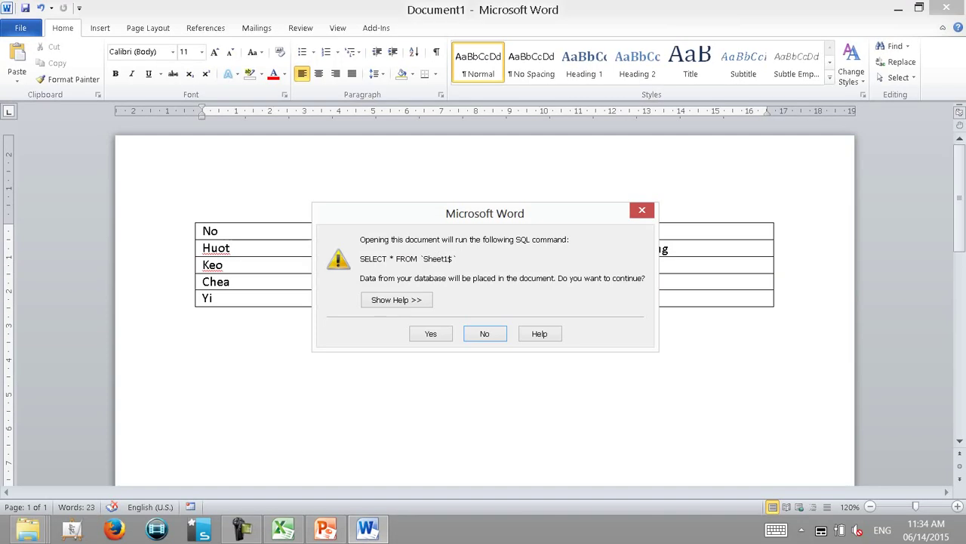
Replace the first record's $ 3,823.00 with the Salary merge field, then close and minimise Word
click(431, 334)
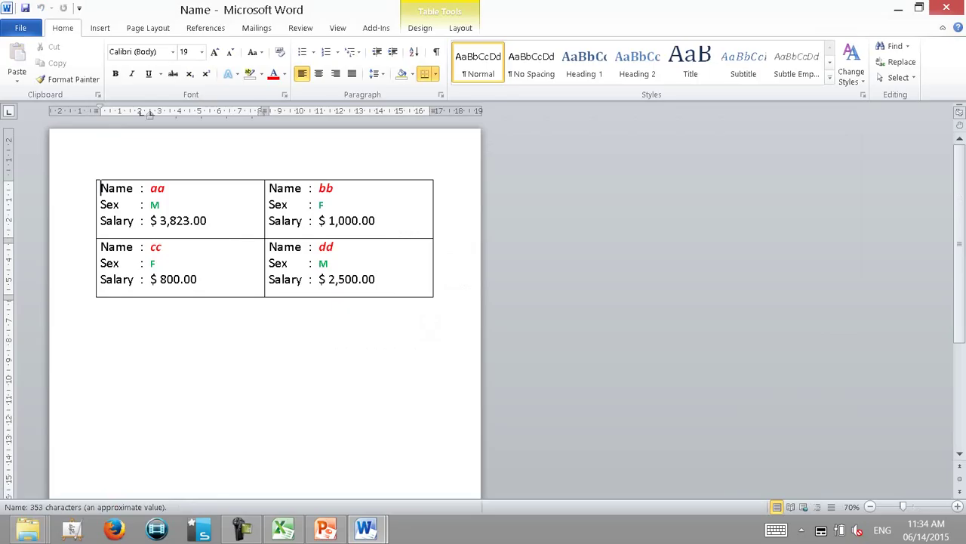
key(ctrl+End)
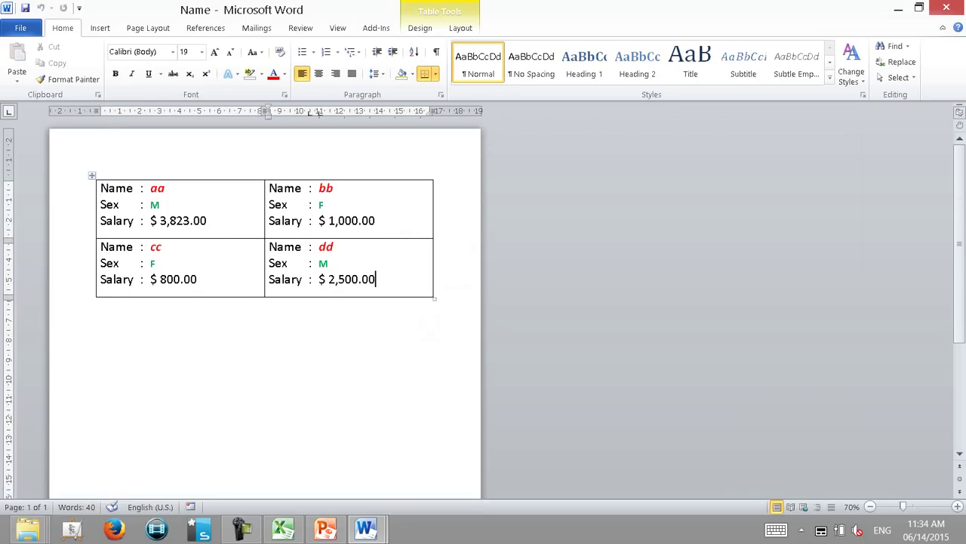
drag(376, 280, 319, 279)
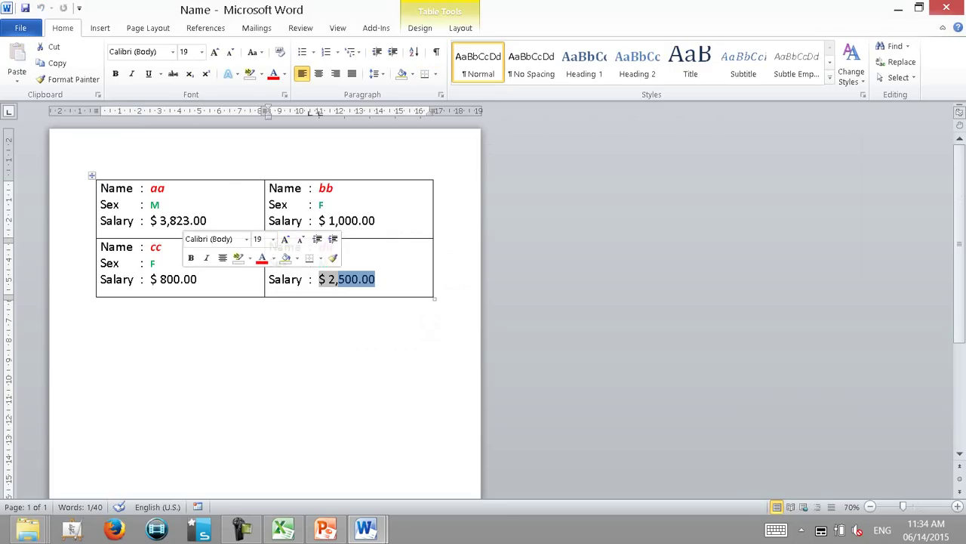
drag(207, 221, 150, 221)
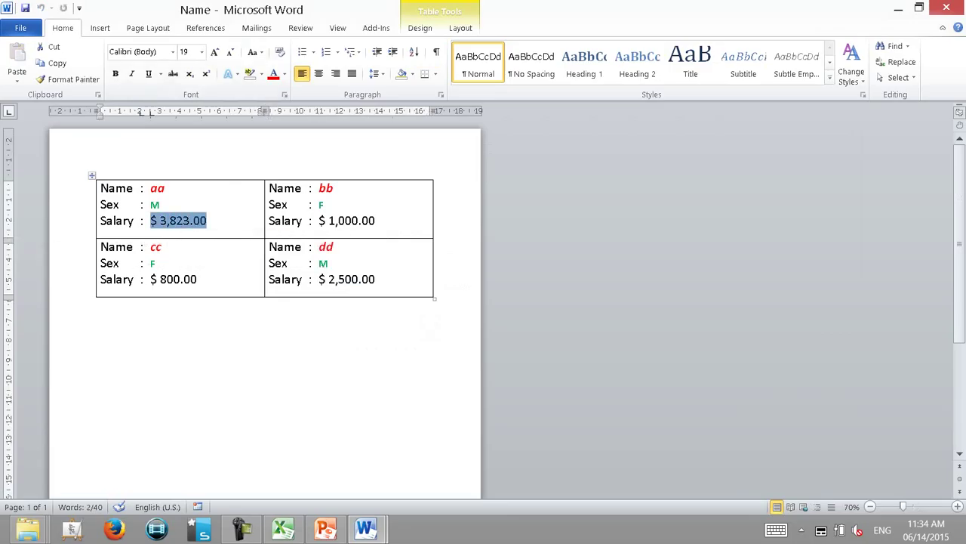
click(257, 28)
click(350, 76)
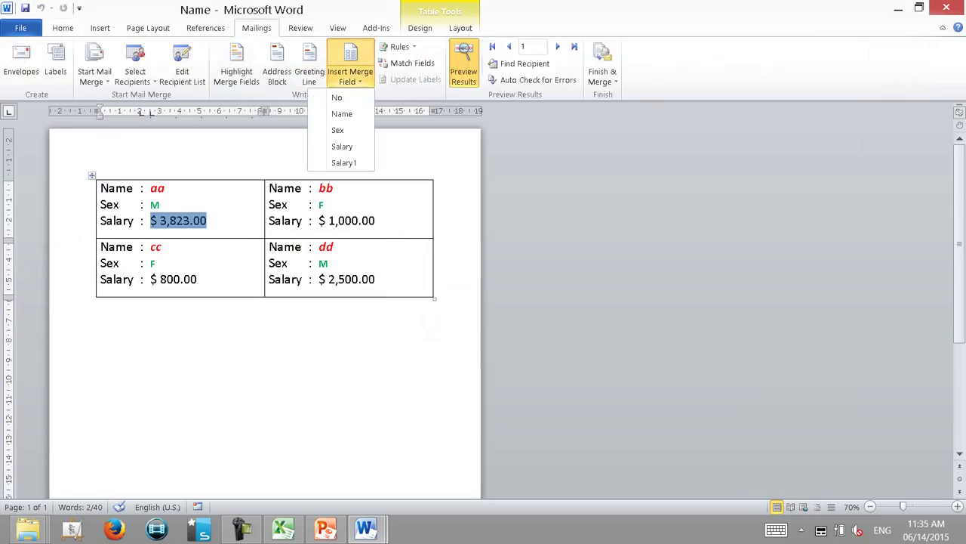
click(342, 147)
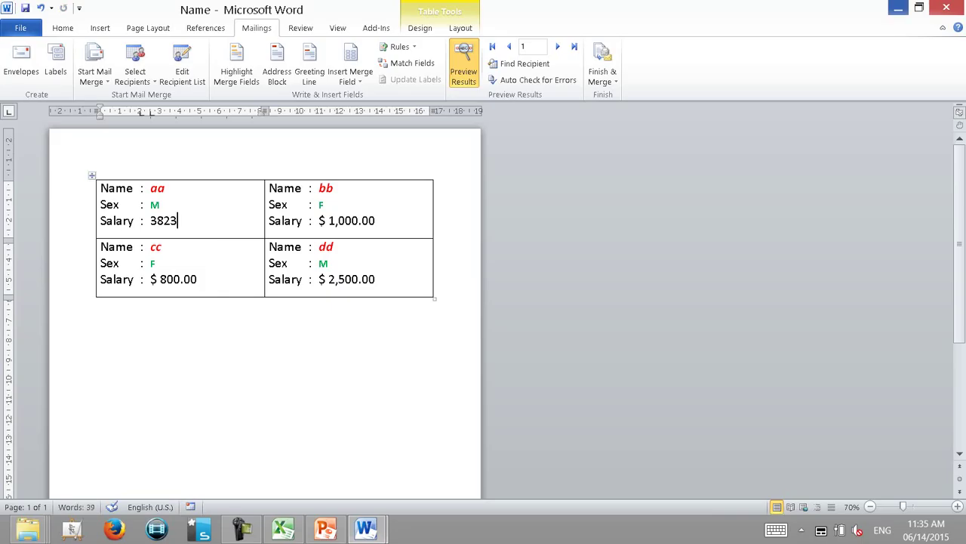
click(947, 7)
click(898, 7)
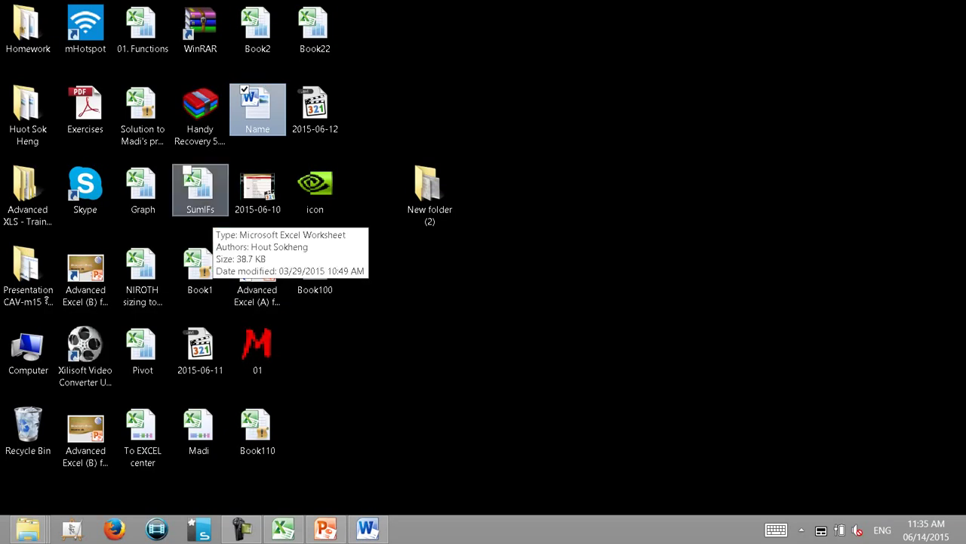
Format Book2's salaries D2:D5 as Accounting with $ and two decimals
double_click(256, 30)
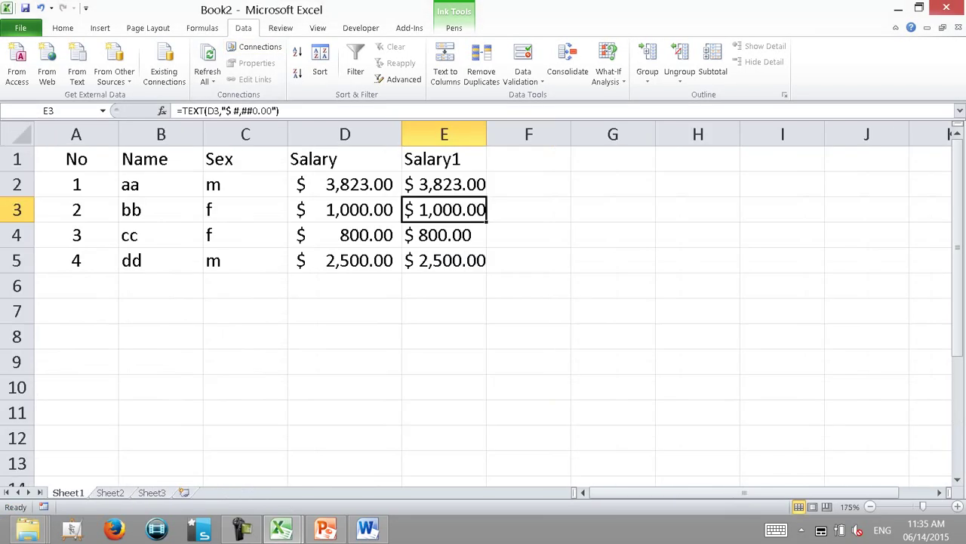
click(345, 133)
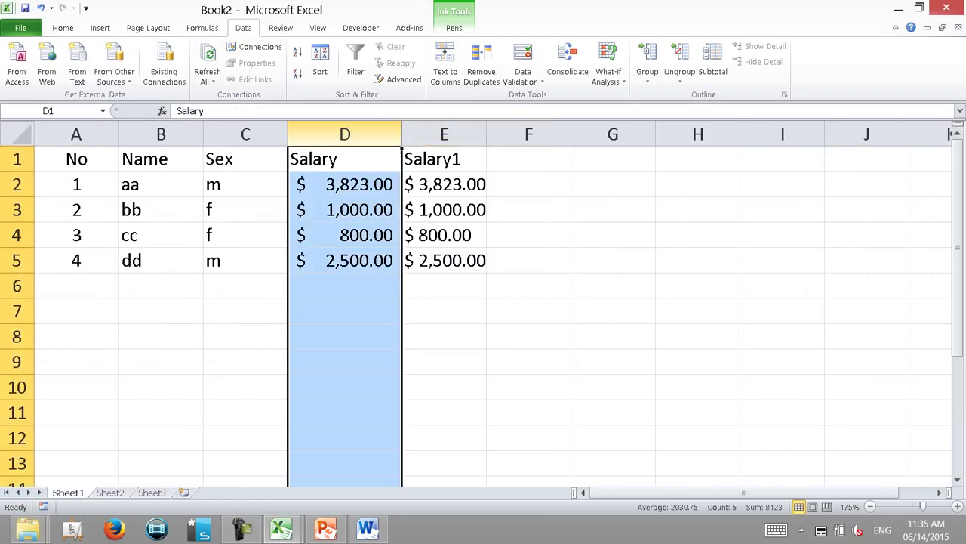
click(344, 184)
drag(344, 184, 345, 259)
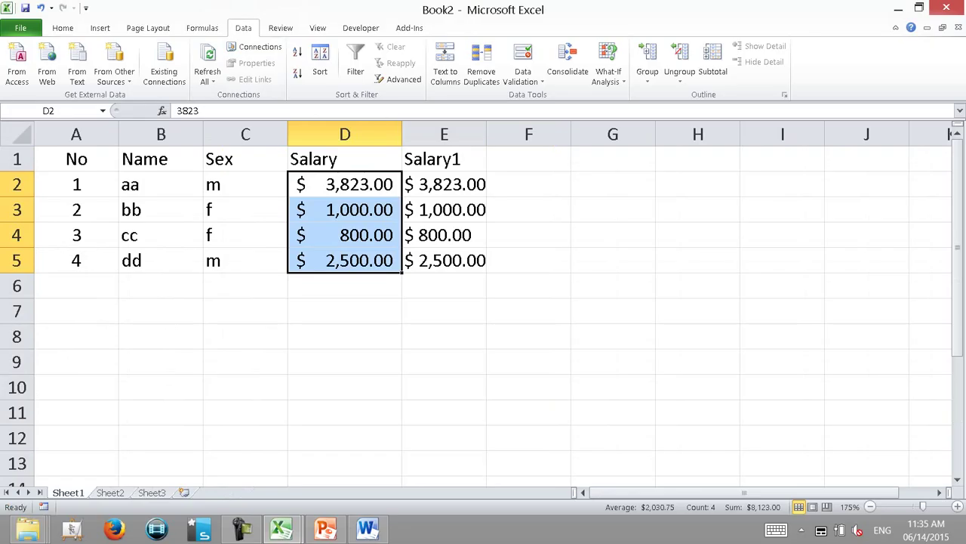
key(ctrl+1)
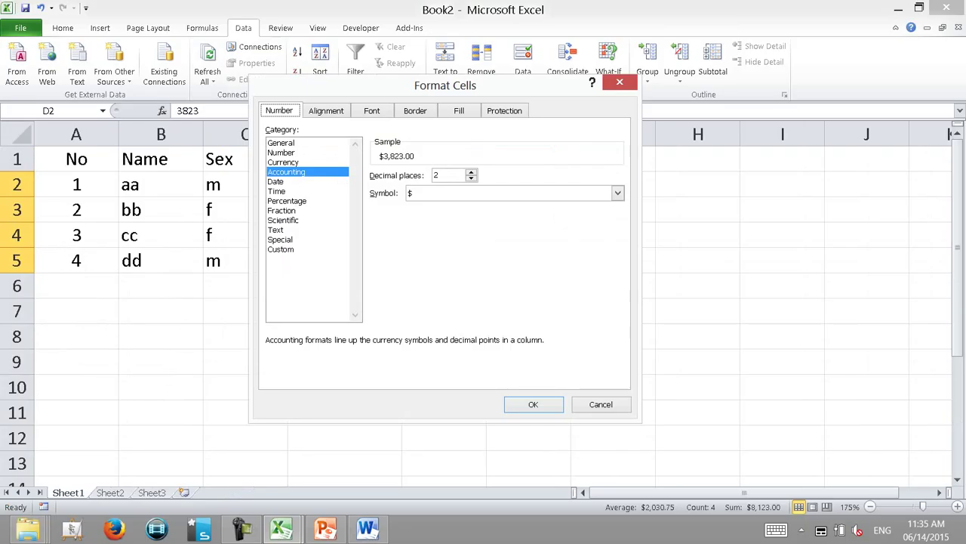
key(Return)
click(344, 159)
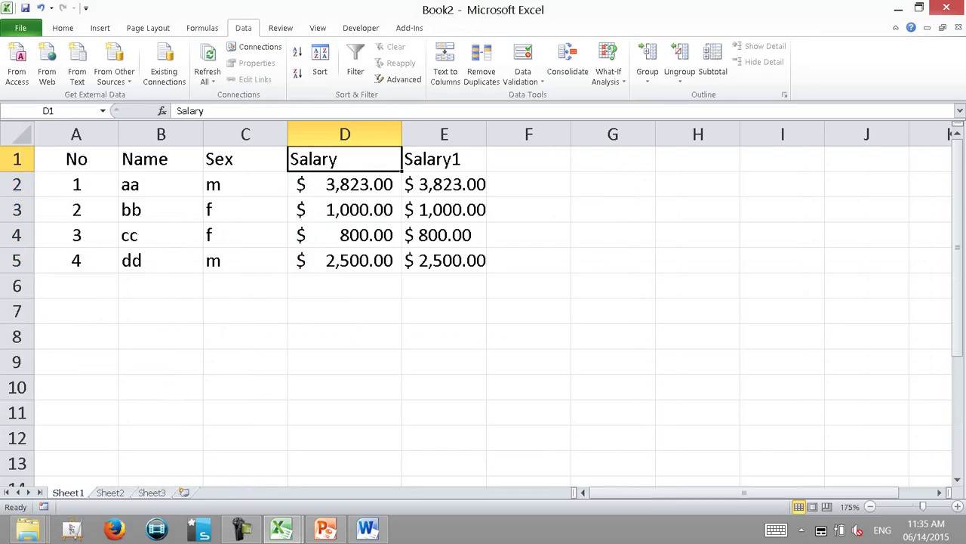
click(368, 529)
click(368, 528)
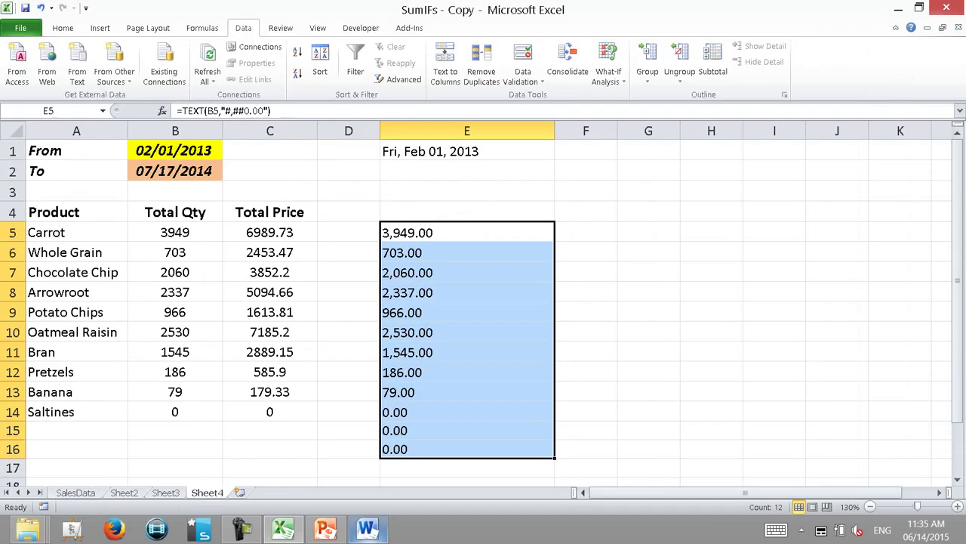
key(super+d)
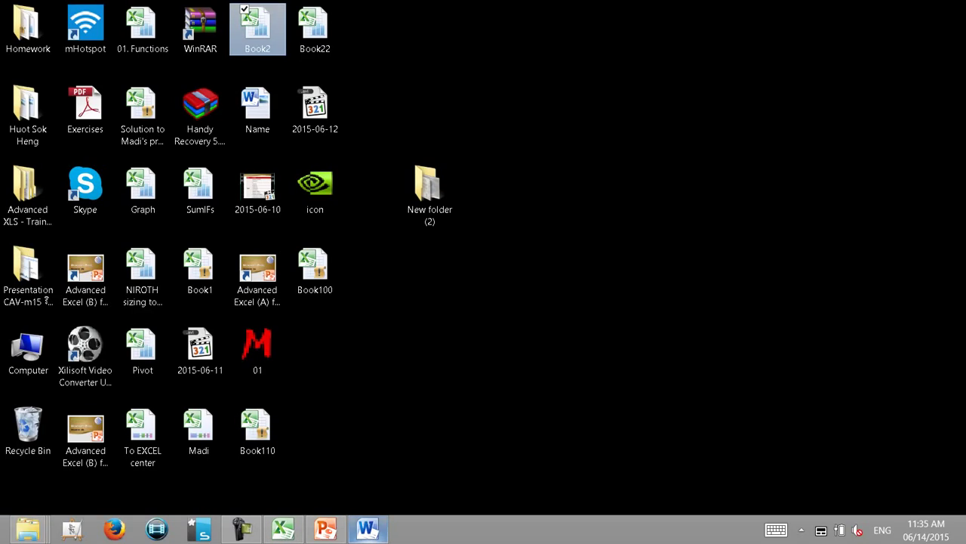
Reopen the Name mail-merge document, select the 3823 salary, and view Document1's file info
double_click(257, 109)
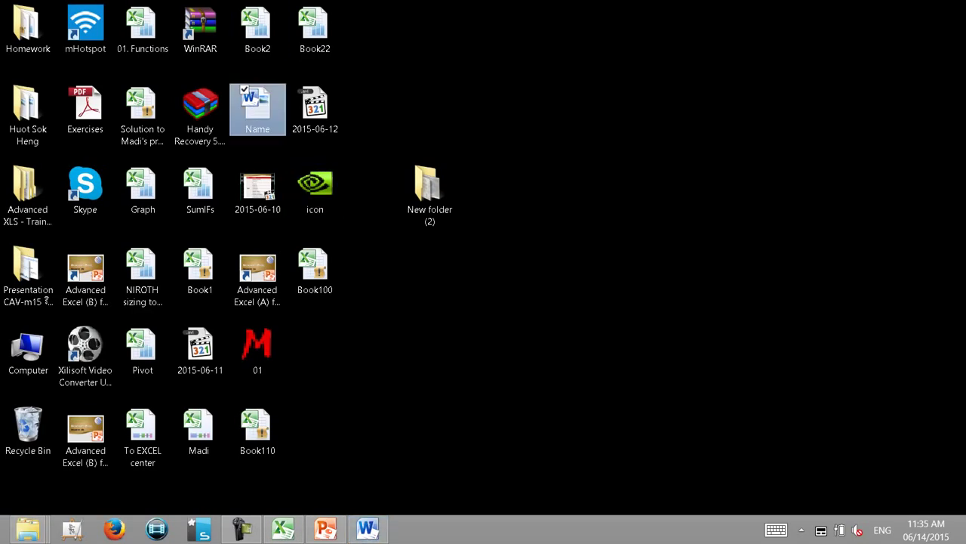
key(y)
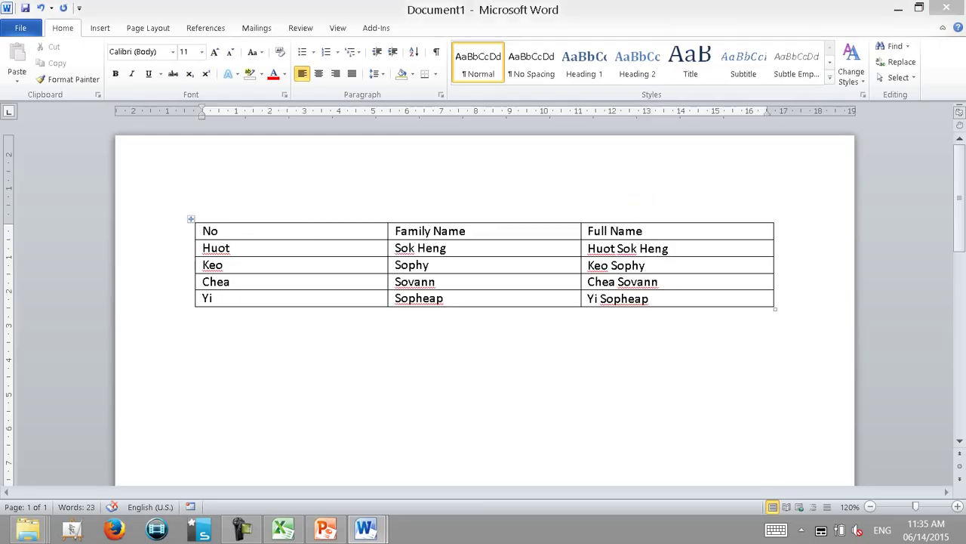
double_click(172, 221)
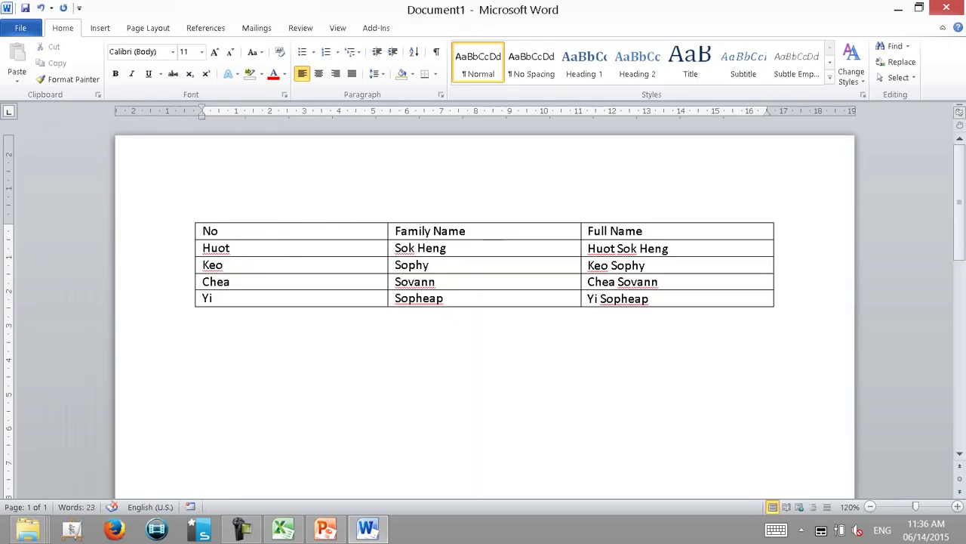
key(alt+f)
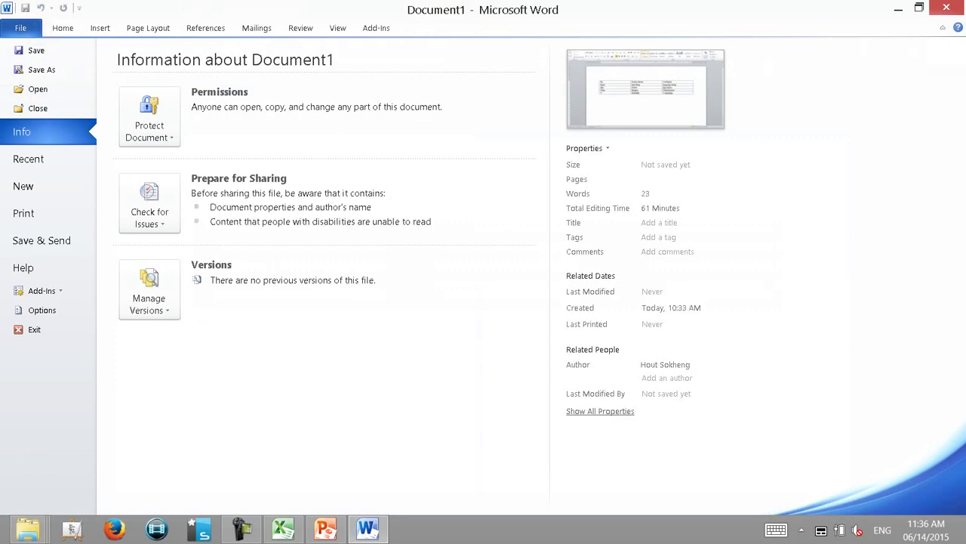
Reopen Book2 from recent files and re-commit E2's TEXT formula showing $ 3,823.00
key(alt+Tab)
key(alt+f)
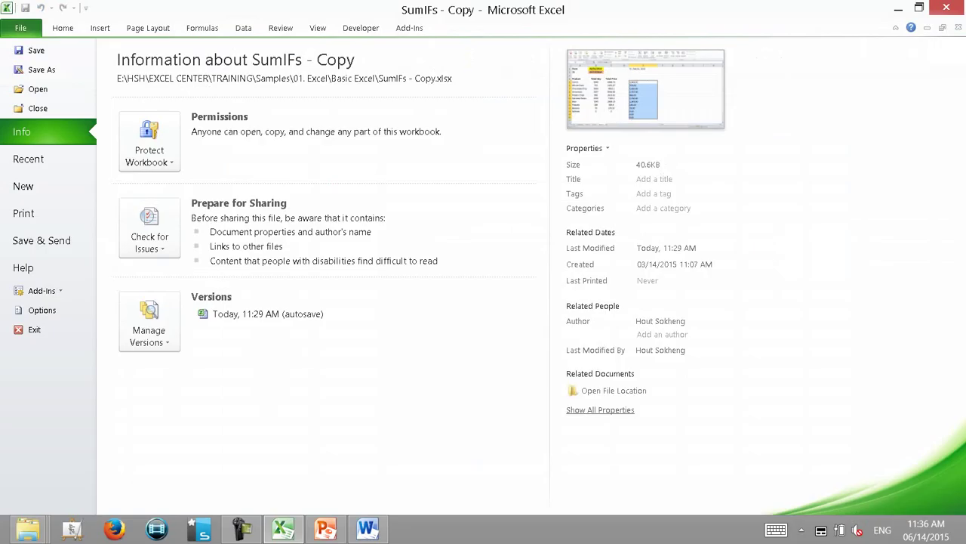
key(Down)
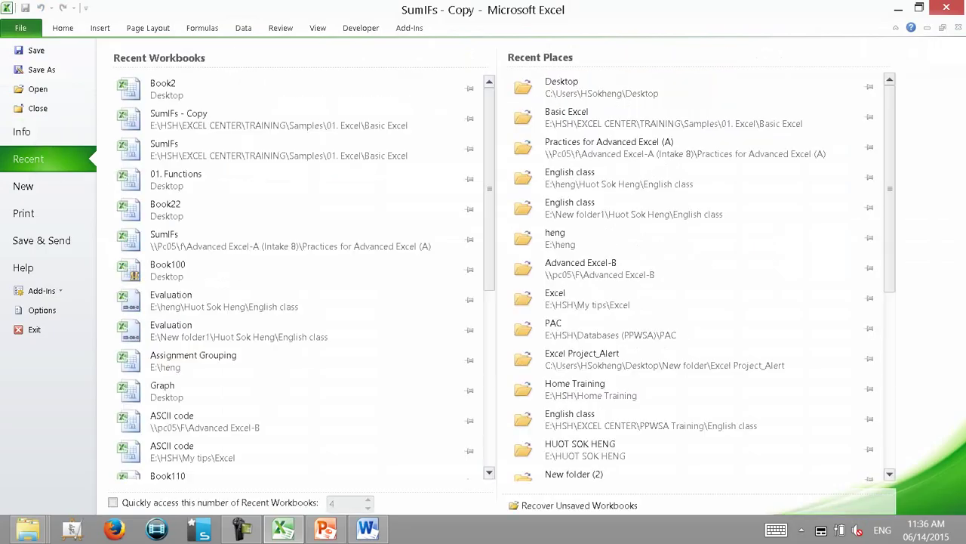
key(Return)
key(Up)
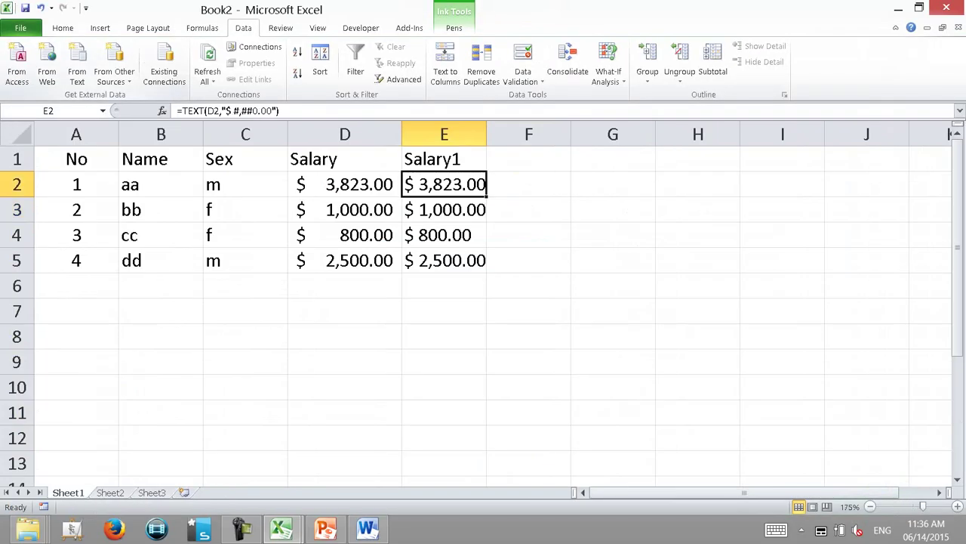
key(F2)
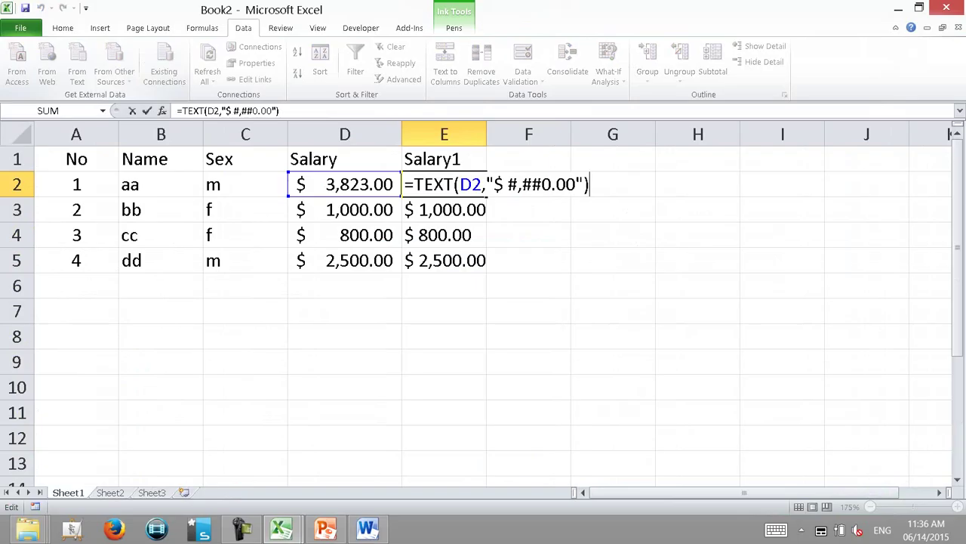
key(ctrl+Return)
click(444, 158)
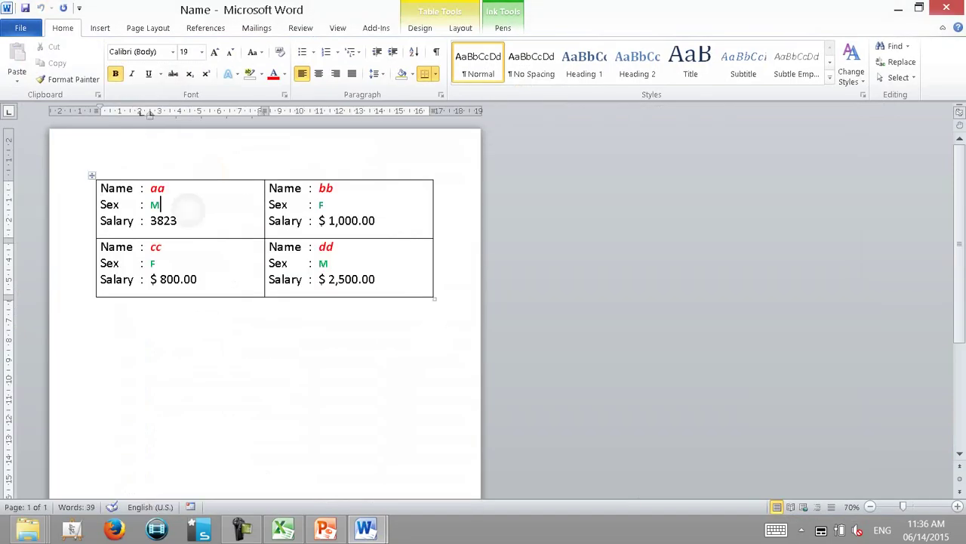
Replace the first card's 3823 with the Salary1 merge field
key(ctrl+shift+Left)
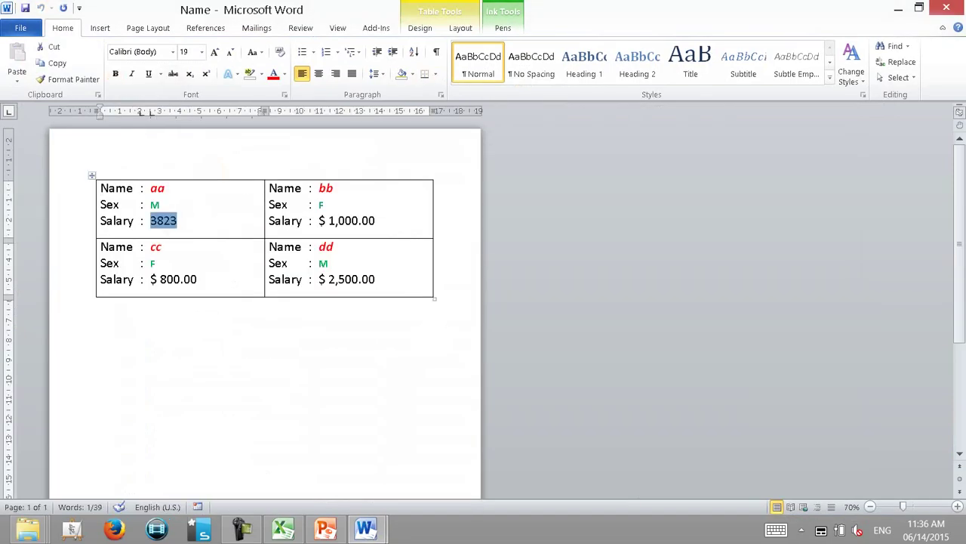
click(257, 28)
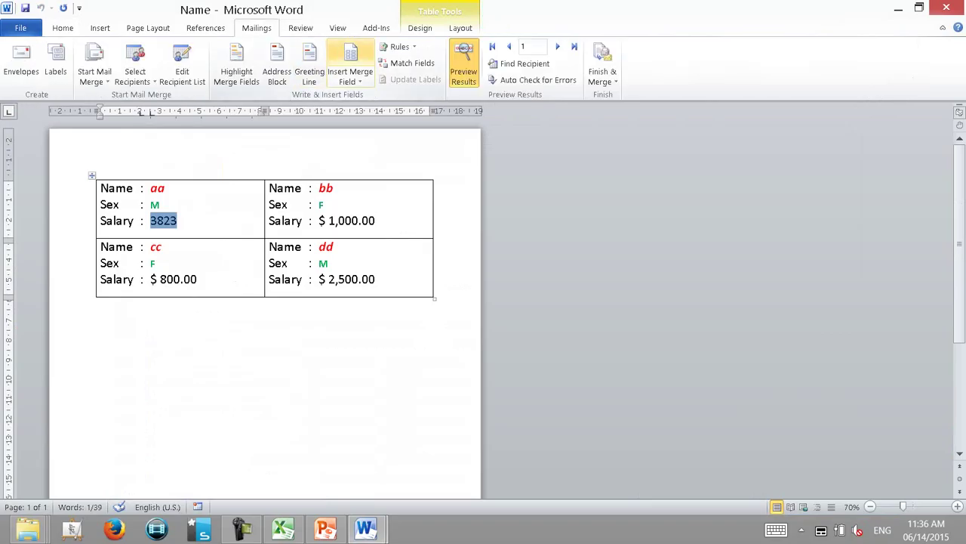
click(349, 76)
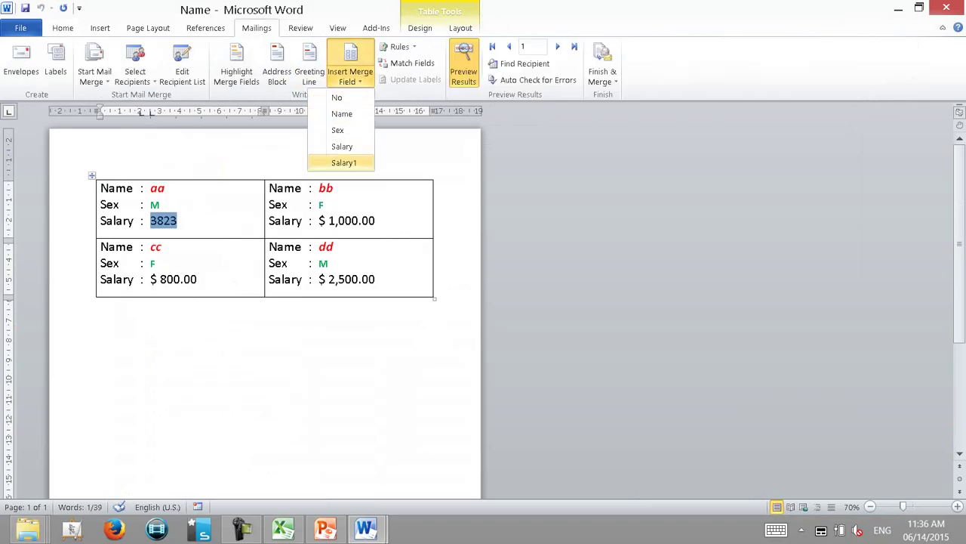
click(343, 163)
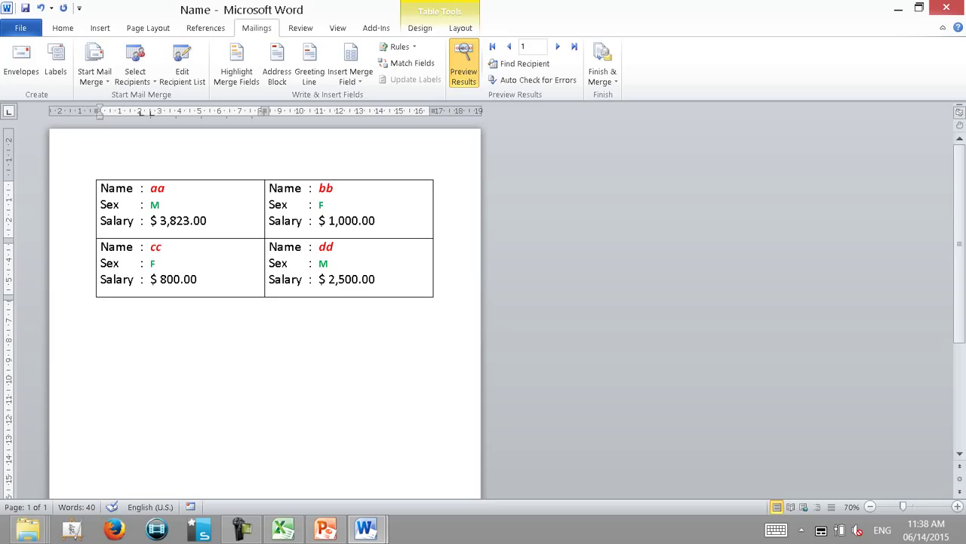
click(101, 302)
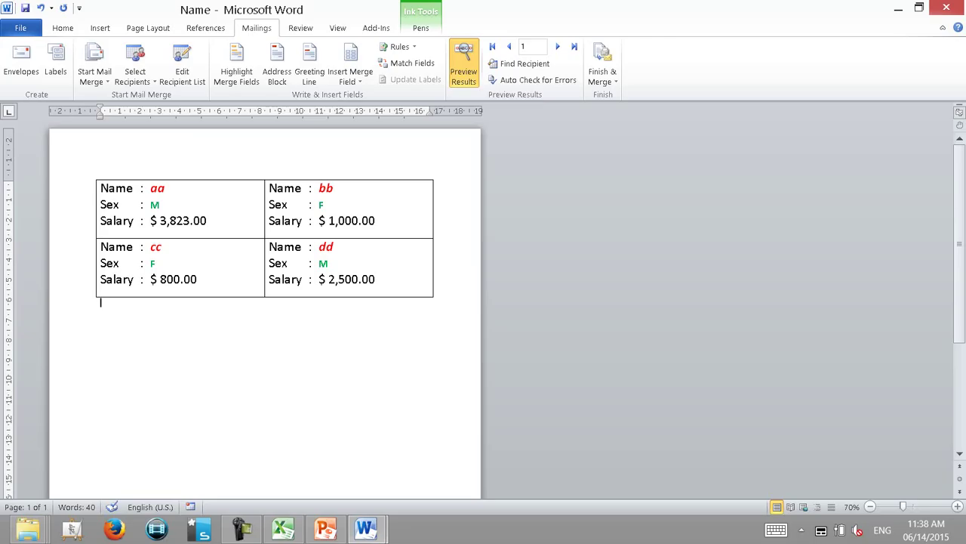
key(alt+Tab)
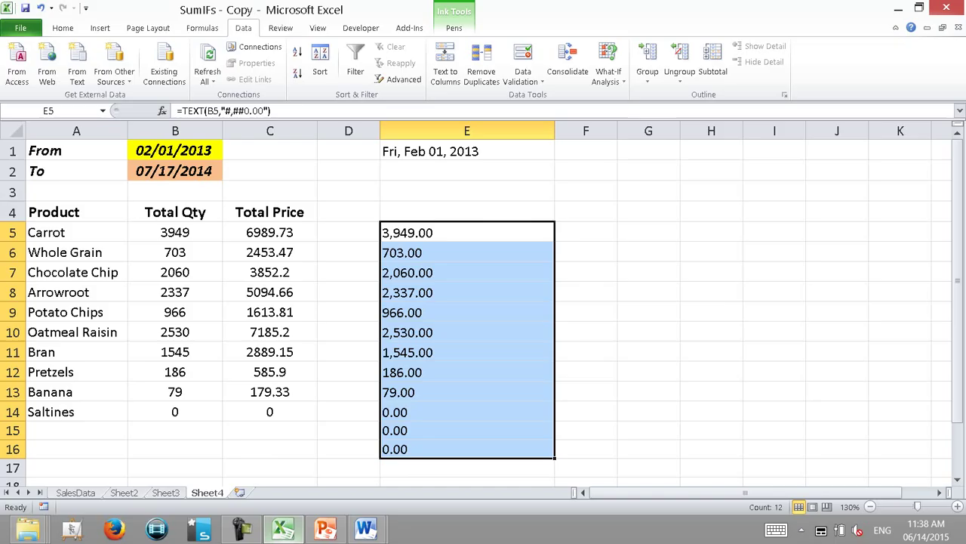
Reopen Book2 from recent files, dismissing the file-in-use warning
key(alt+f)
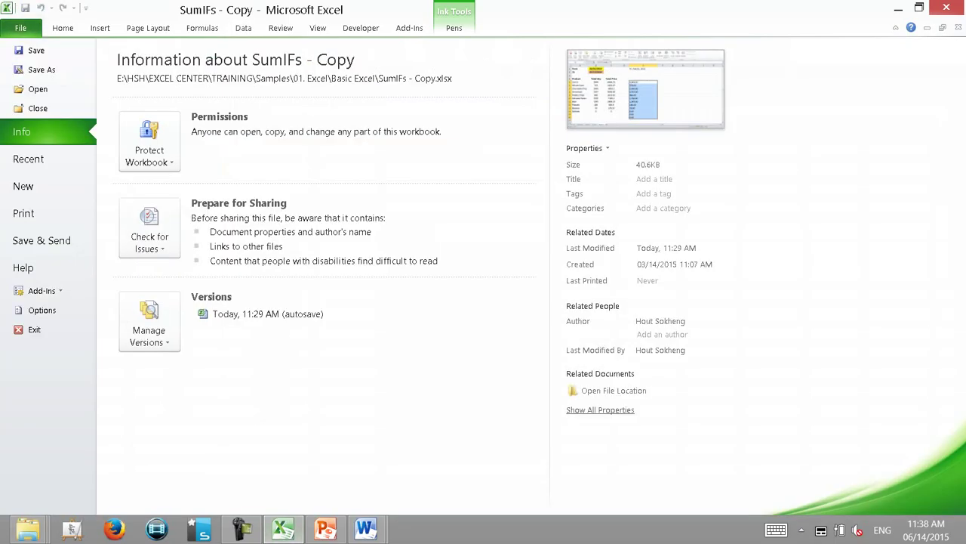
key(r)
key(1)
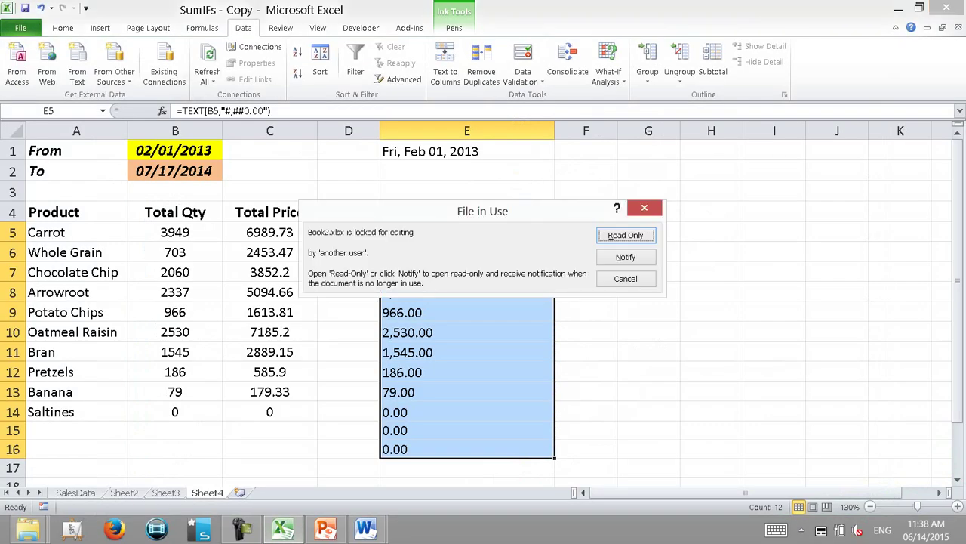
click(644, 208)
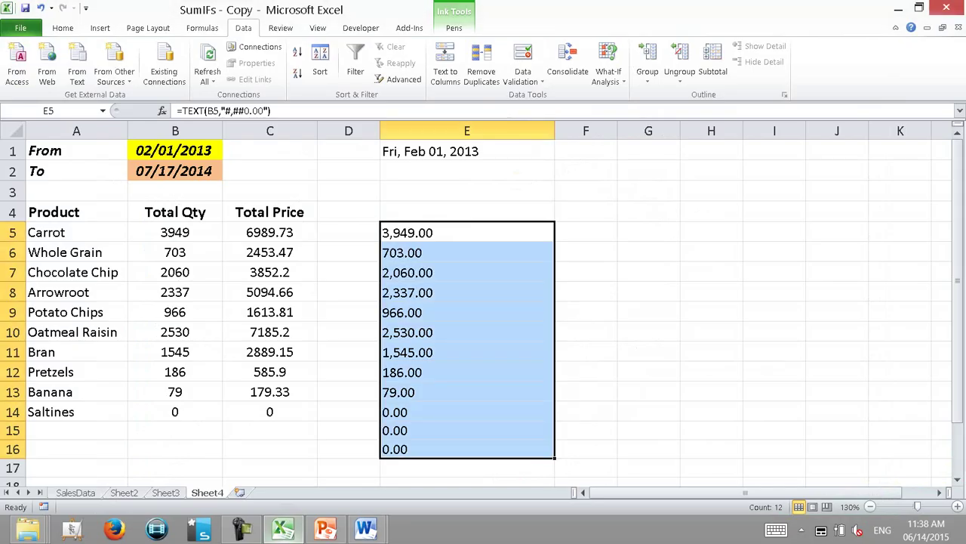
Prefix the formulas in E5 and E1 with an apostrophe so they show as text
key(ctrl+Down)
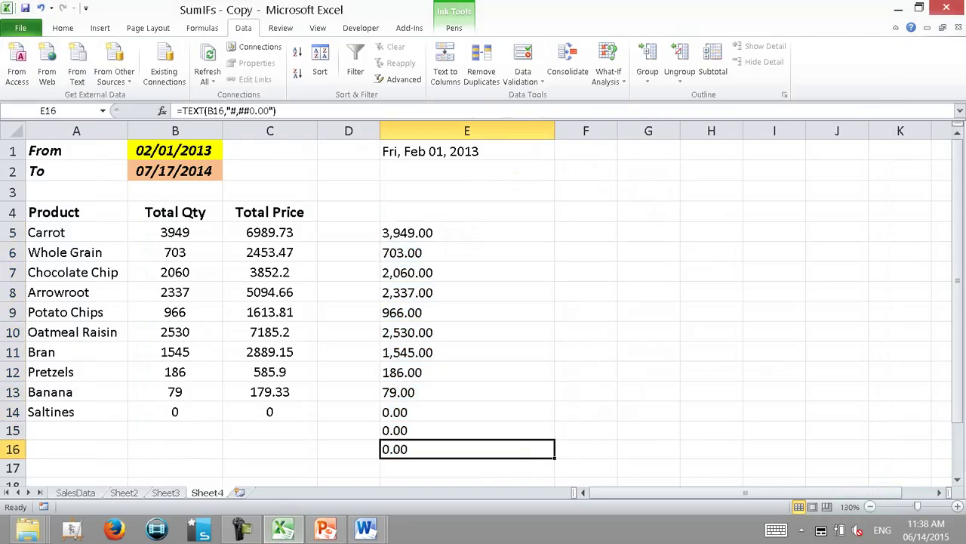
key(Up)
key(Up)
key(Up)
key(Up)
key(Up)
key(Up)
key(Down)
key(F2)
key(Home)
text(')
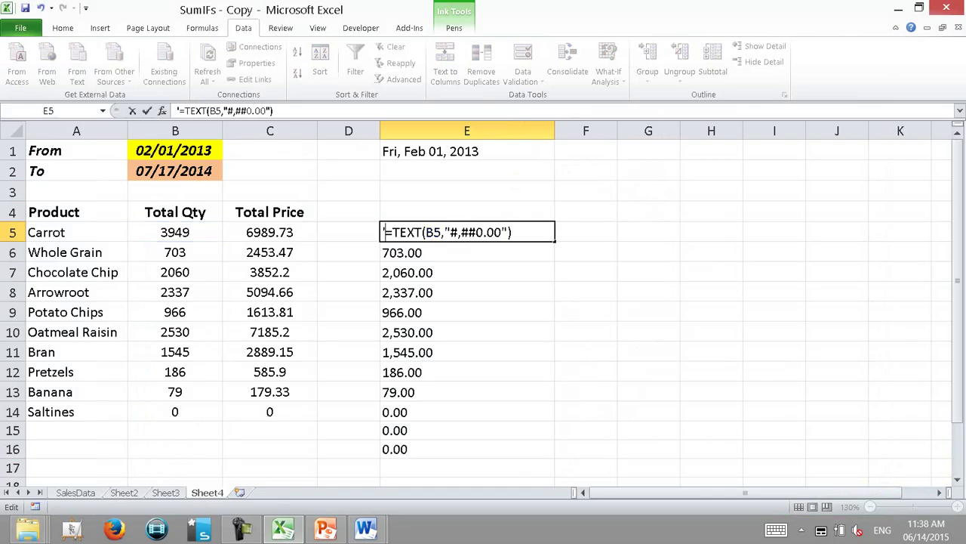
key(Return)
key(Up)
key(Up)
key(Up)
key(Up)
key(Up)
key(F2)
key(Home)
text(')
key(Return)
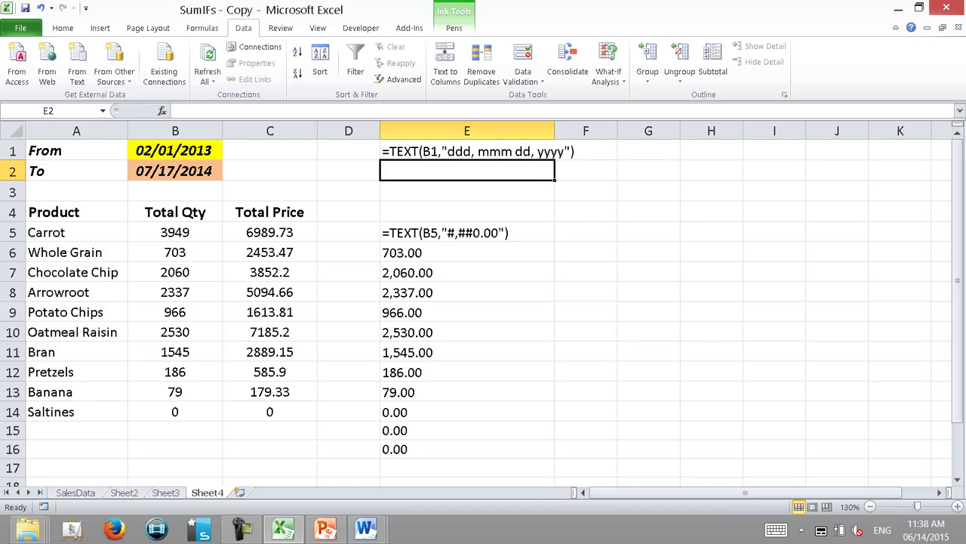
Bring the For trainees' handouts folder window forward
click(27, 528)
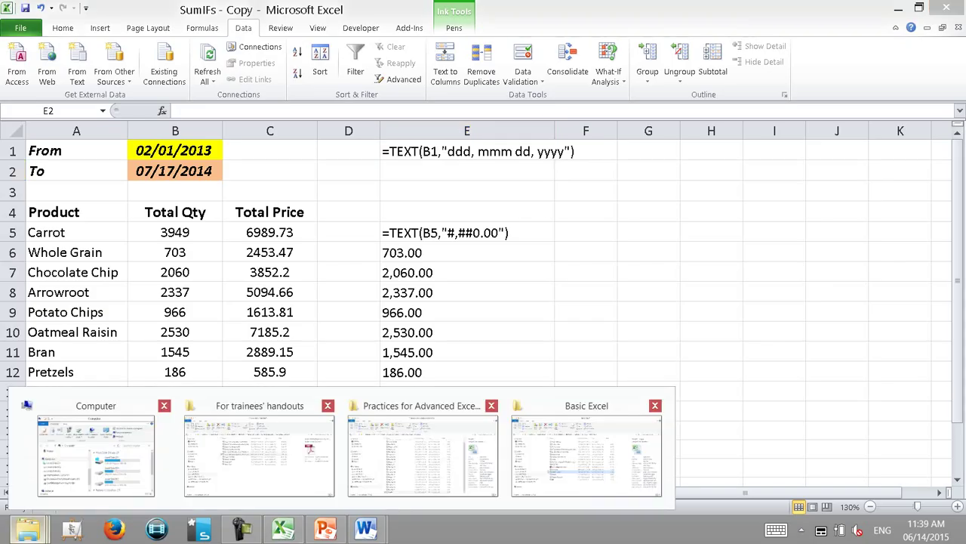
click(586, 232)
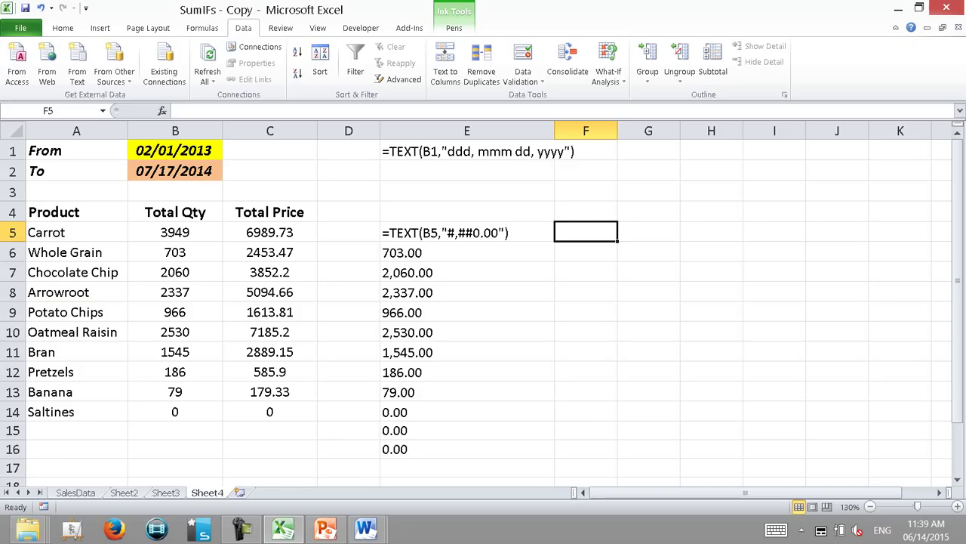
click(28, 528)
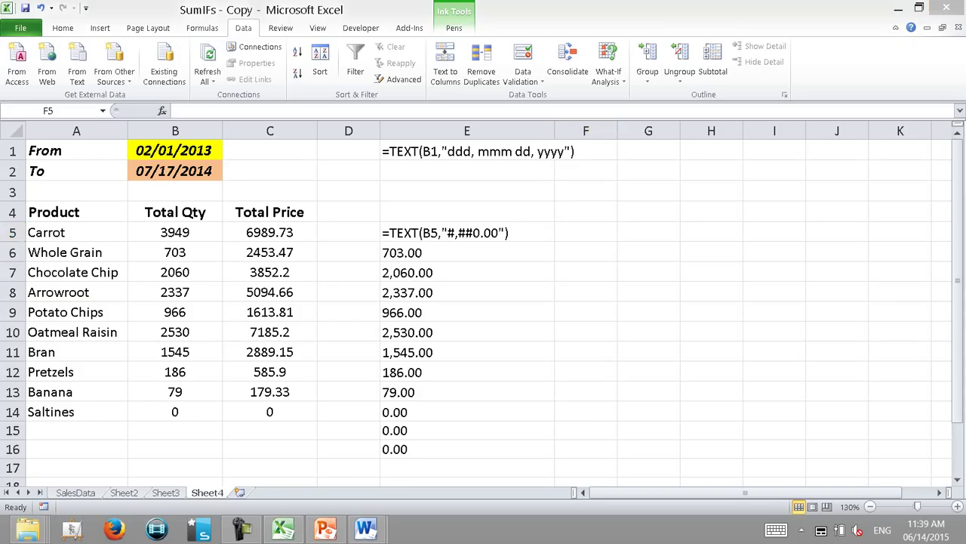
click(279, 453)
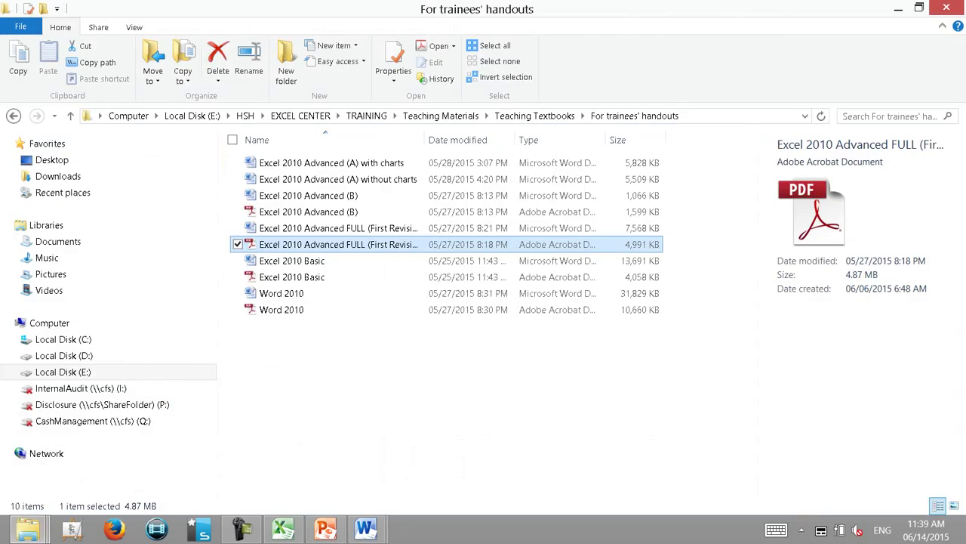
Go to Local Disk (E:) > HSH > Databases (PPWSA) > Tax Declaration System and open 01-Salary Tax
click(192, 115)
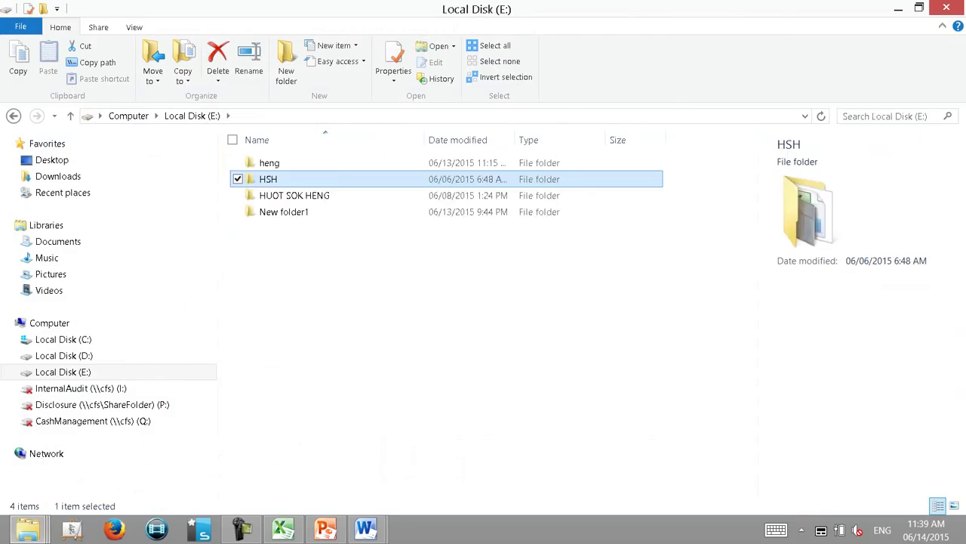
double_click(268, 179)
double_click(287, 162)
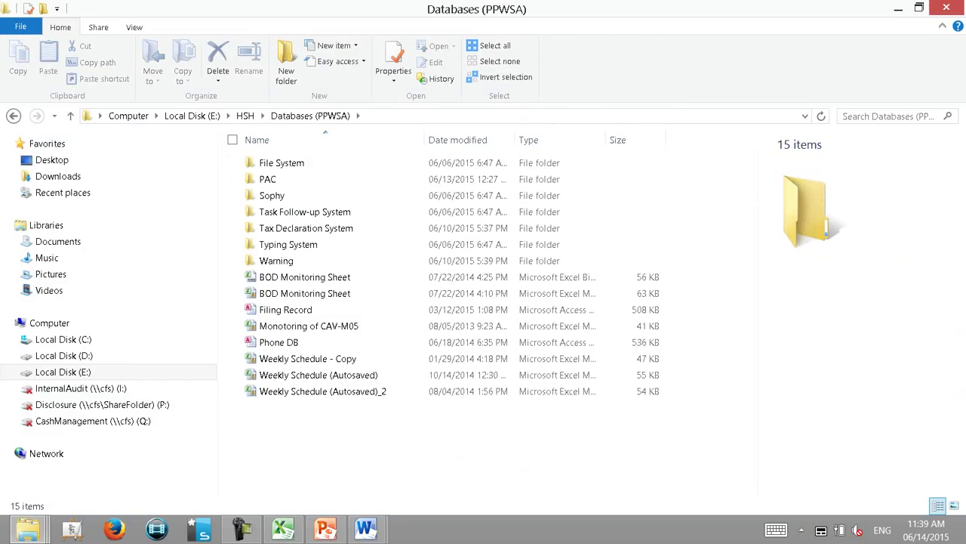
click(277, 261)
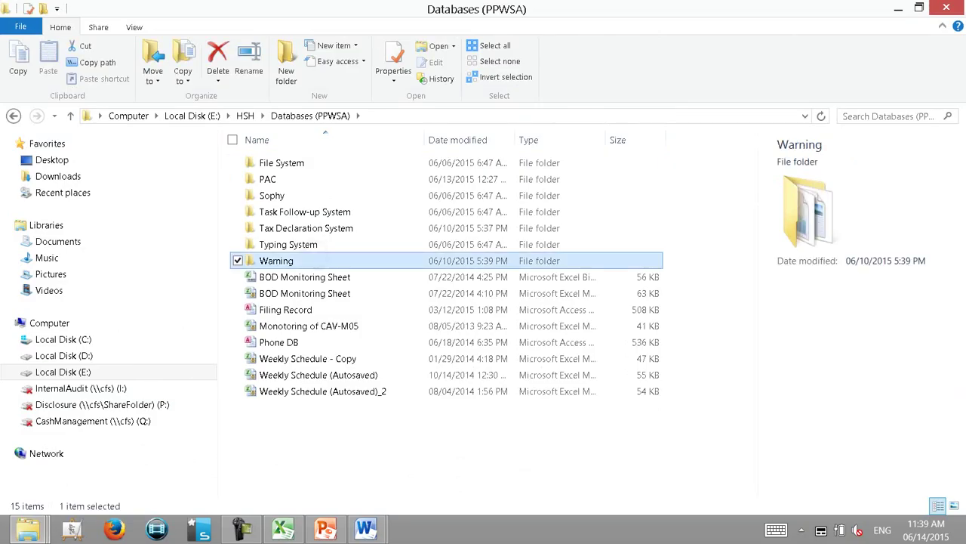
click(267, 179)
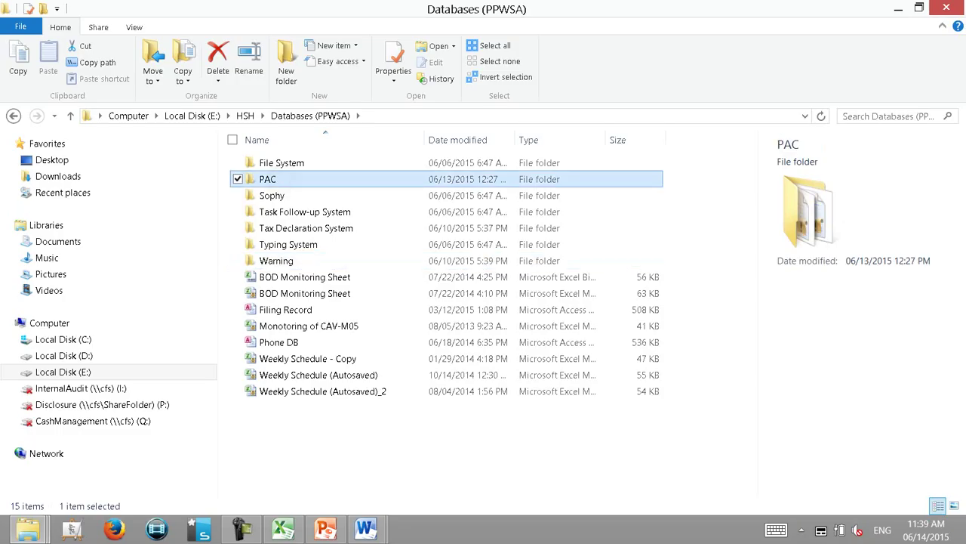
key(Up)
key(Down)
key(Down)
key(Down)
key(Down)
key(Return)
key(Down)
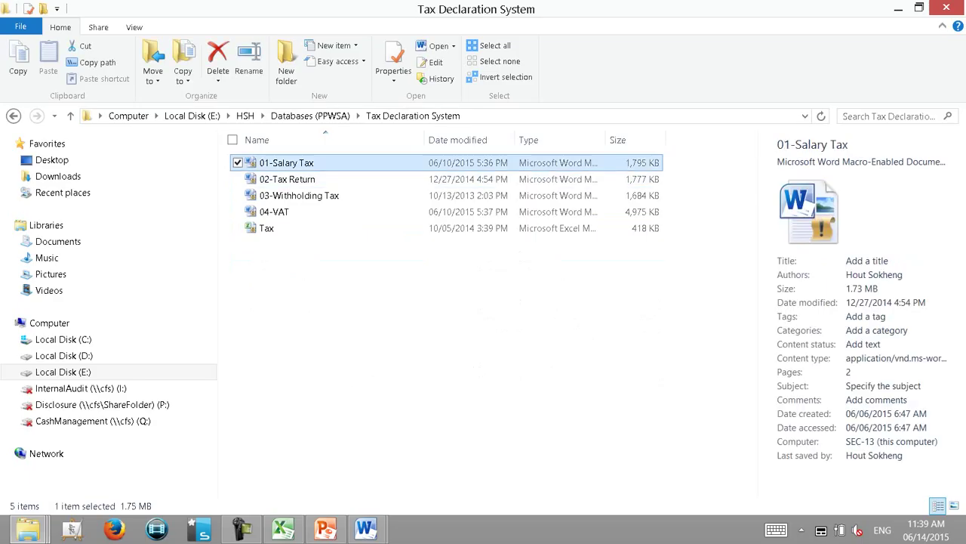
key(Return)
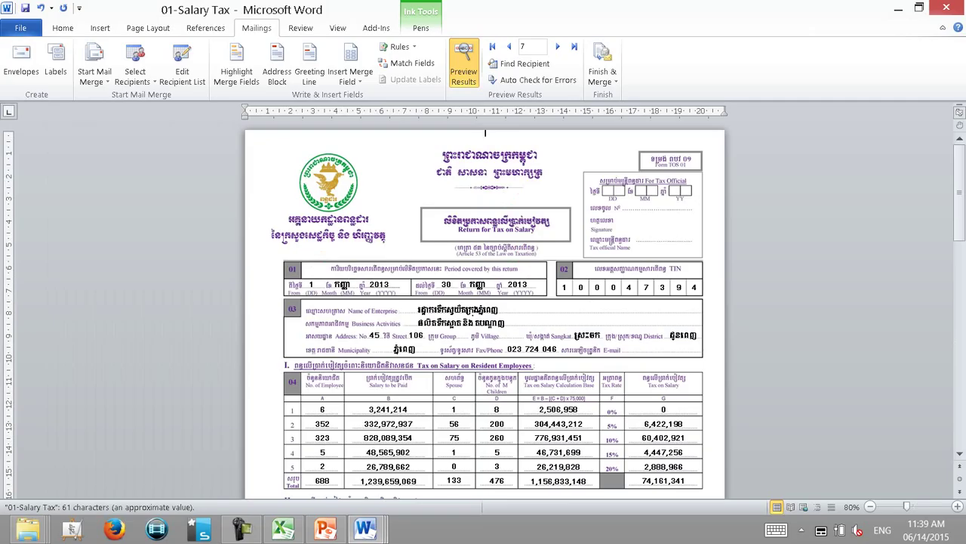
Preview the 01-Salary Tax form back through records 6 to 4, then close it
click(558, 410)
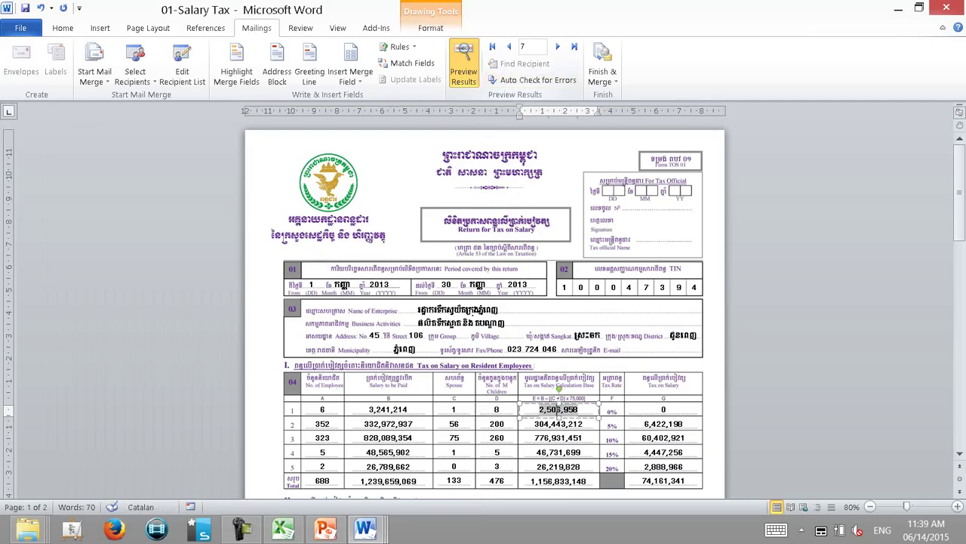
click(557, 47)
click(508, 47)
click(509, 46)
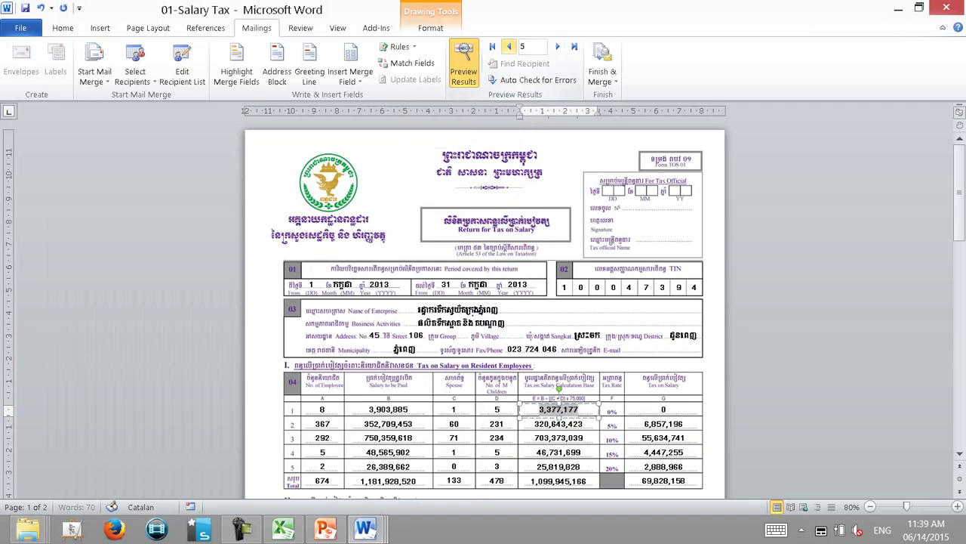
click(509, 47)
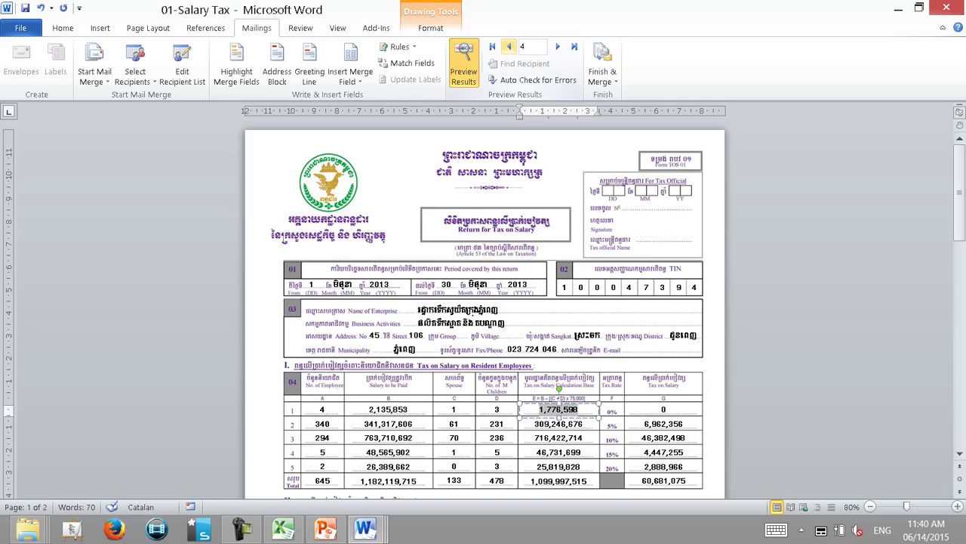
mouse_move(508, 46)
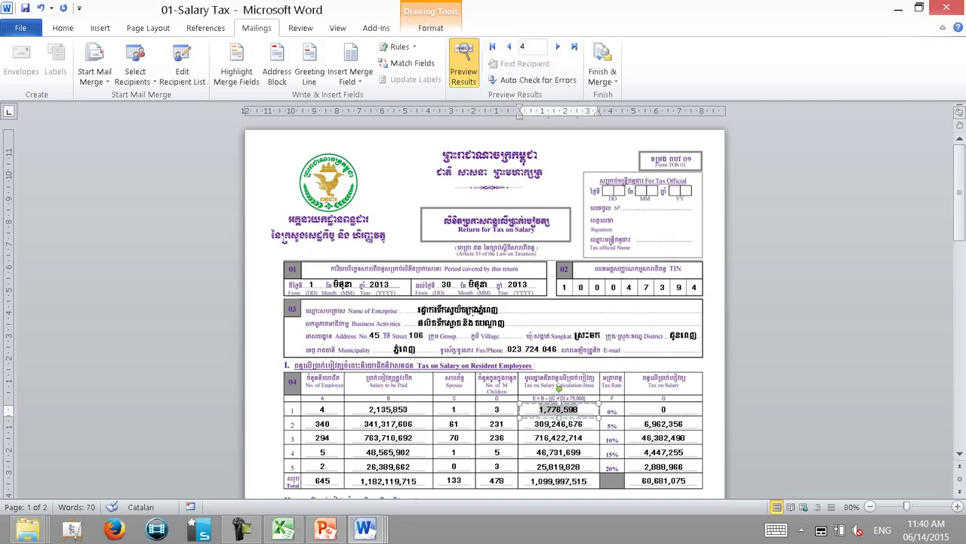
click(946, 7)
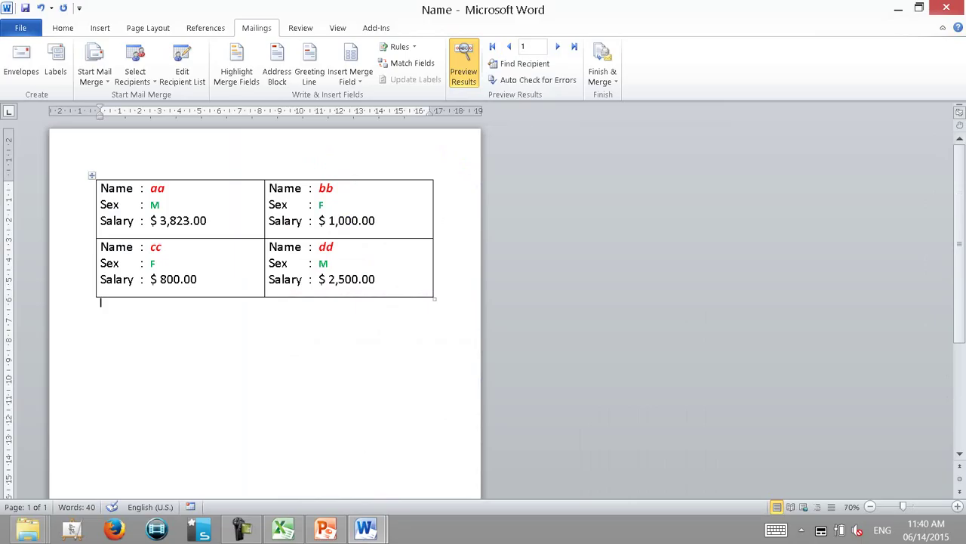
click(283, 529)
right_click(283, 528)
key(Escape)
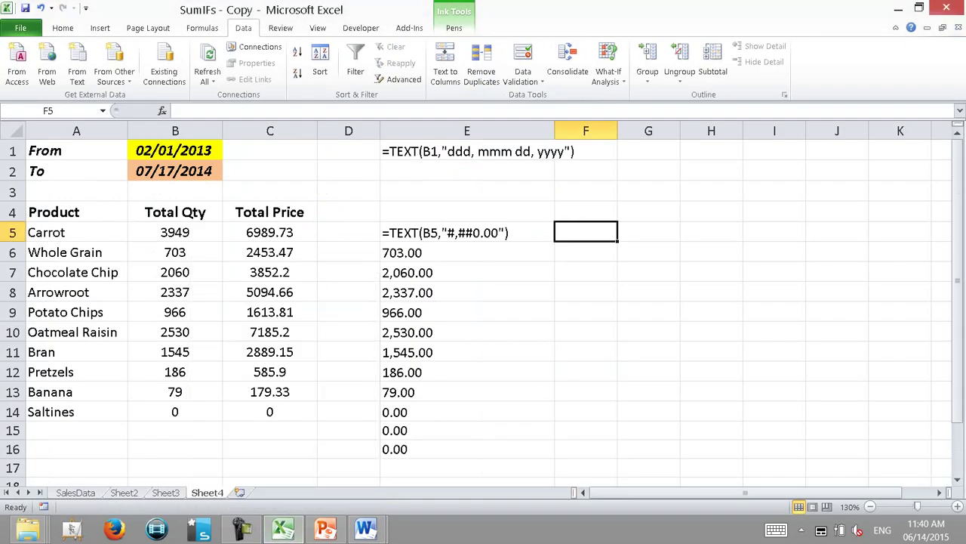
Inspect the TEXT formula in E6 of Sheet4 and leave it unchanged
click(467, 252)
click(553, 153)
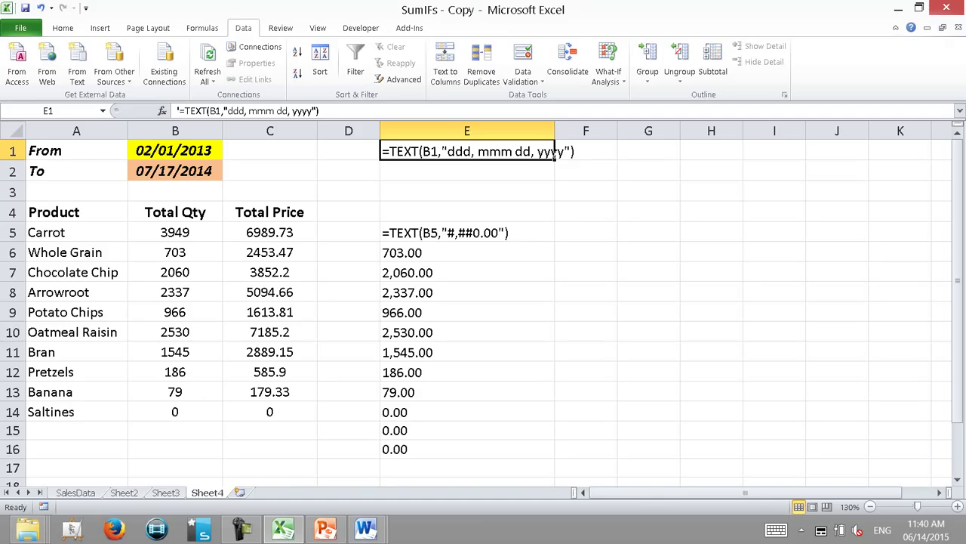
key(Down)
key(Down)
key(Down)
key(Down)
key(Down)
key(F2)
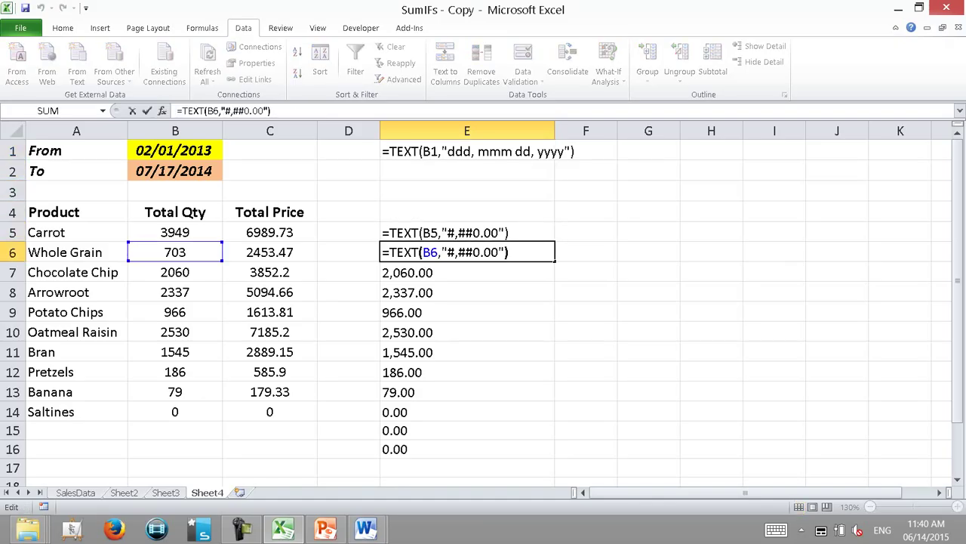
key(Escape)
key(Left)
key(Right)
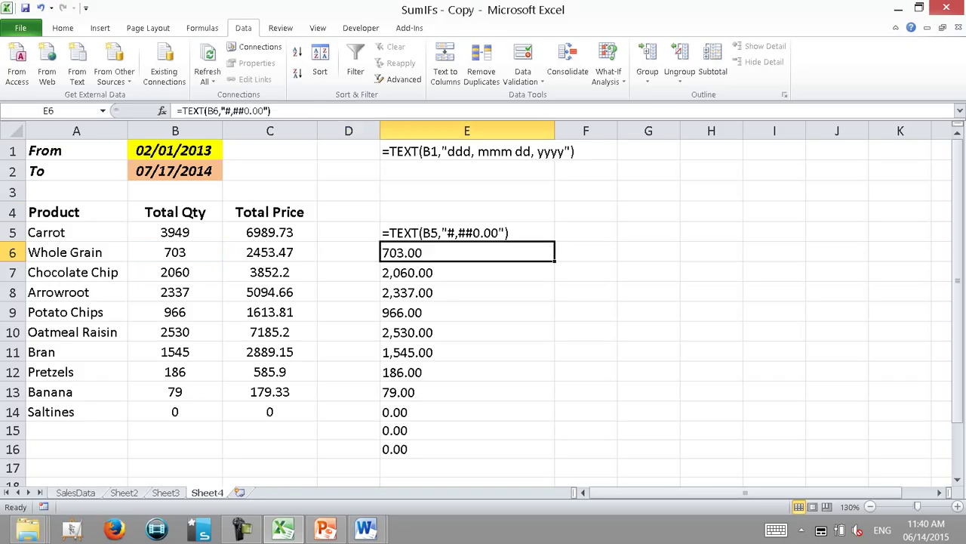
Move up to E1 and open its date formula =TEXT(B1,"ddd, mmm dd, yyyy") for editing
key(Up)
key(Up)
key(Down)
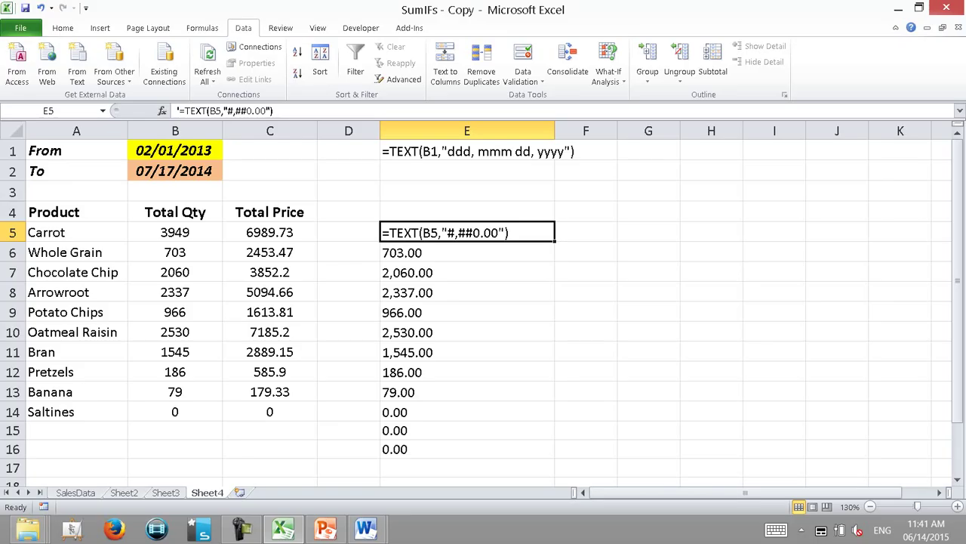
key(Up)
key(Up)
key(Up)
key(Up)
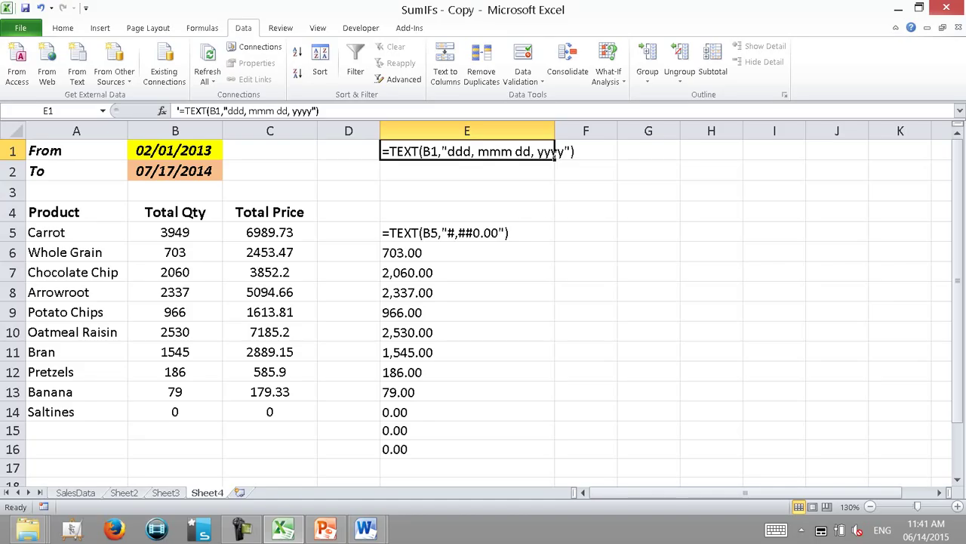
key(F2)
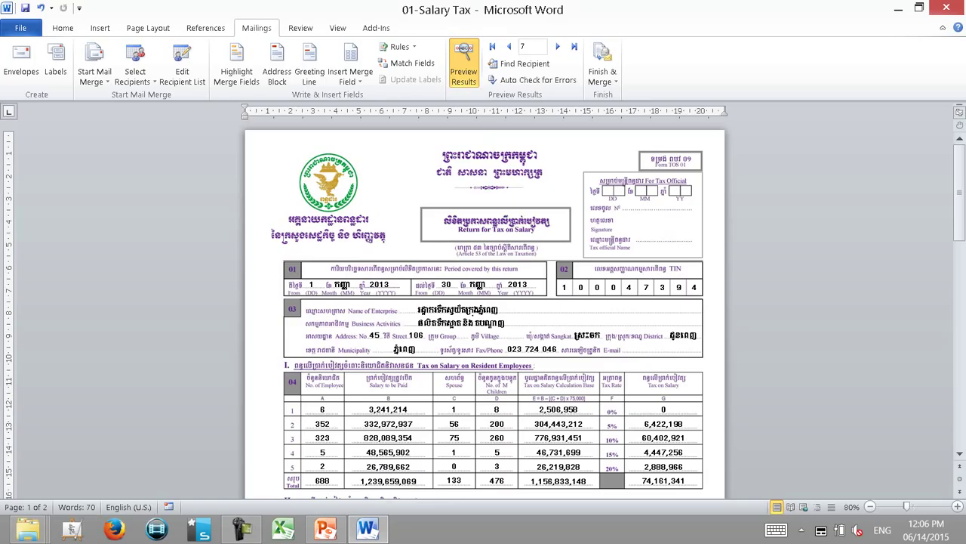
Close the salary-tax document and relaunch Word with WINWORD from the Run box
key(alt+F4)
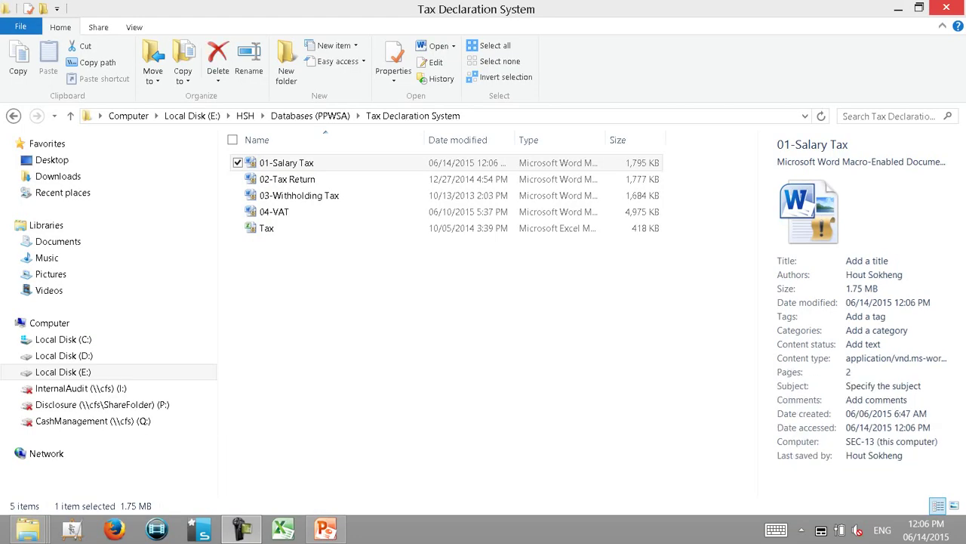
key(super+r)
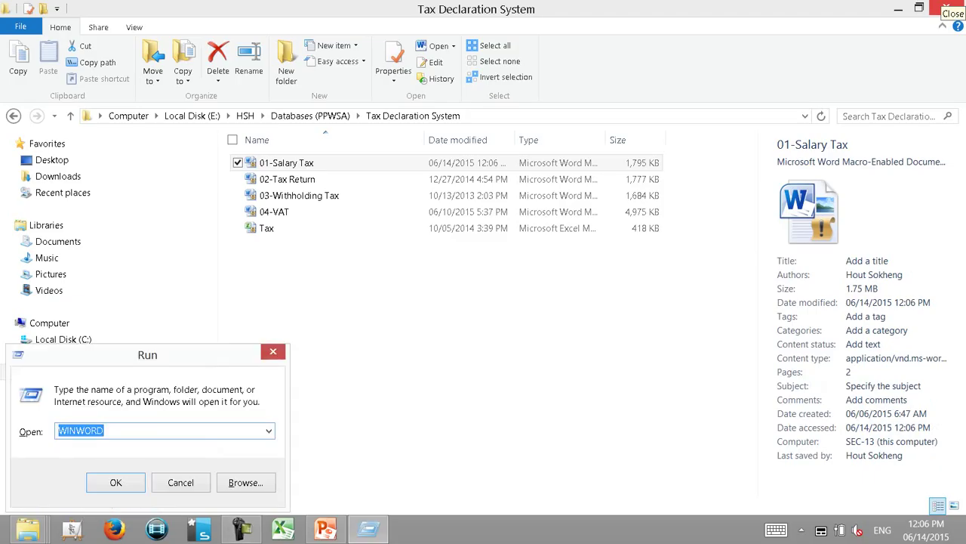
key(Return)
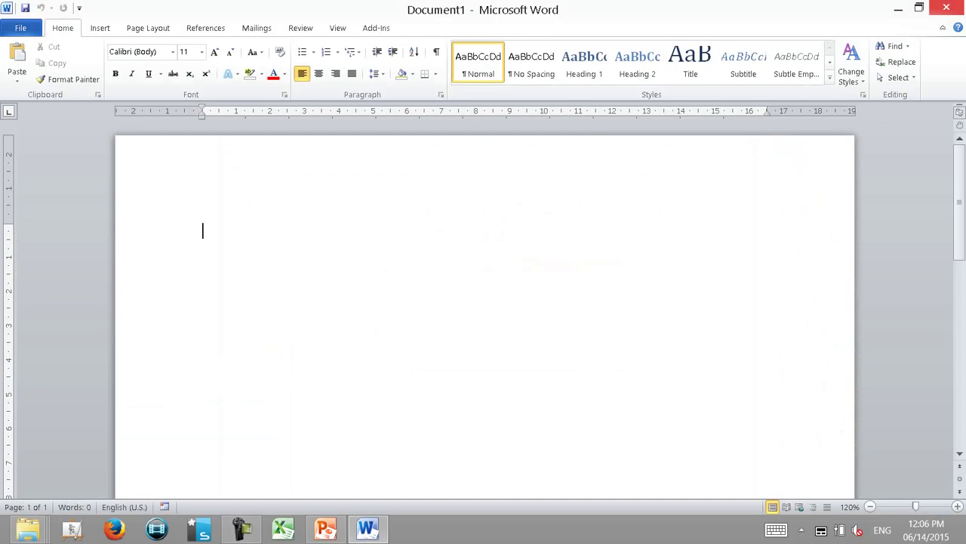
Open CSR Report for Quarter 1, 2015 (KH) from the Recent Documents list
key(alt+f)
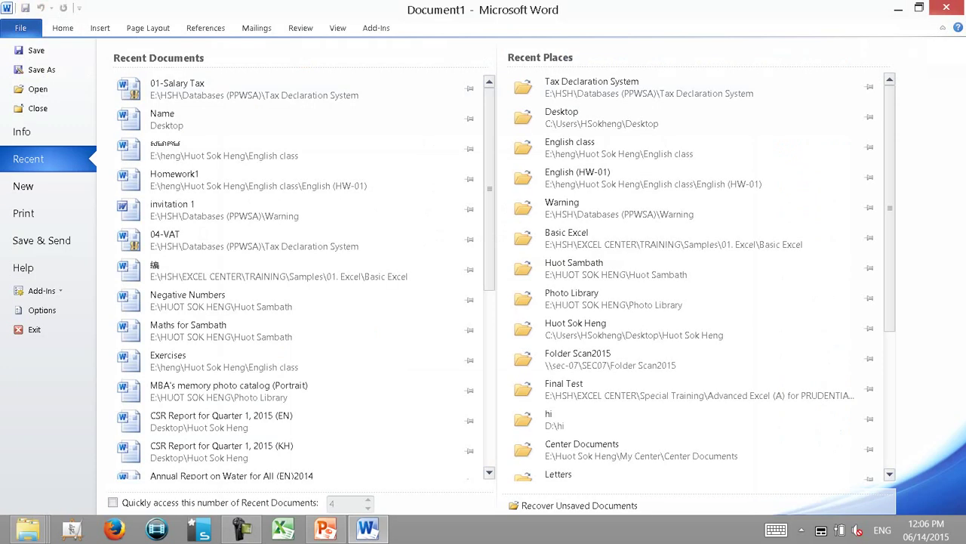
scroll(306, 277, down, 2)
scroll(306, 277, down, 2)
scroll(306, 277, down, 1)
scroll(305, 277, down, 1)
scroll(294, 277, down, 1)
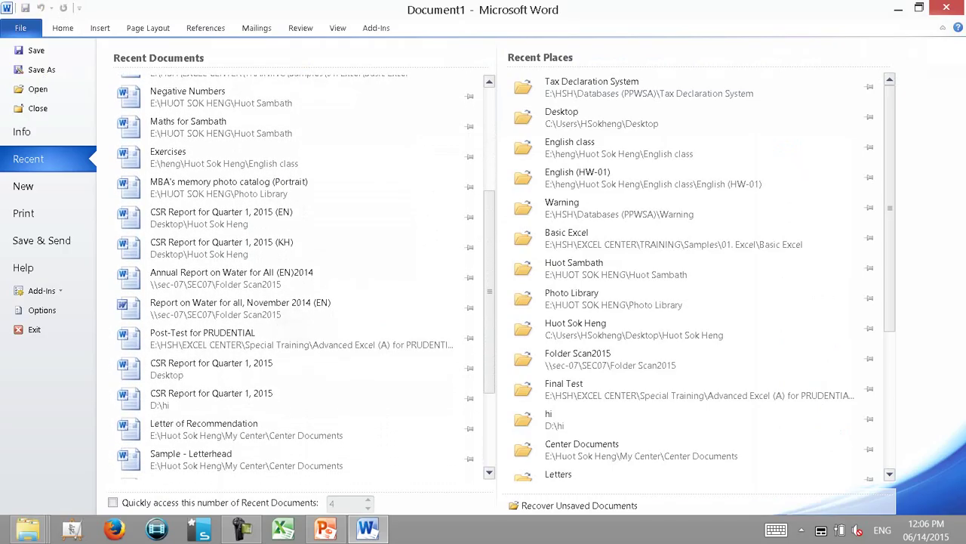
click(218, 246)
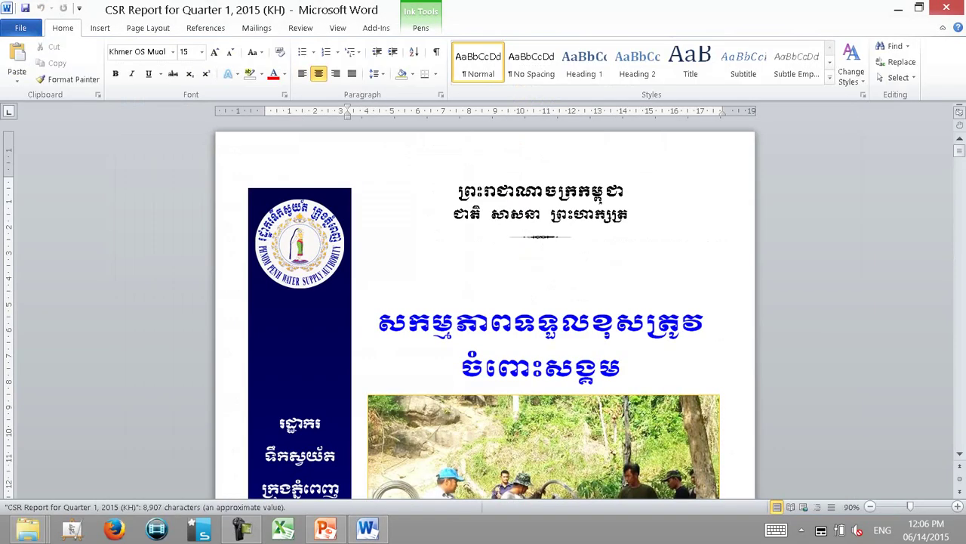
Select the lower-left photo and save the report as a PDF to the Desktop
key(Page_Down)
click(454, 342)
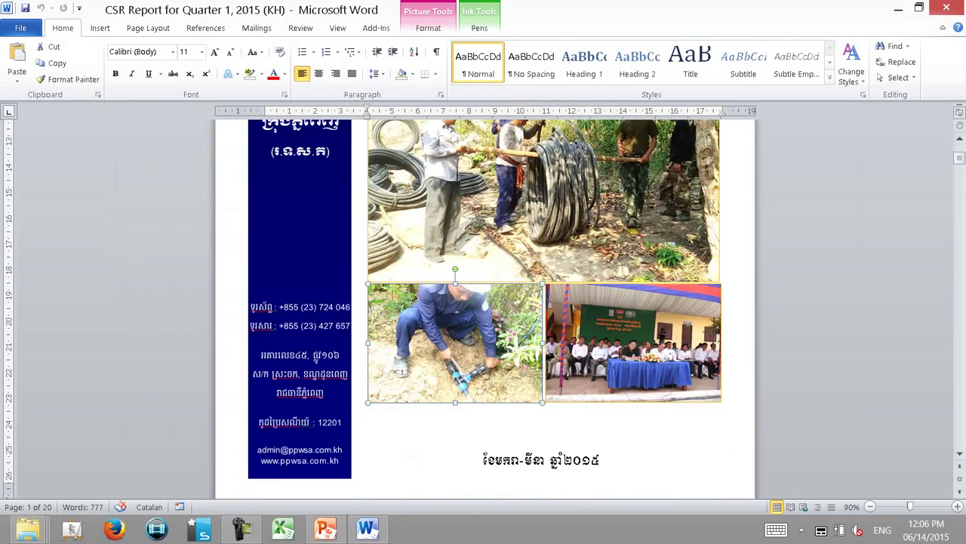
key(F12)
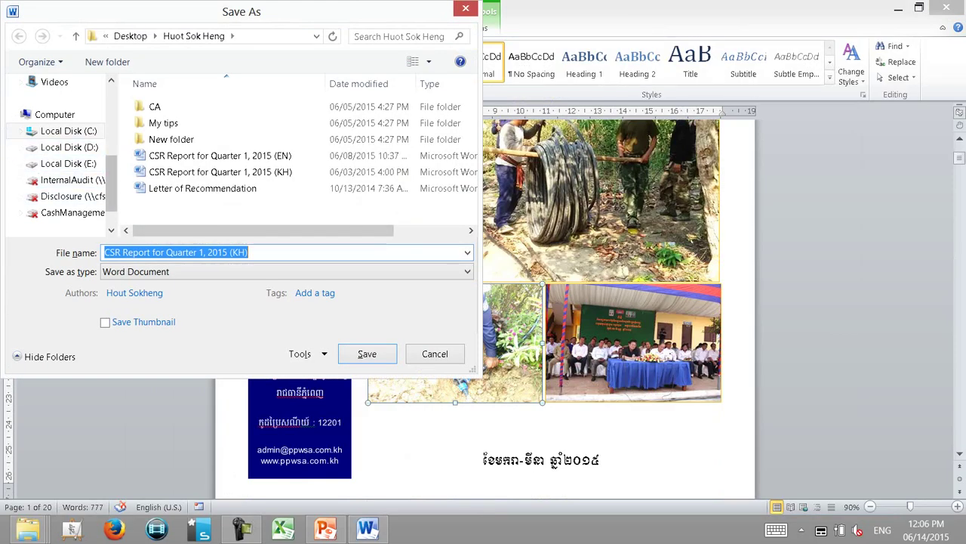
scroll(60, 151, up, 3)
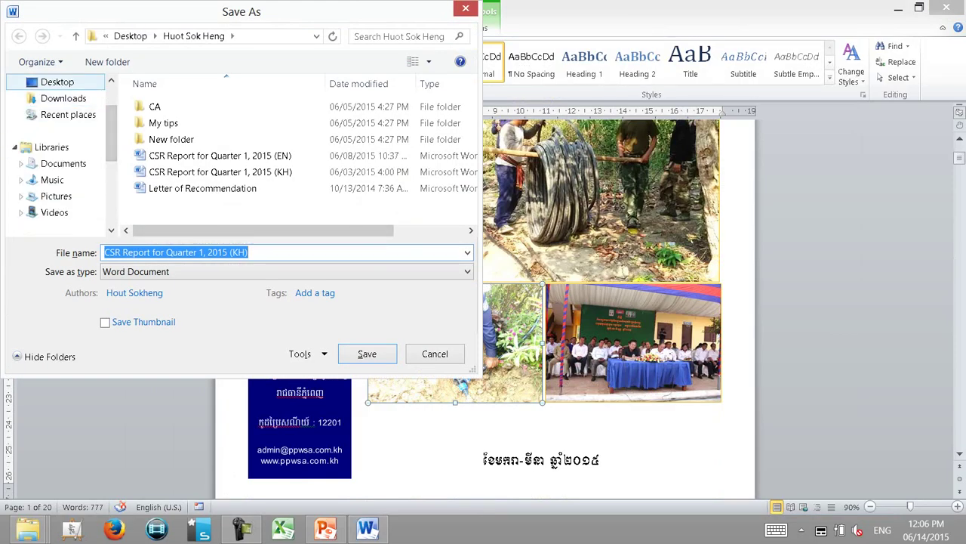
click(57, 82)
click(287, 271)
key(Up)
key(Return)
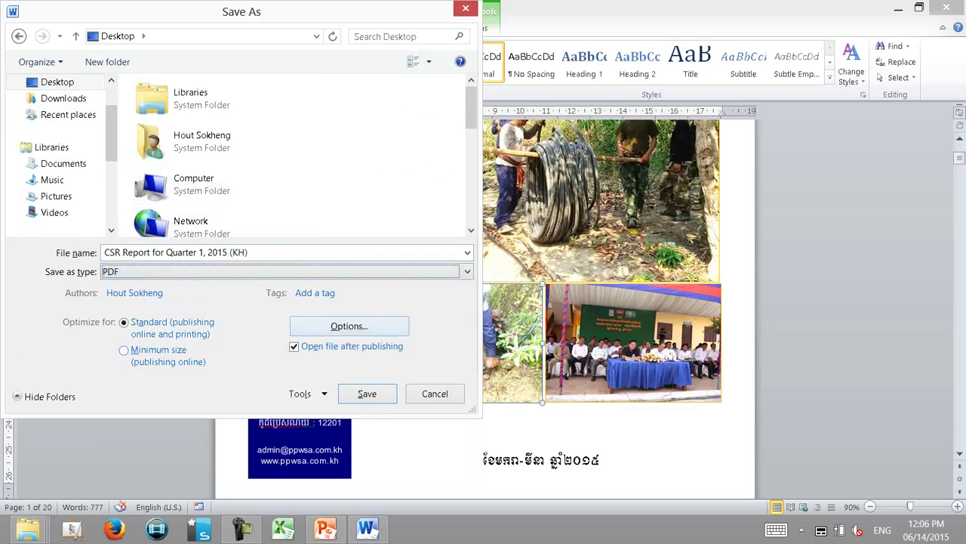
Limit the PDF export to the current page only and publish it
click(349, 326)
click(152, 134)
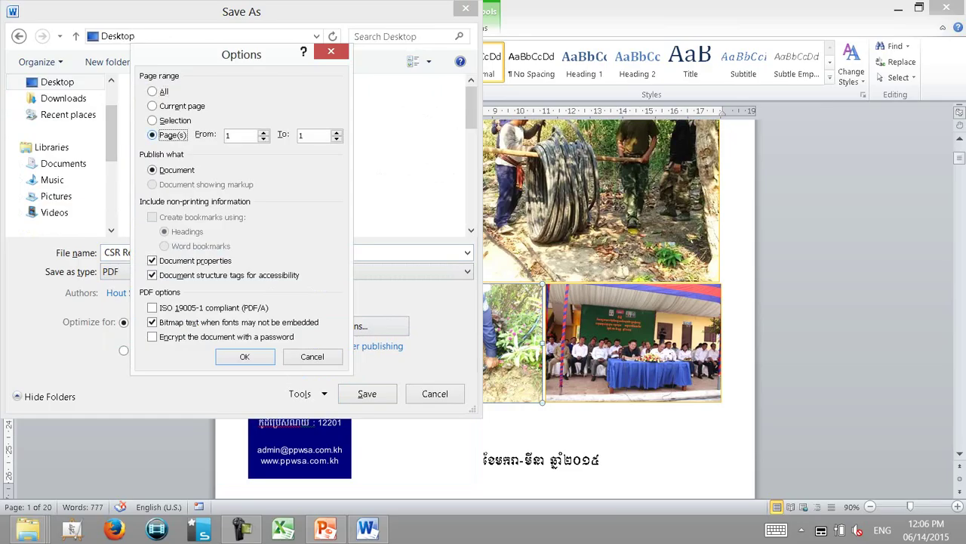
click(152, 105)
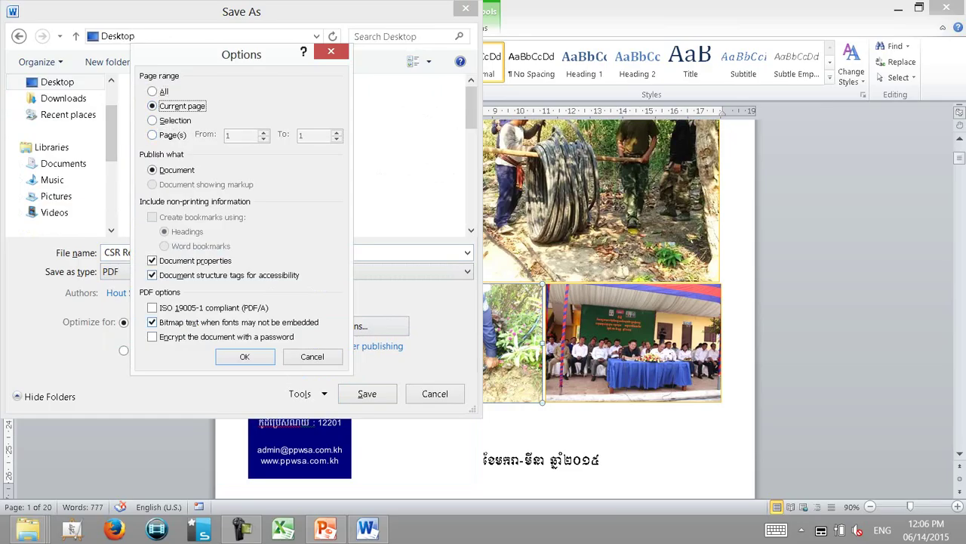
click(245, 356)
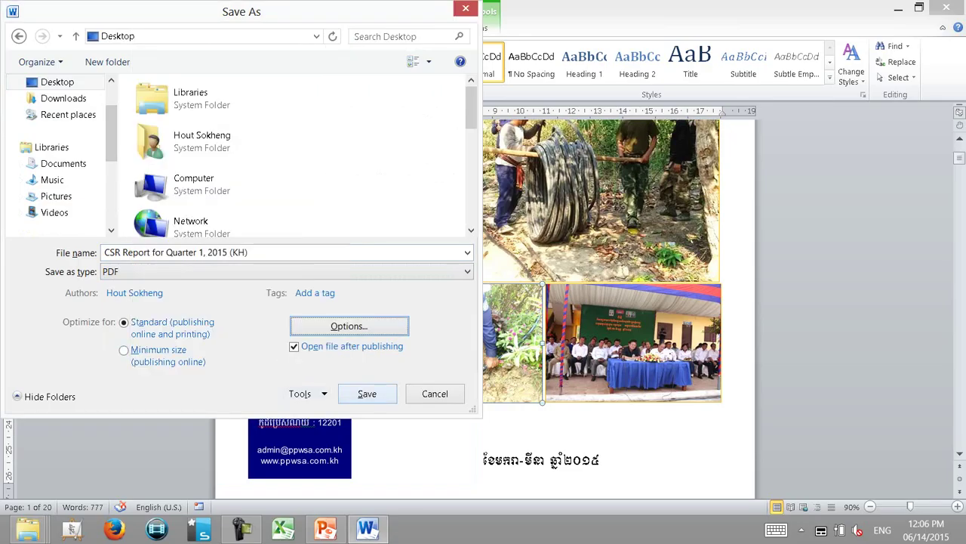
click(367, 393)
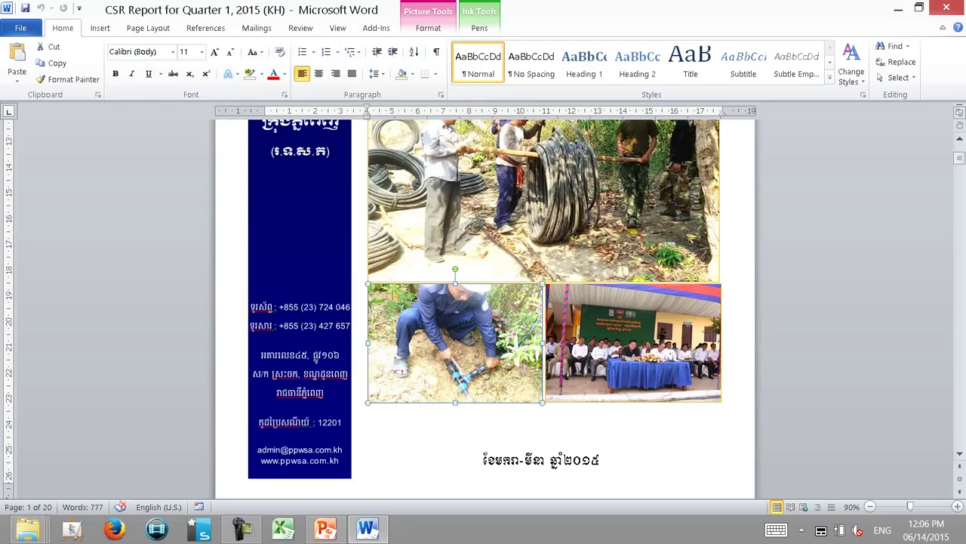
Show the desktop and open CSR Report for Quarter 1, 2015 (KH).pdf in Acrobat
key(super+d)
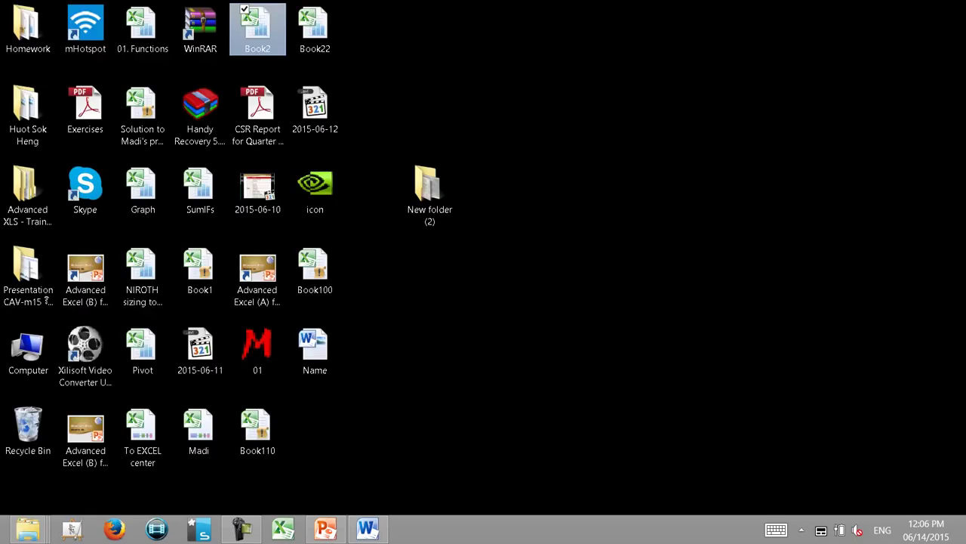
key(super+d)
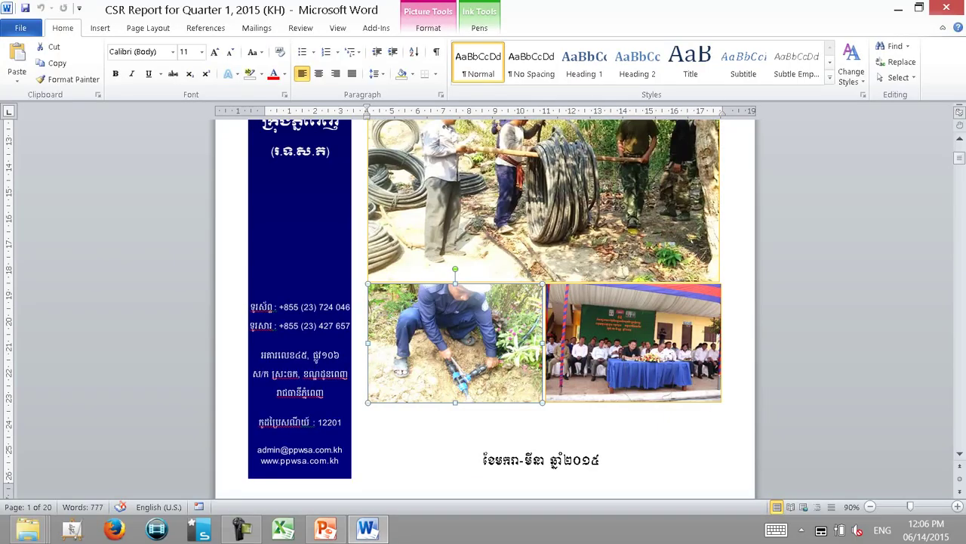
key(super+d)
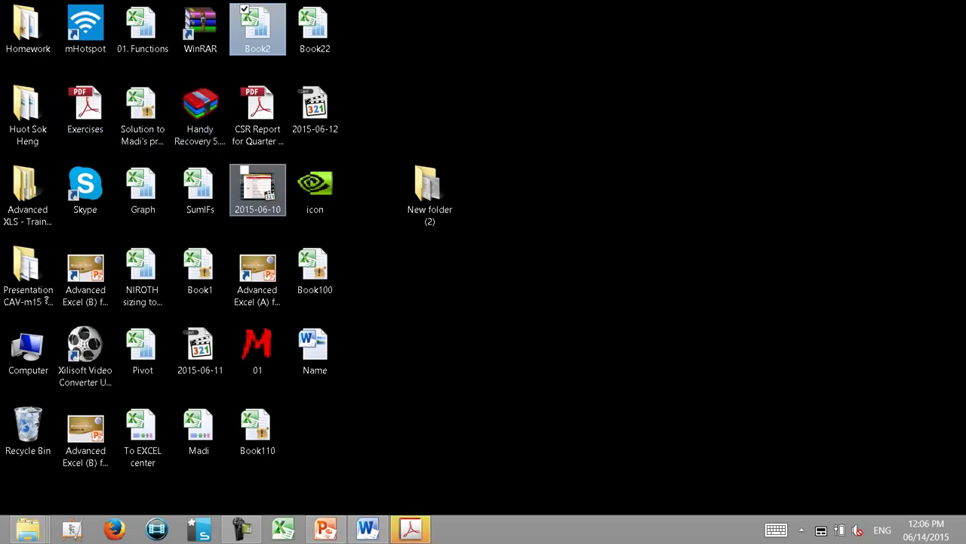
click(257, 117)
double_click(257, 117)
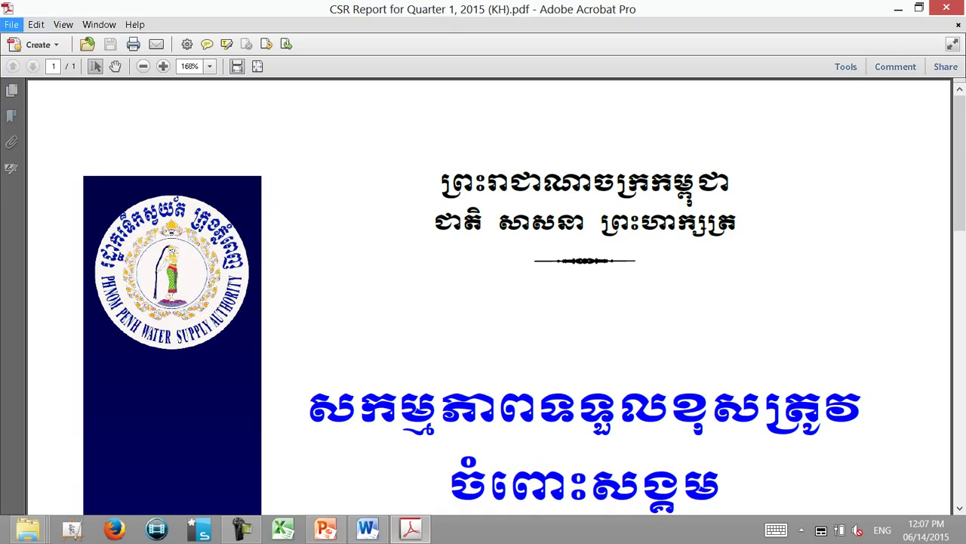
Save the PDF page as a 600 pixels/inch JPEG image on the Desktop
click(11, 25)
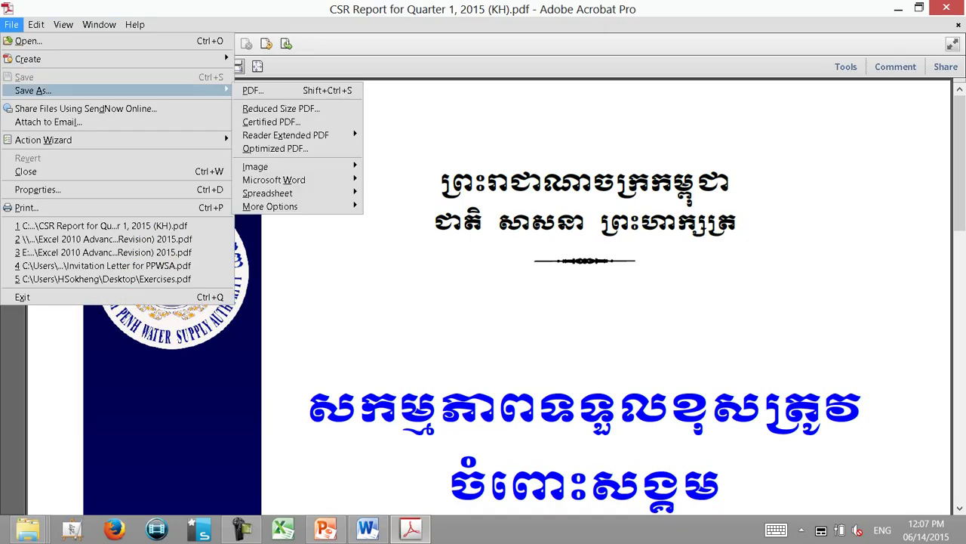
mouse_move(256, 166)
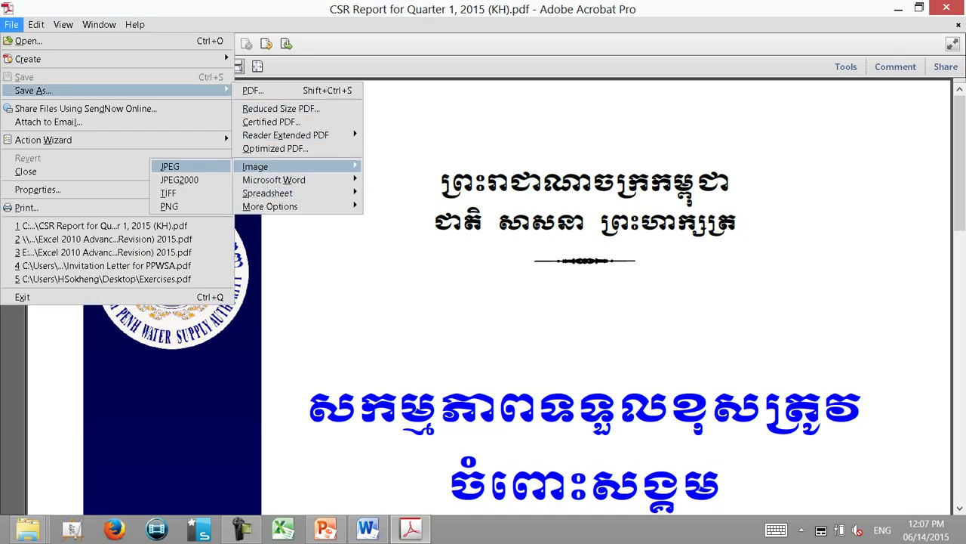
click(170, 166)
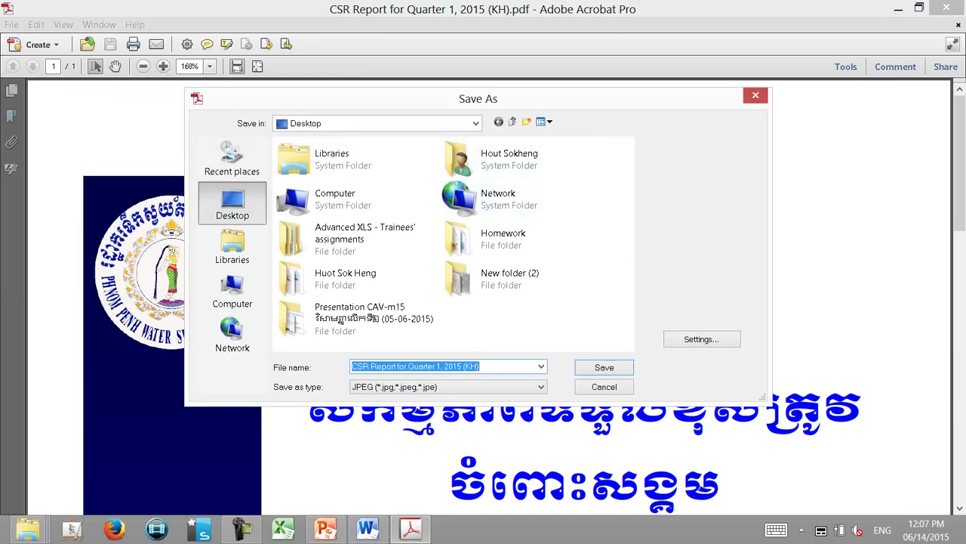
click(701, 339)
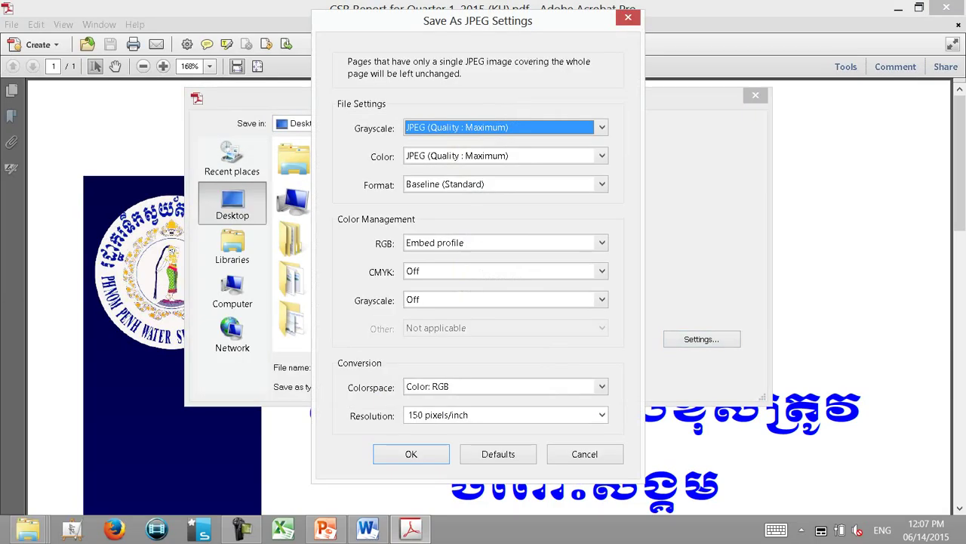
click(602, 415)
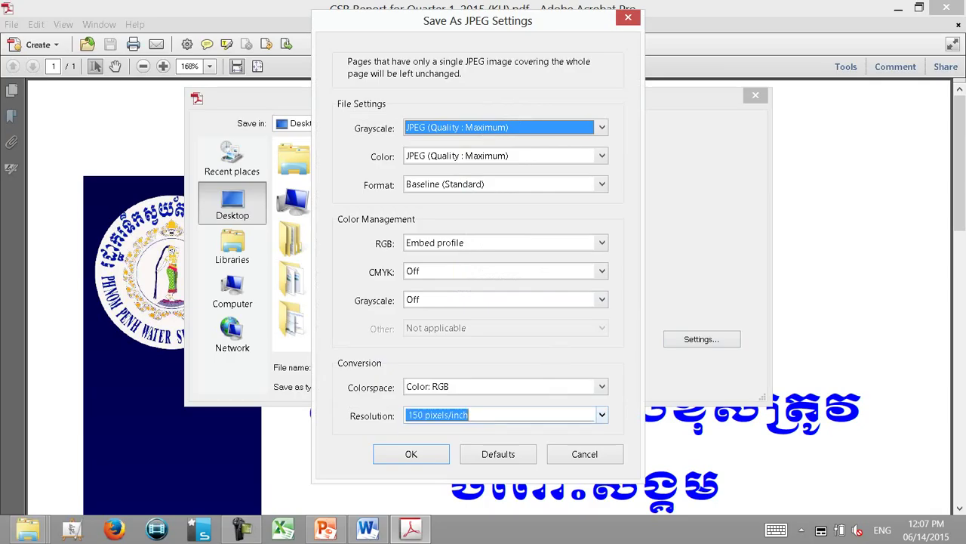
key(Down)
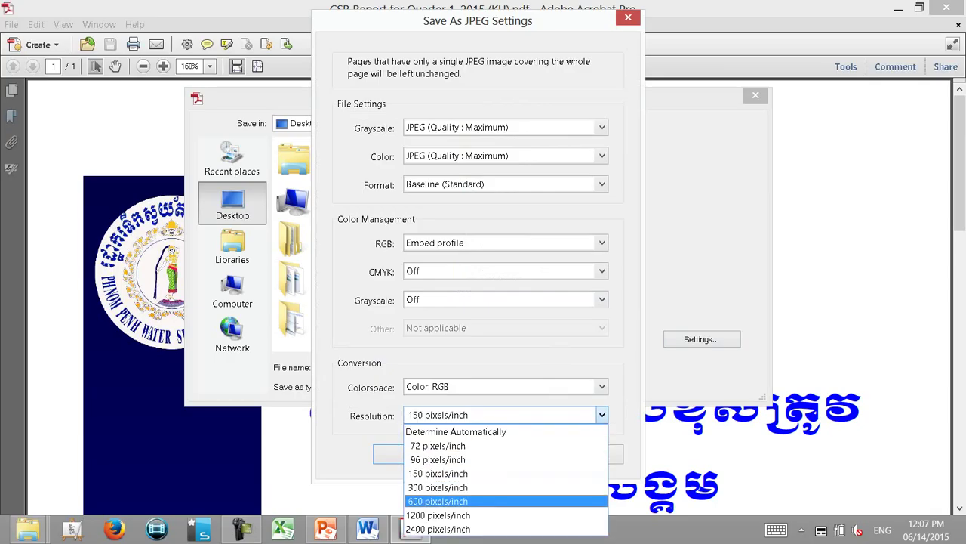
key(Return)
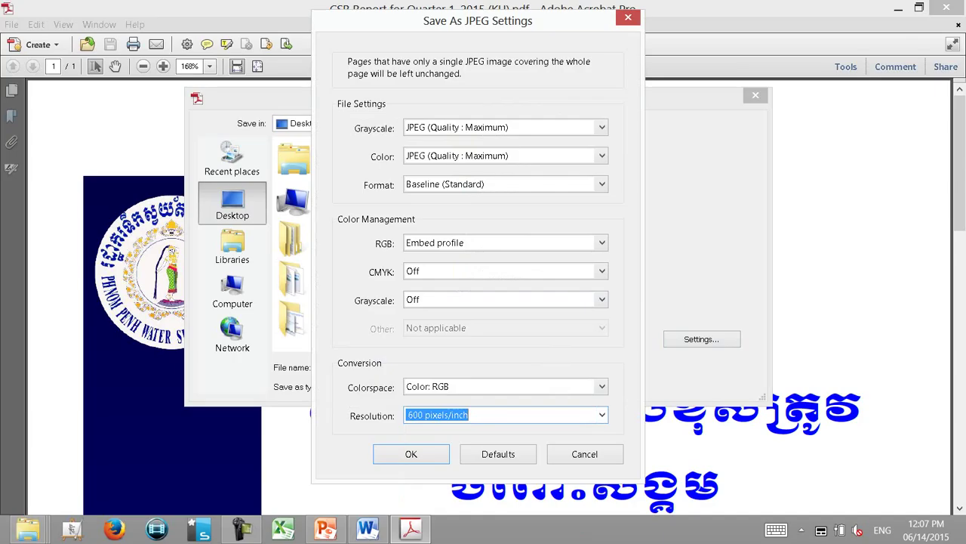
click(411, 454)
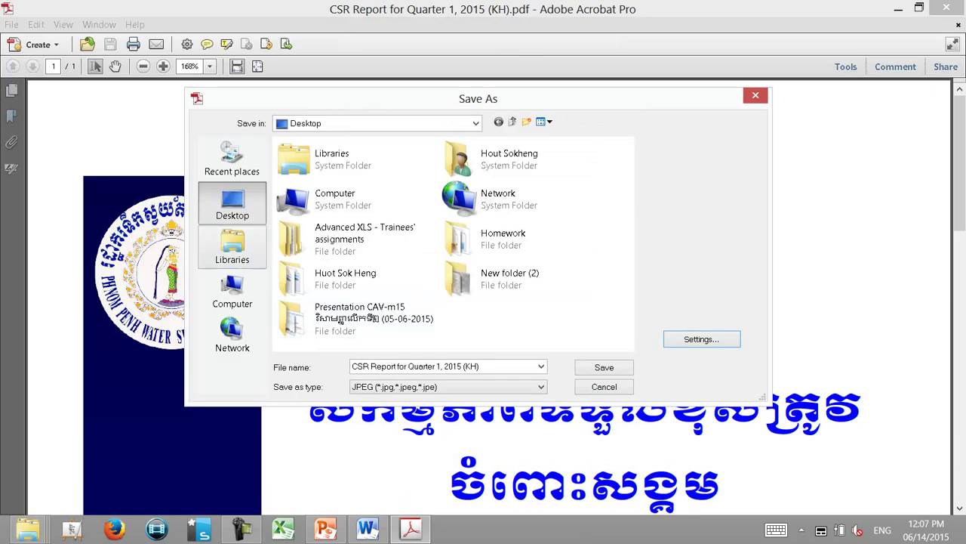
click(604, 367)
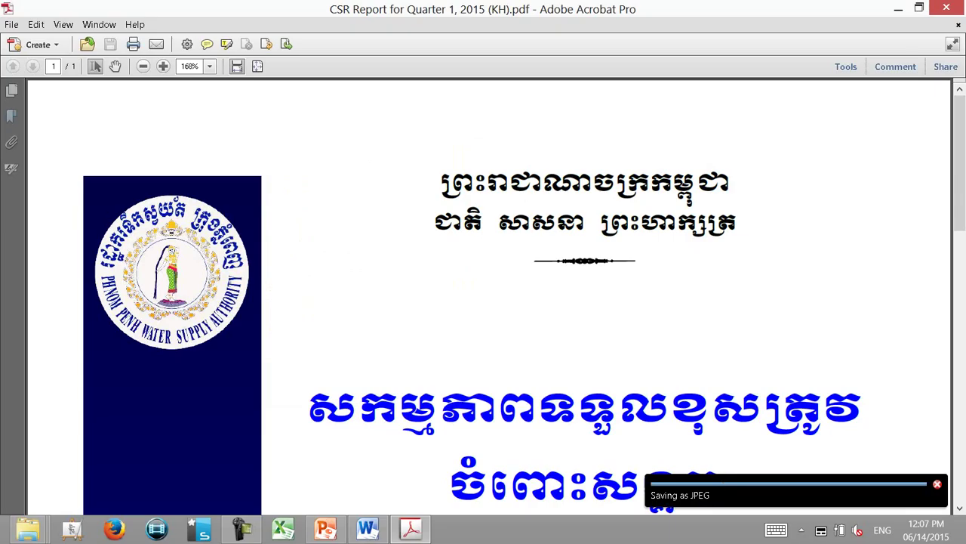
Repeat the JPEG export and select the saved CSR report image on the desktop
click(11, 25)
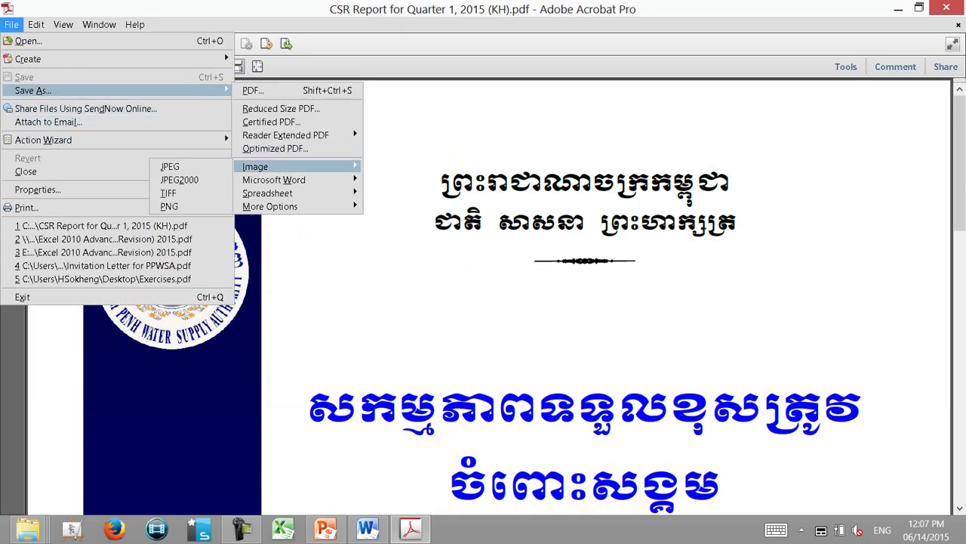
click(174, 166)
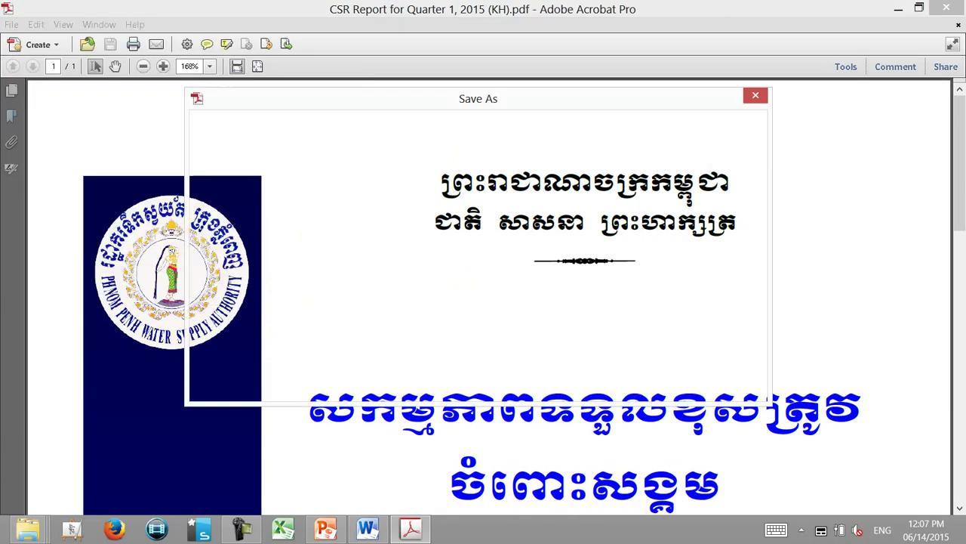
click(701, 339)
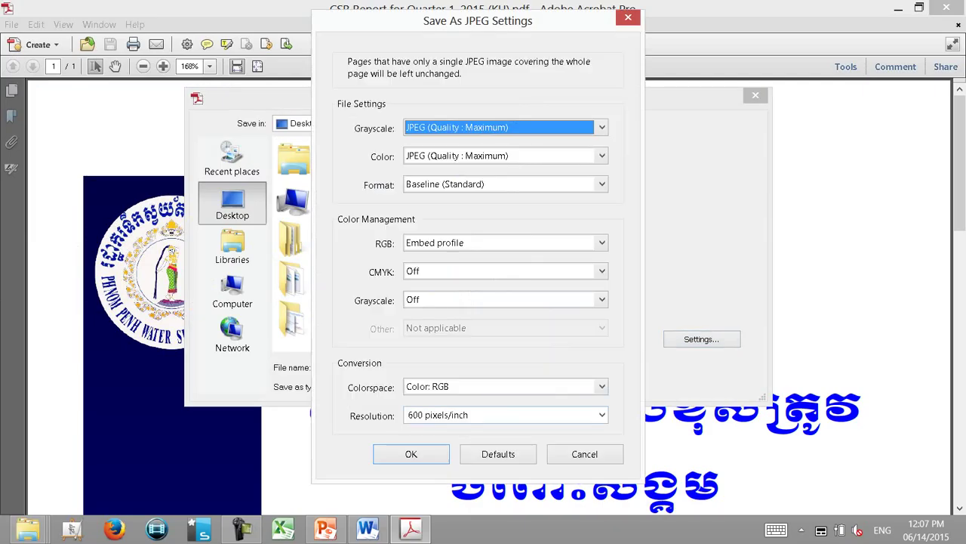
key(Return)
key(Return)
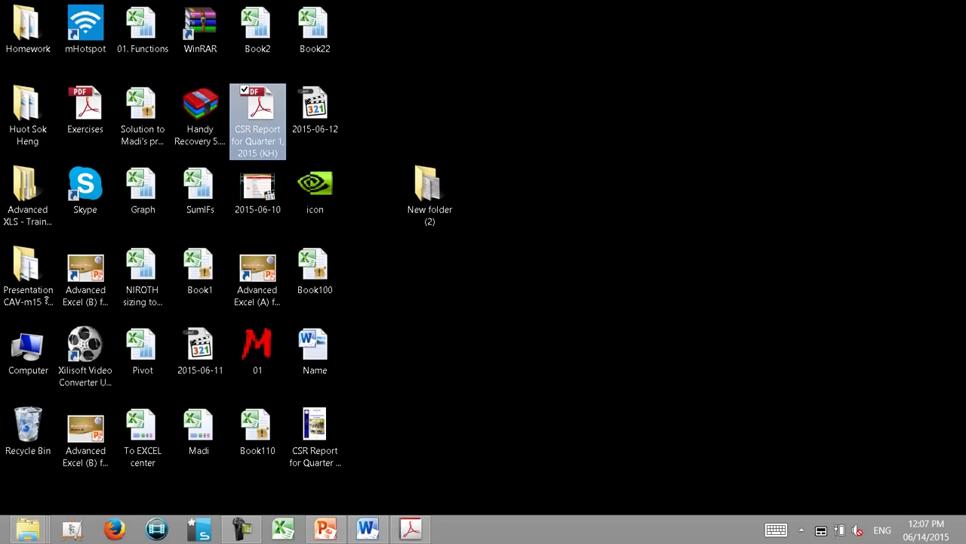
click(315, 430)
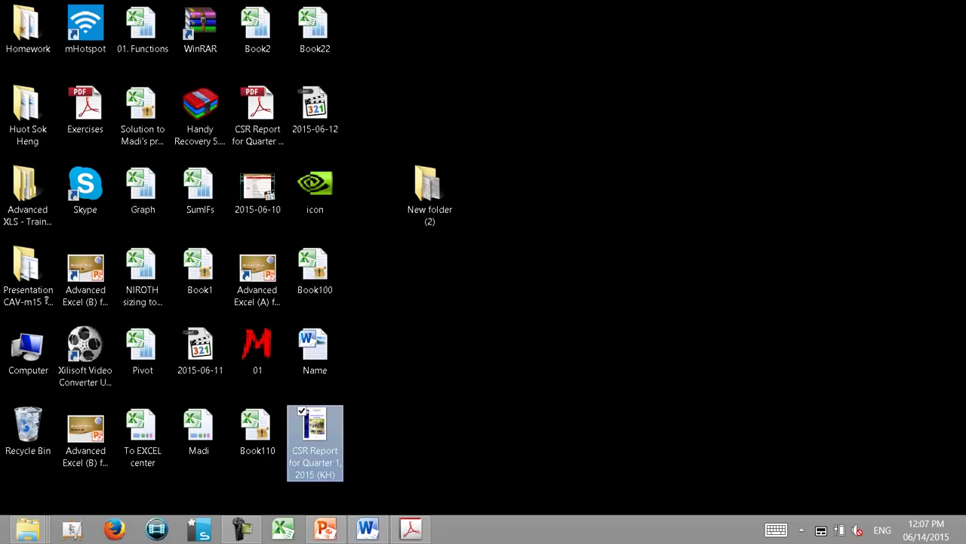
Paste the copied CSR report content into a new document, Document2, and return to its top
click(368, 528)
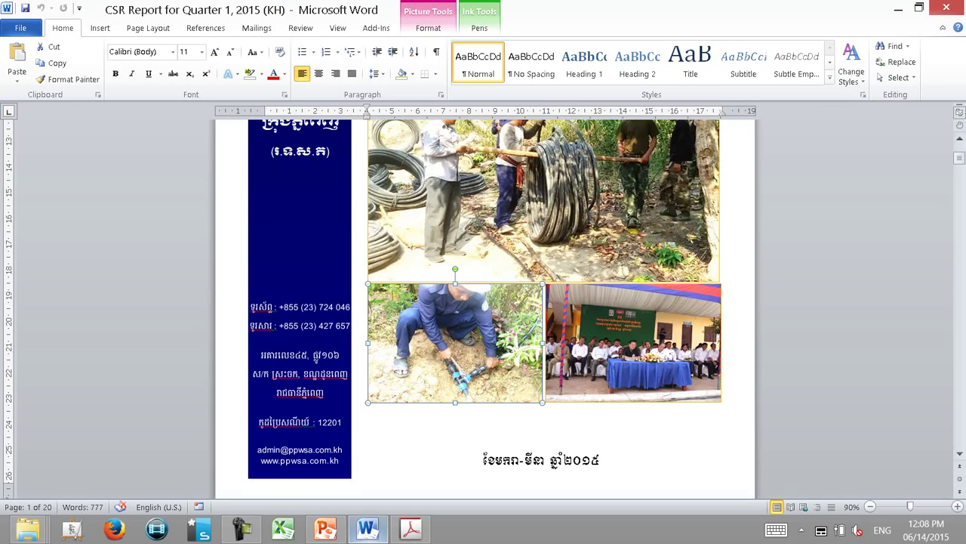
key(ctrl+n)
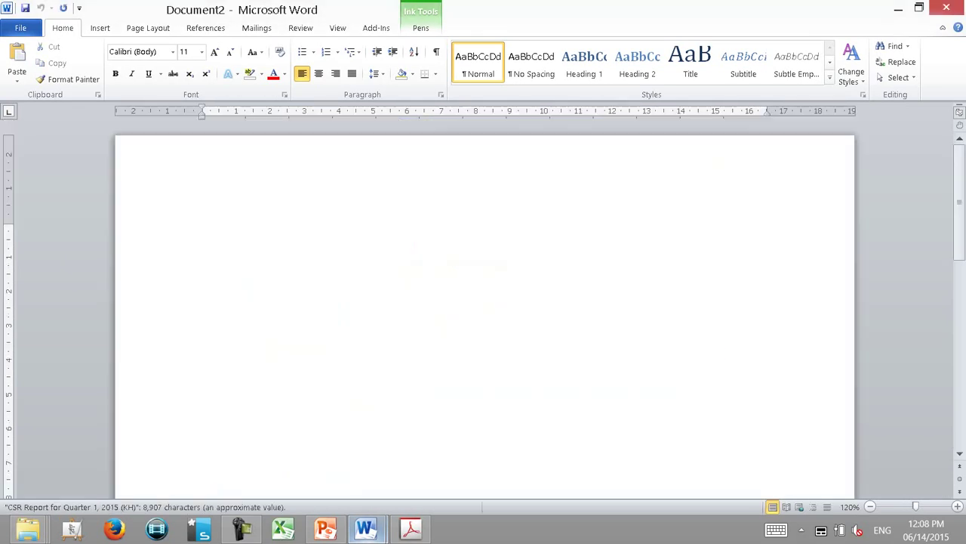
key(ctrl+v)
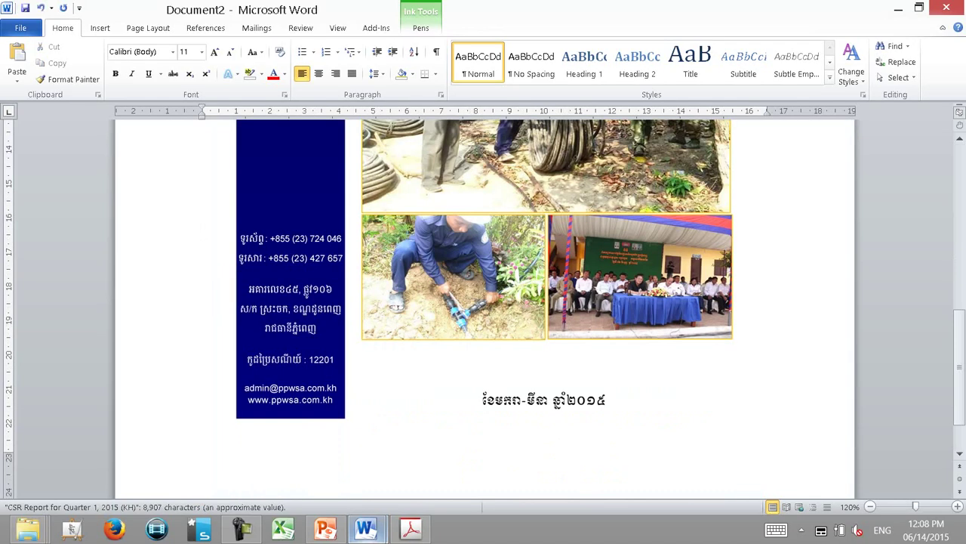
key(ctrl+Home)
ctrl+scroll(483, 302, up, 2)
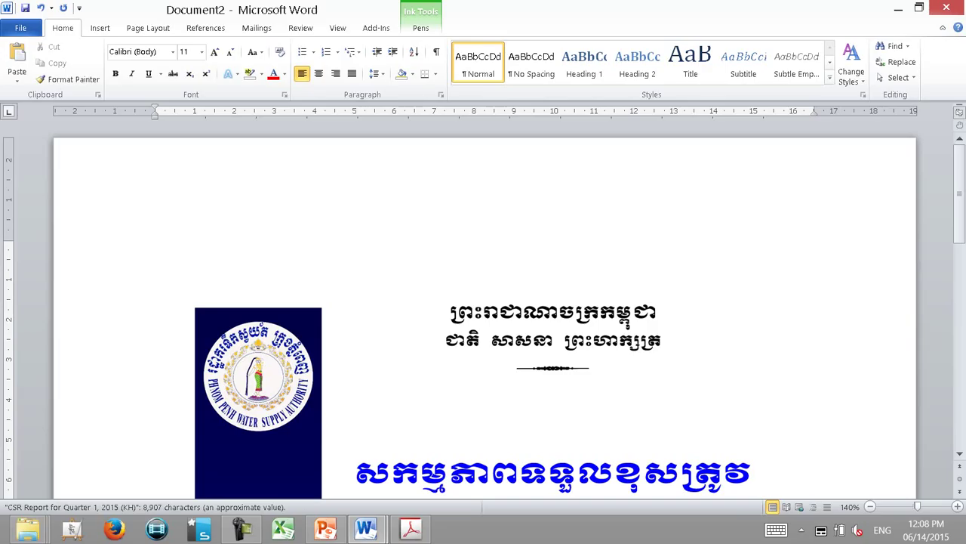
key(alt+n)
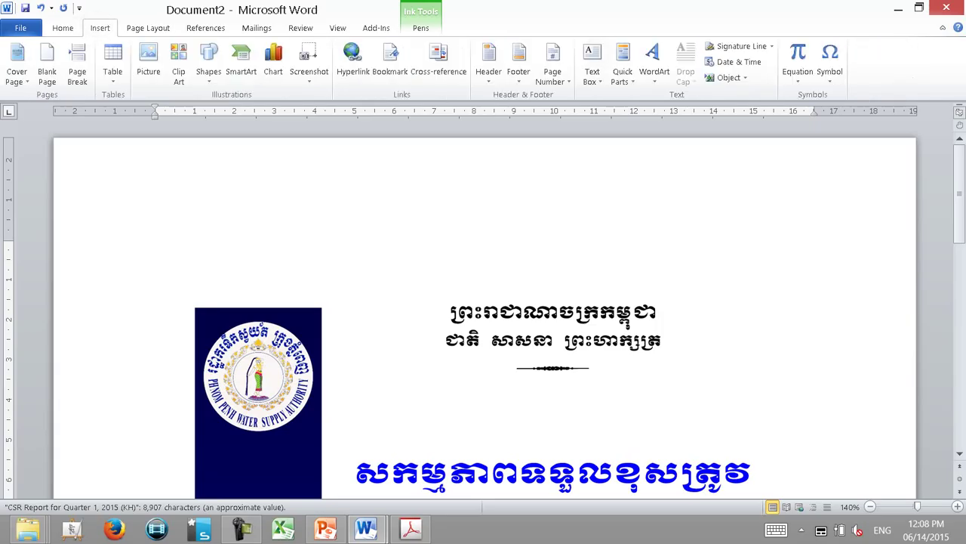
Draw a text box beside the second header line and remove its outline
key(x)
key(d)
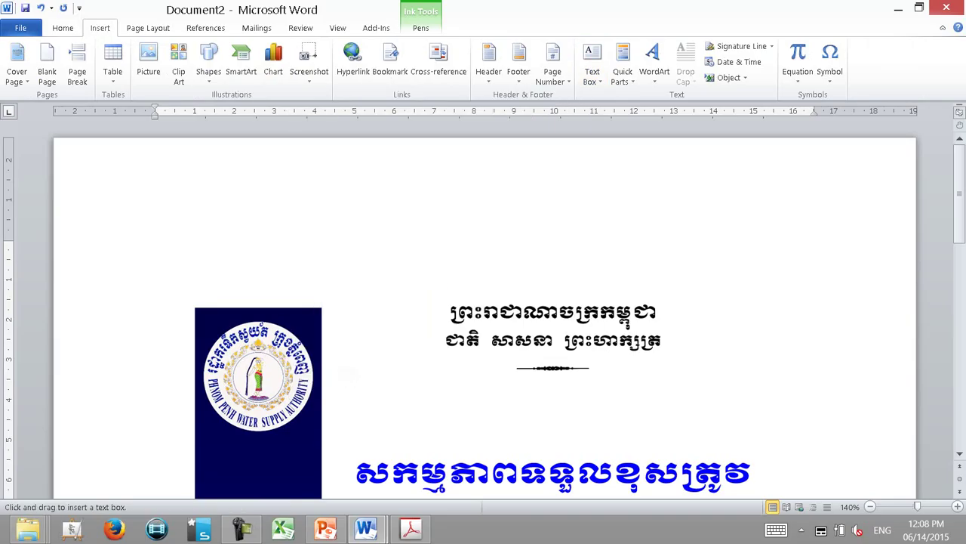
drag(421, 329, 572, 361)
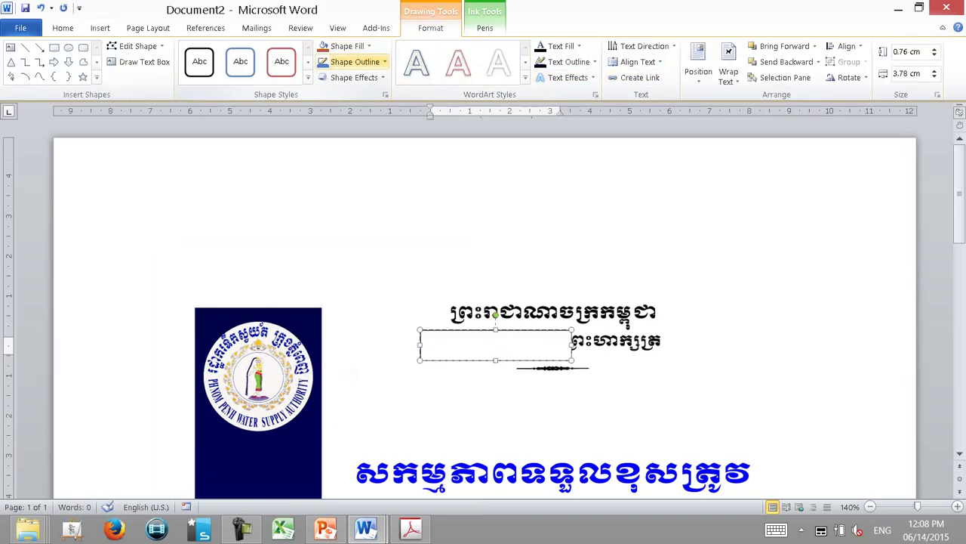
click(355, 62)
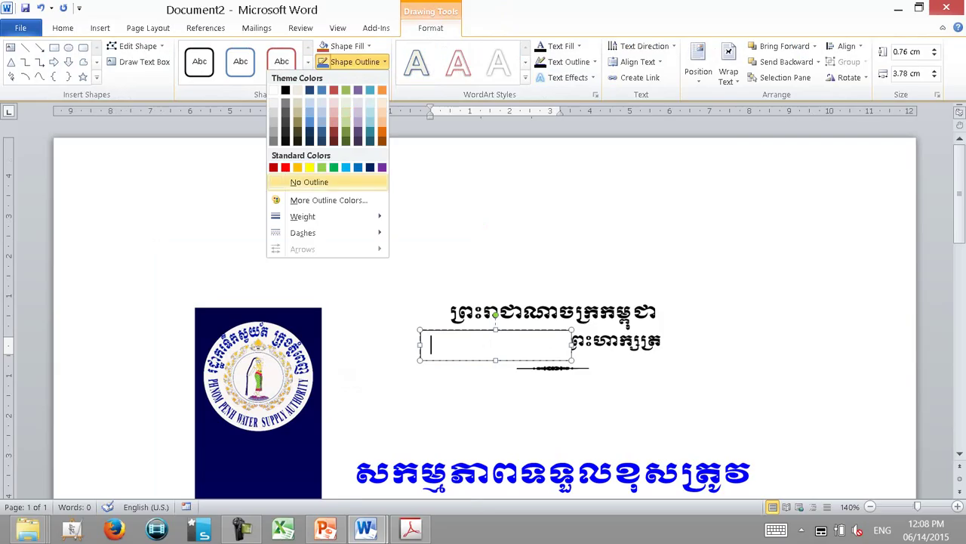
click(309, 182)
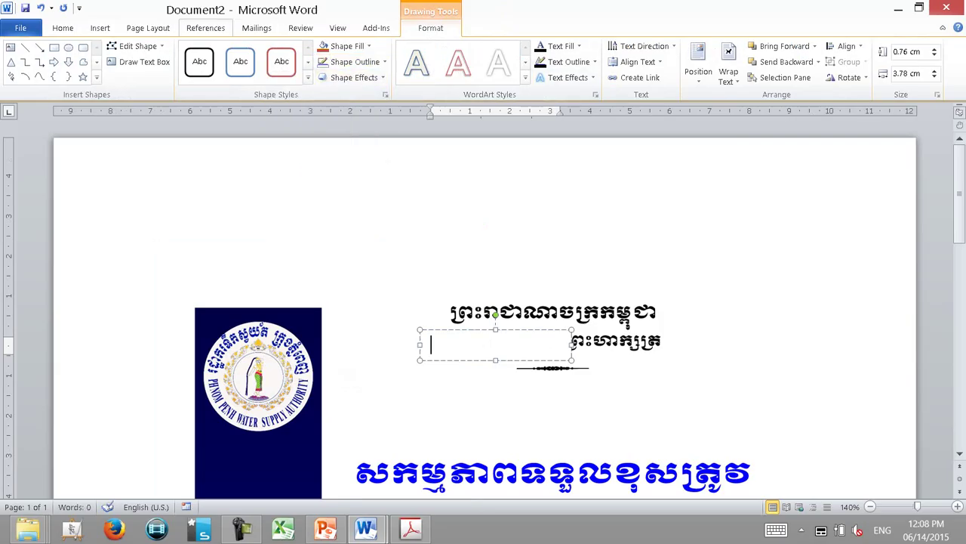
Use the Mail Merge wizard to take recipients from Sheet1$ in Book2.xlsx
click(257, 28)
click(94, 72)
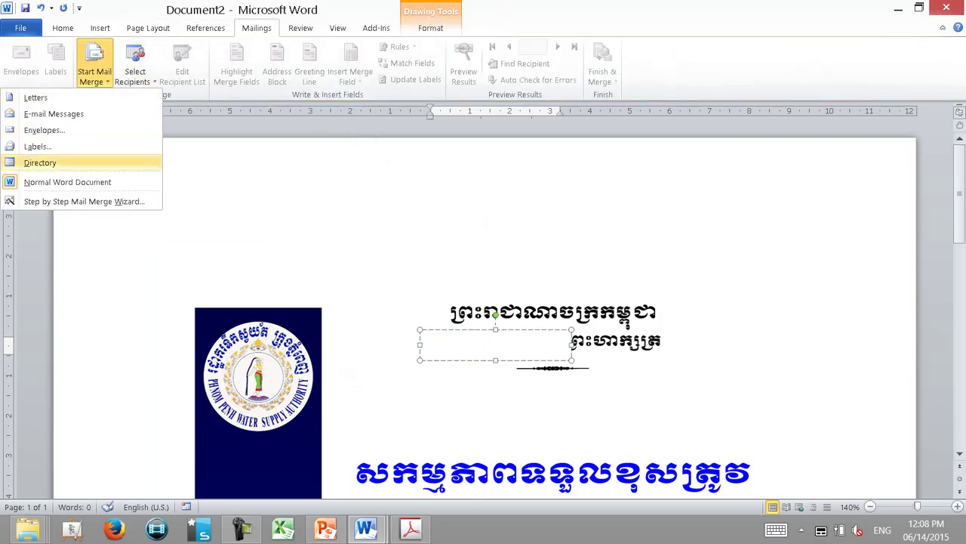
click(76, 200)
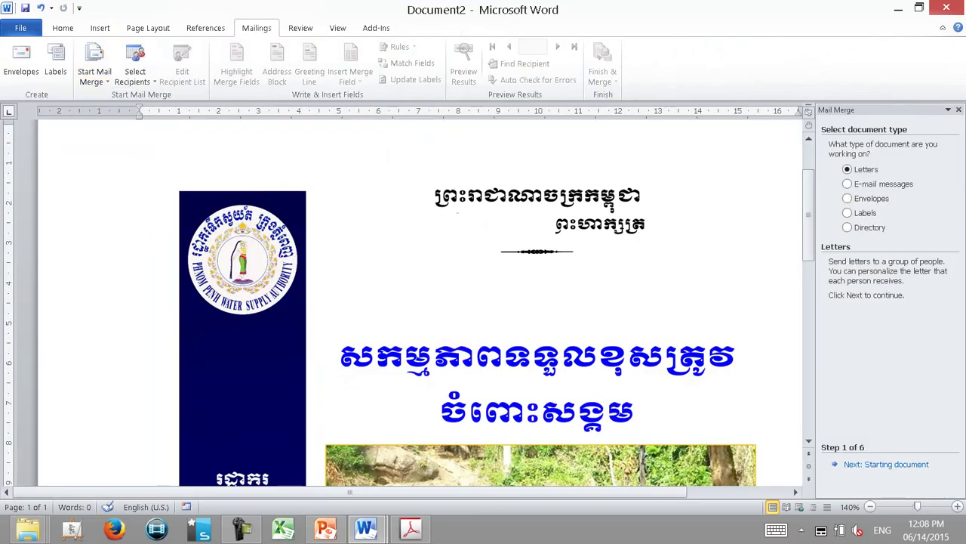
double_click(884, 464)
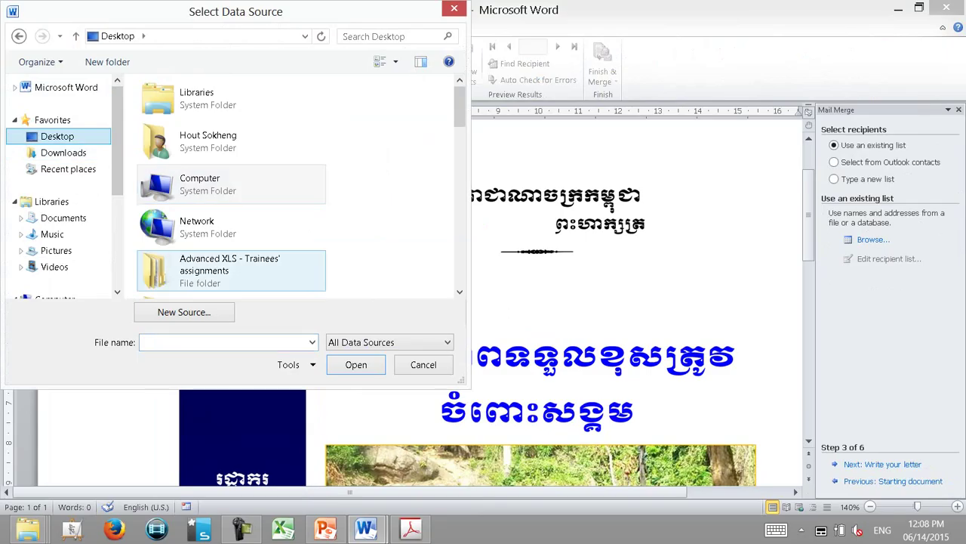
right_click(187, 341)
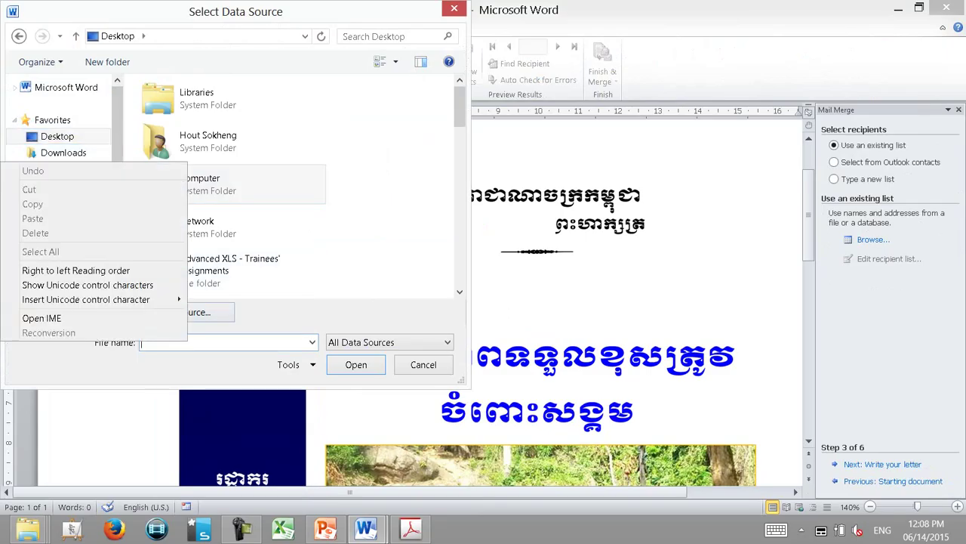
key(Escape)
text(B)
key(Down)
key(Down)
key(Down)
key(Down)
key(Return)
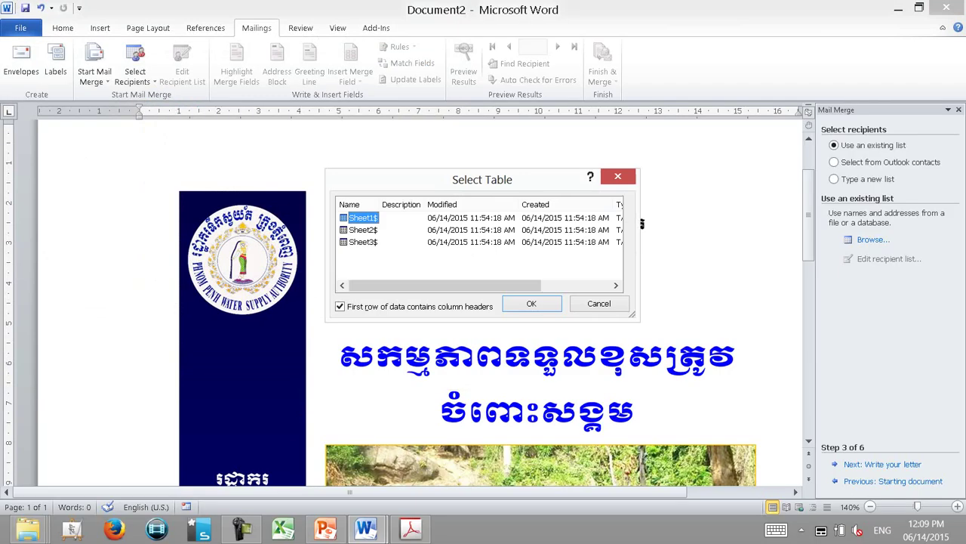
key(Return)
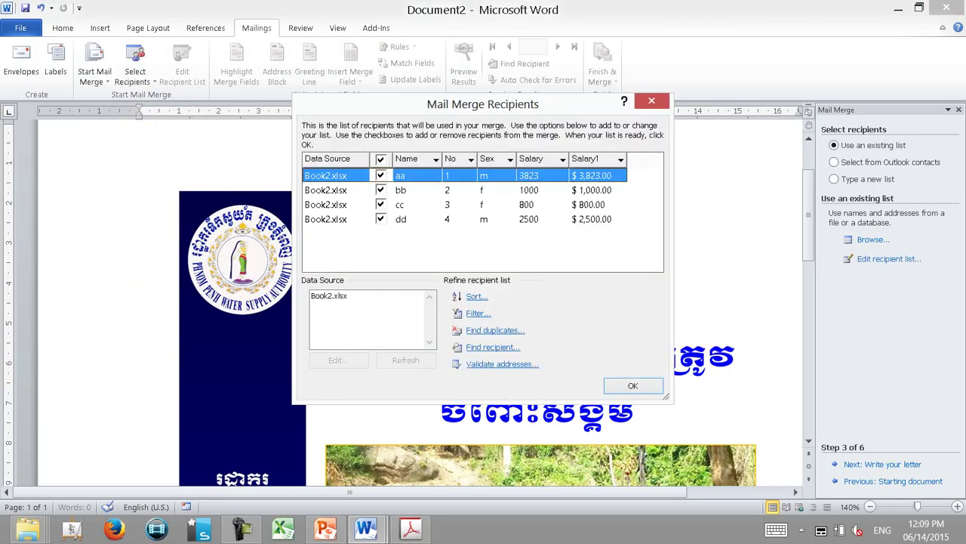
key(Return)
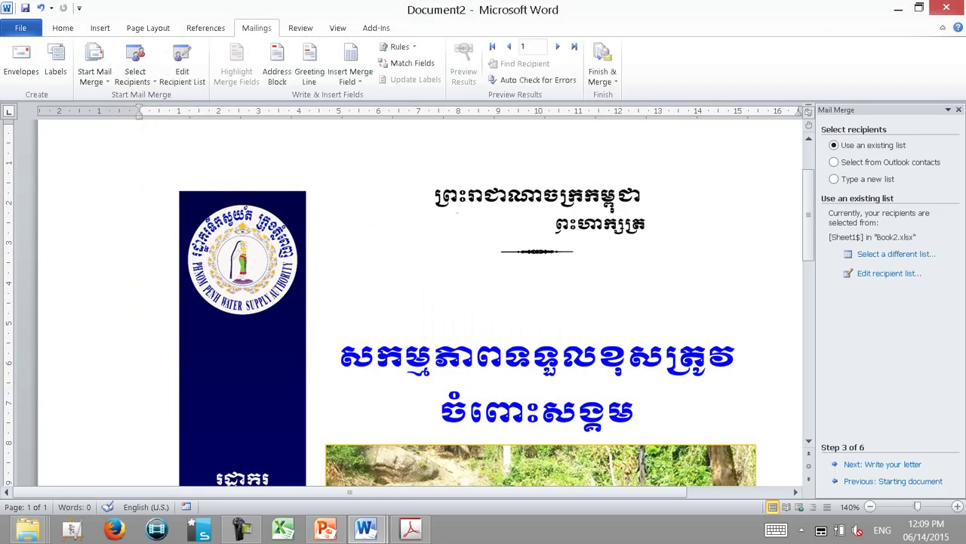
Insert the «Name» merge field into the new text box
click(557, 227)
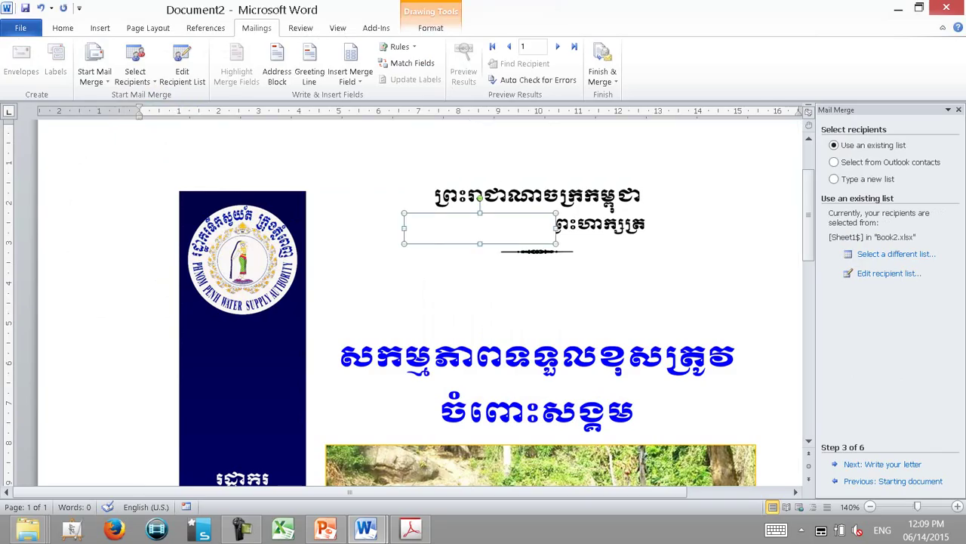
click(483, 228)
click(350, 79)
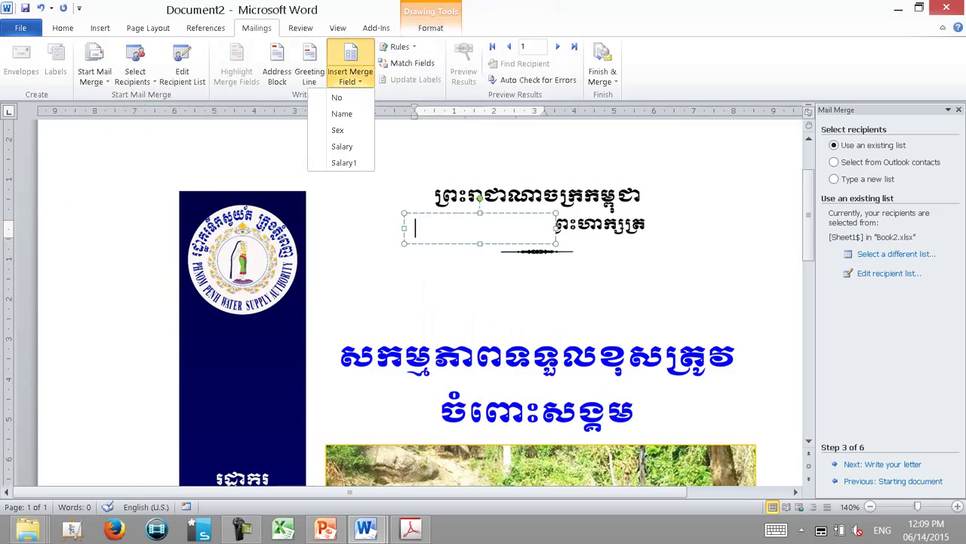
click(342, 113)
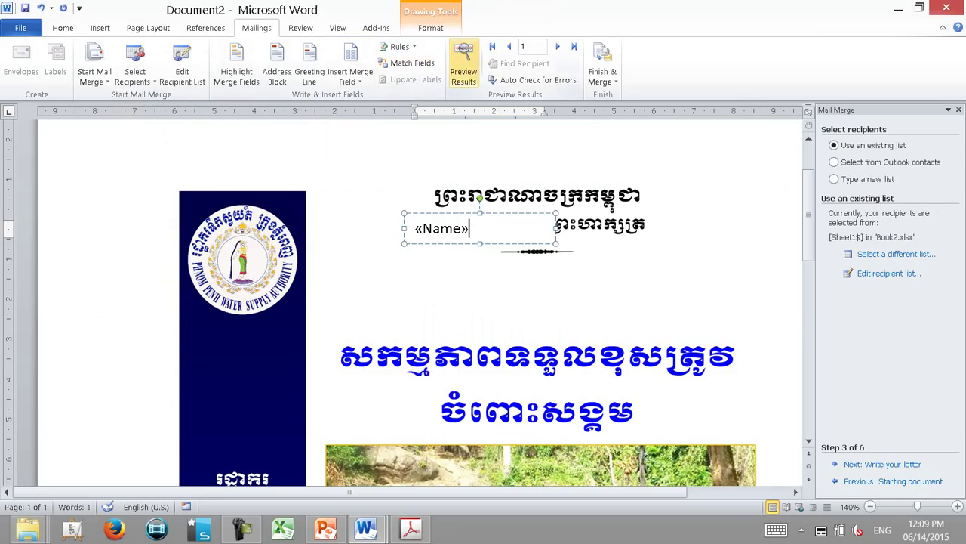
Preview the first recipient, then duplicate the text box onto the blue title with no fill
click(464, 62)
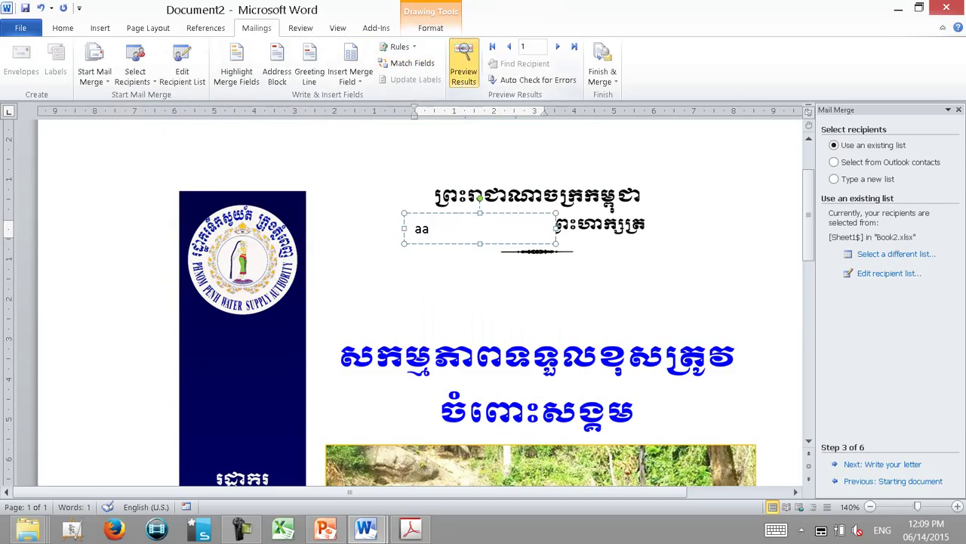
key(Escape)
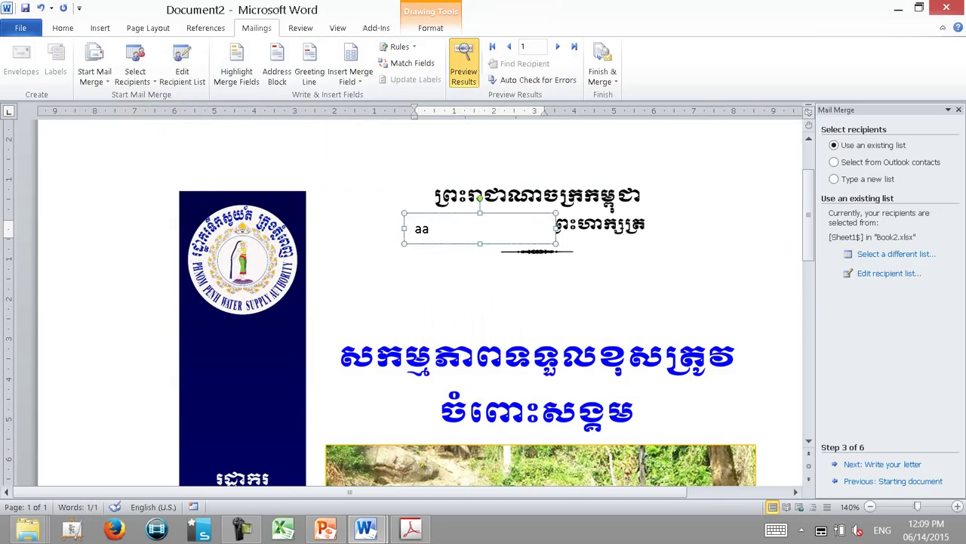
key(ctrl+v)
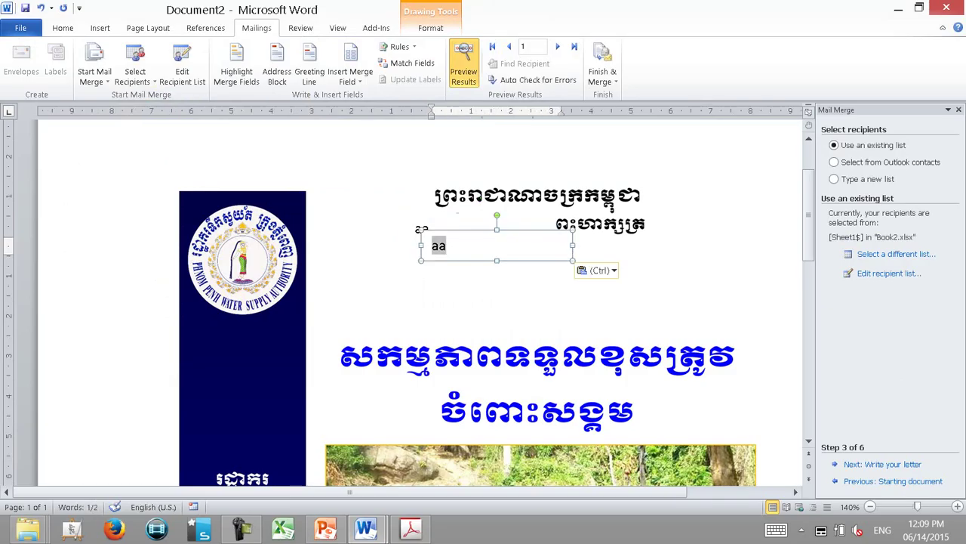
drag(528, 230, 532, 327)
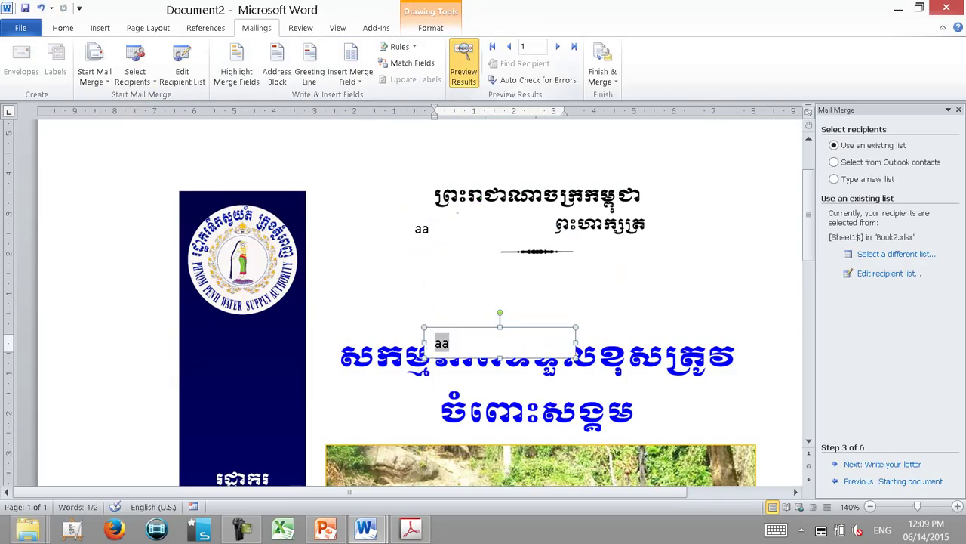
drag(529, 328, 518, 342)
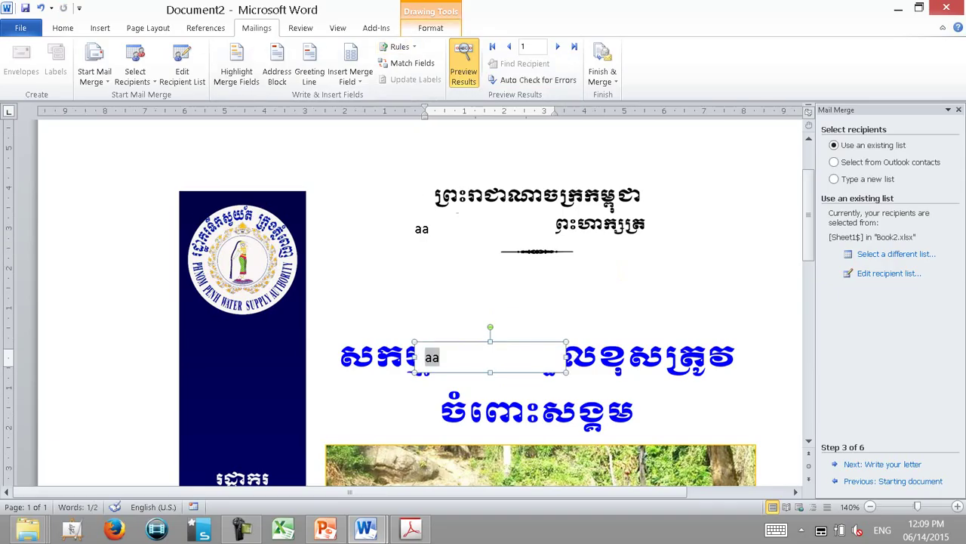
click(430, 28)
click(347, 46)
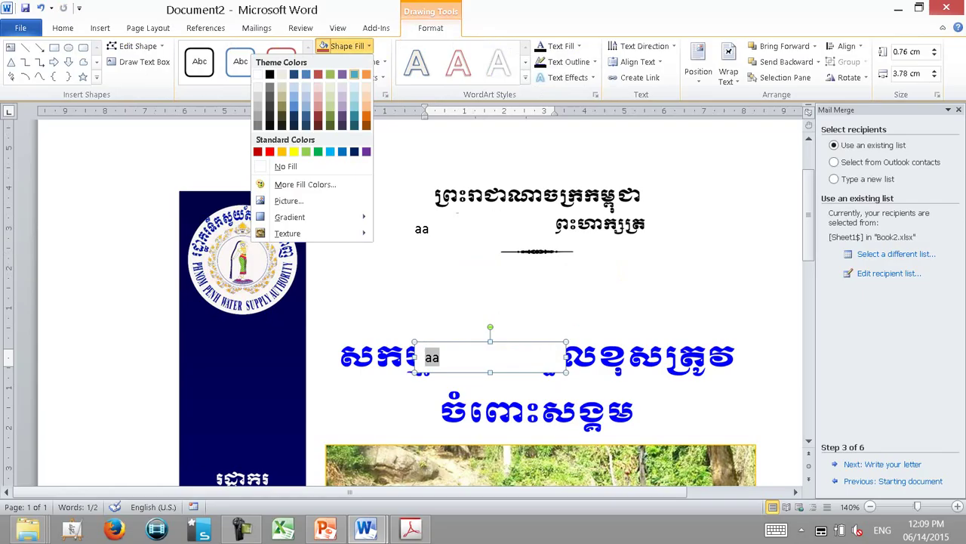
click(302, 167)
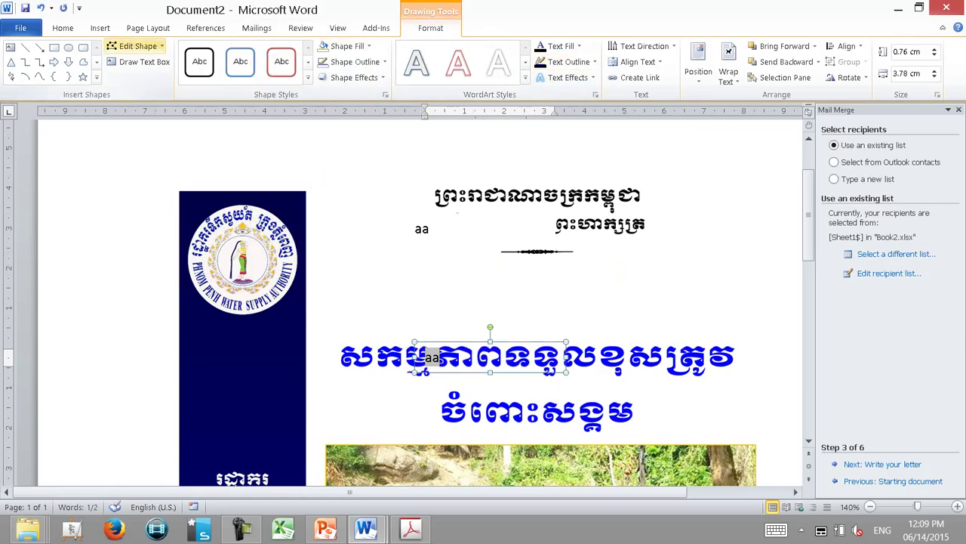
Insert the Salary1 merge field into the copied textbox and move it slightly higher
click(256, 28)
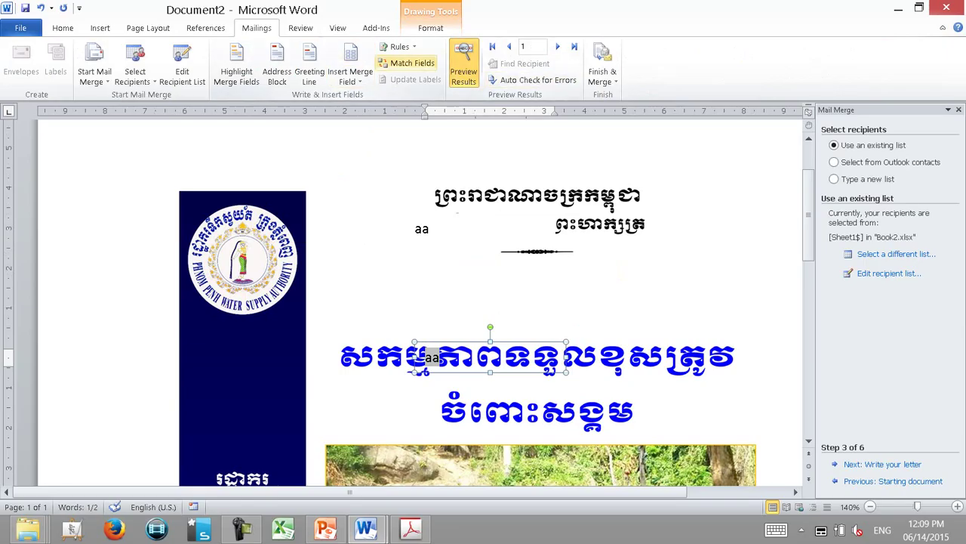
click(350, 76)
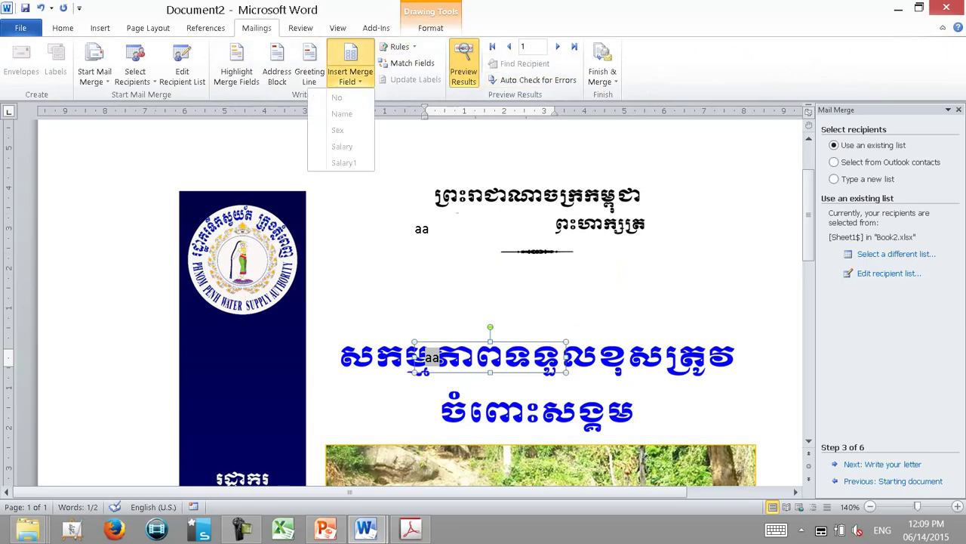
click(344, 162)
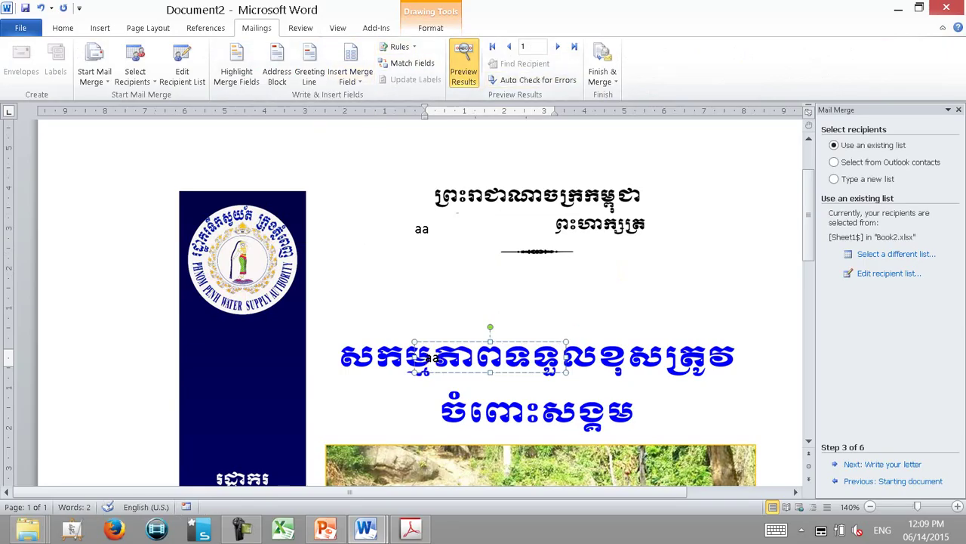
click(350, 76)
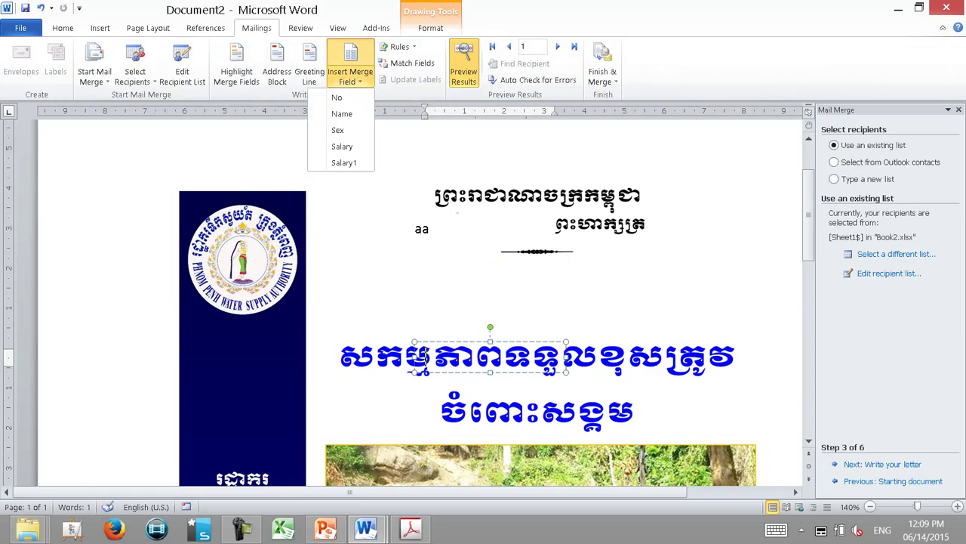
click(344, 163)
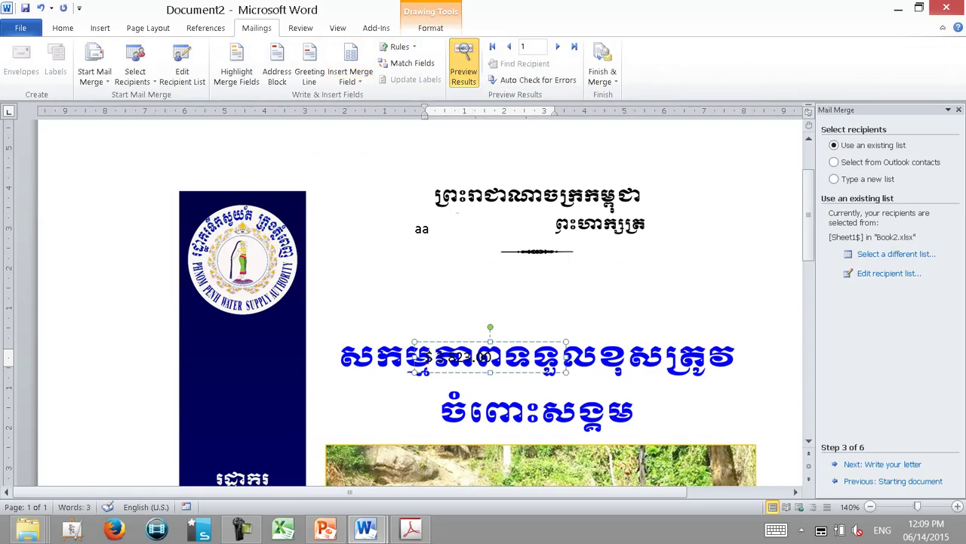
drag(490, 357, 491, 327)
Step the merge preview forward through the records to record 4
click(557, 46)
click(557, 46)
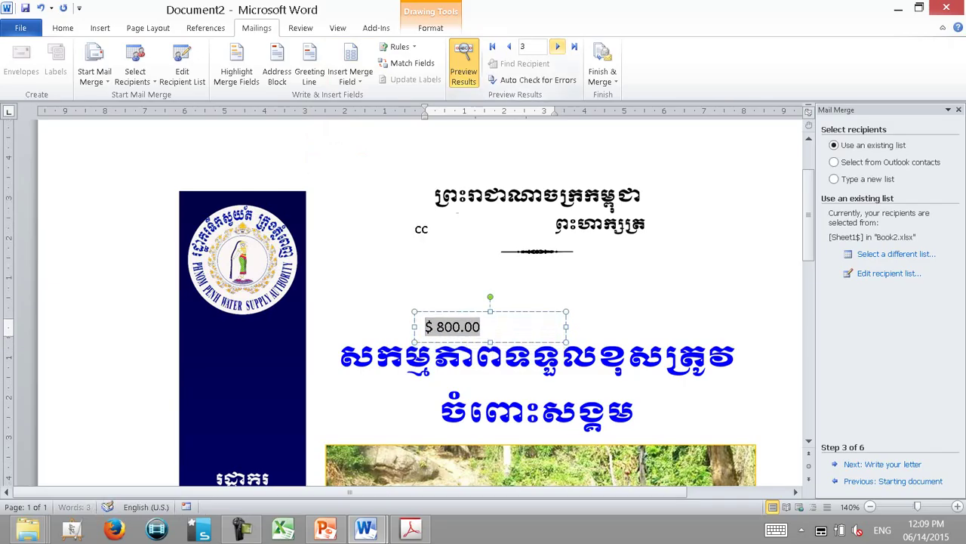
click(557, 46)
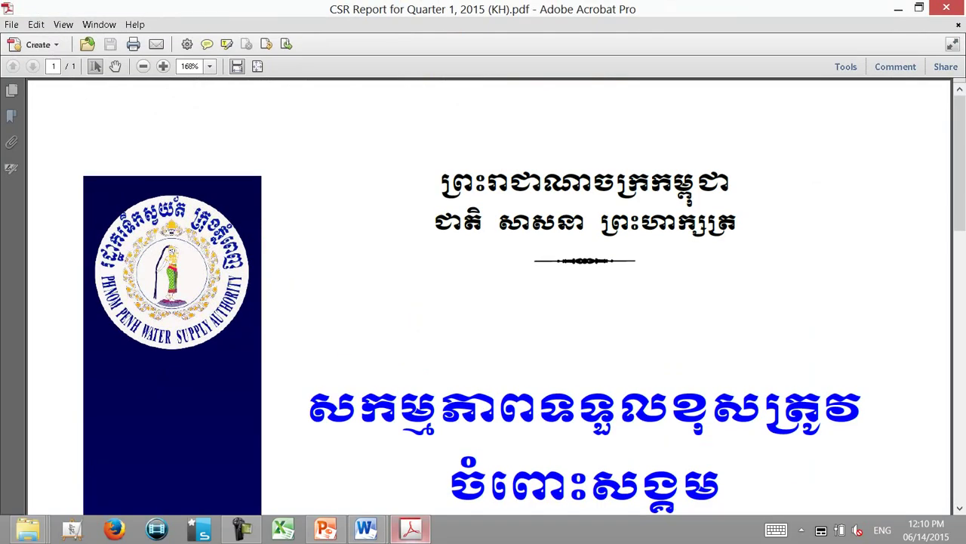
Bring Document2 back to the front and show Word's Recent Documents list
click(366, 529)
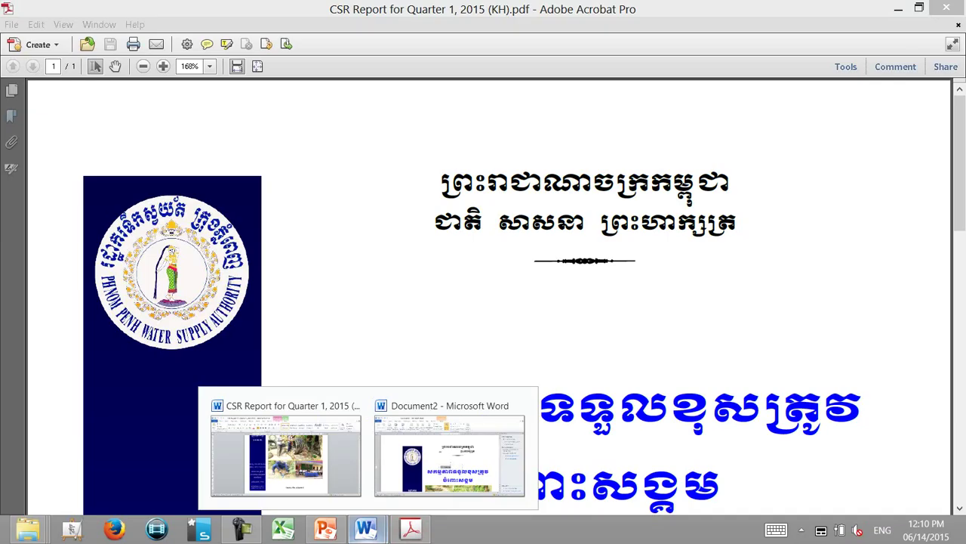
click(449, 455)
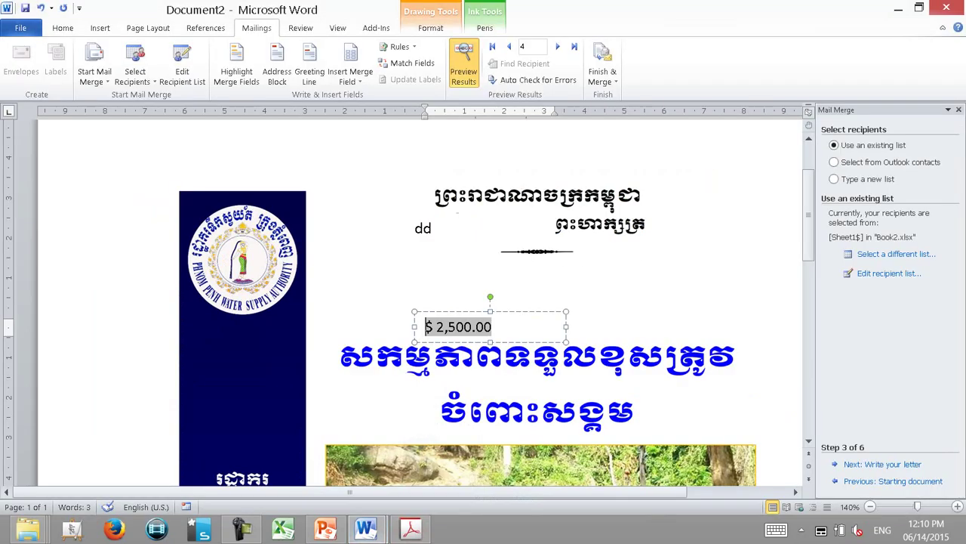
click(21, 27)
click(72, 151)
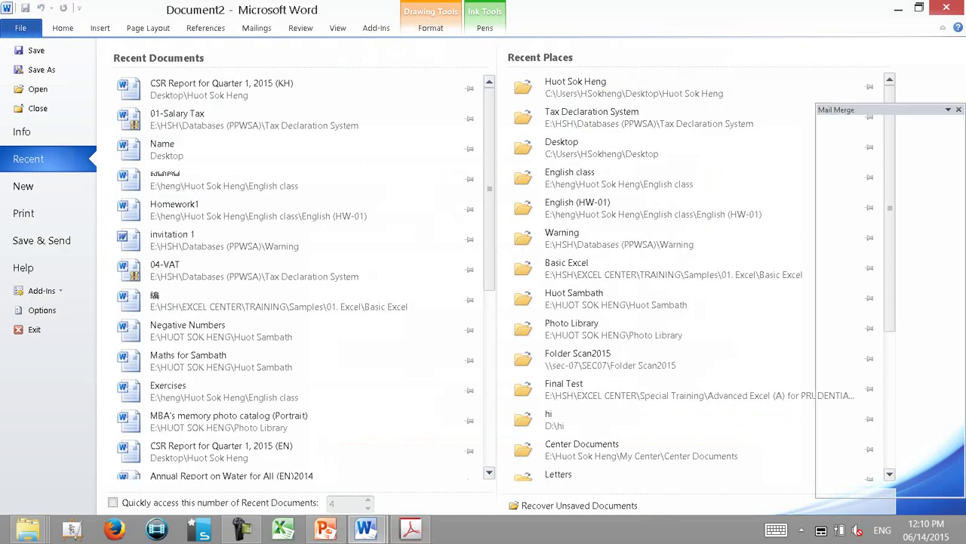
Open 01-Salary Tax and select its form picture and the text boxes holding 30 and 1
click(177, 119)
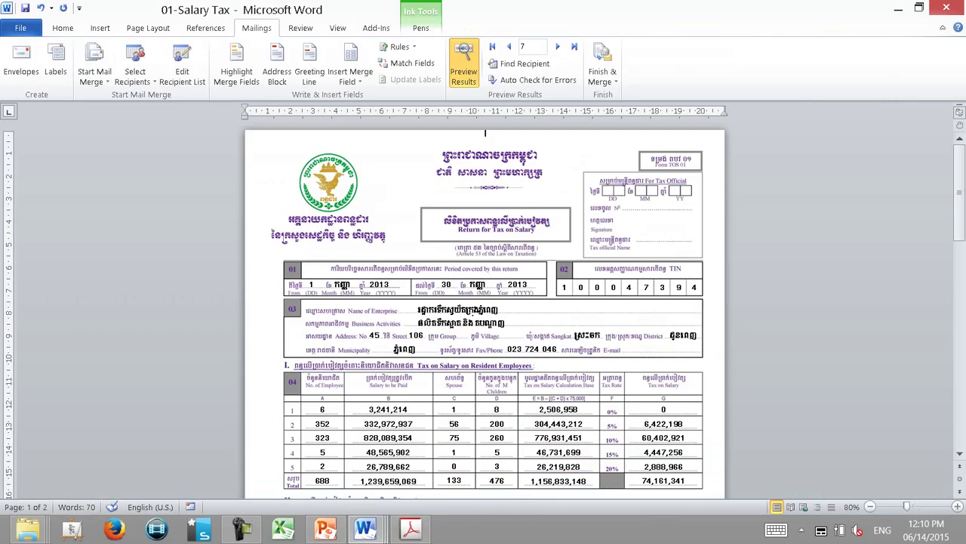
click(484, 317)
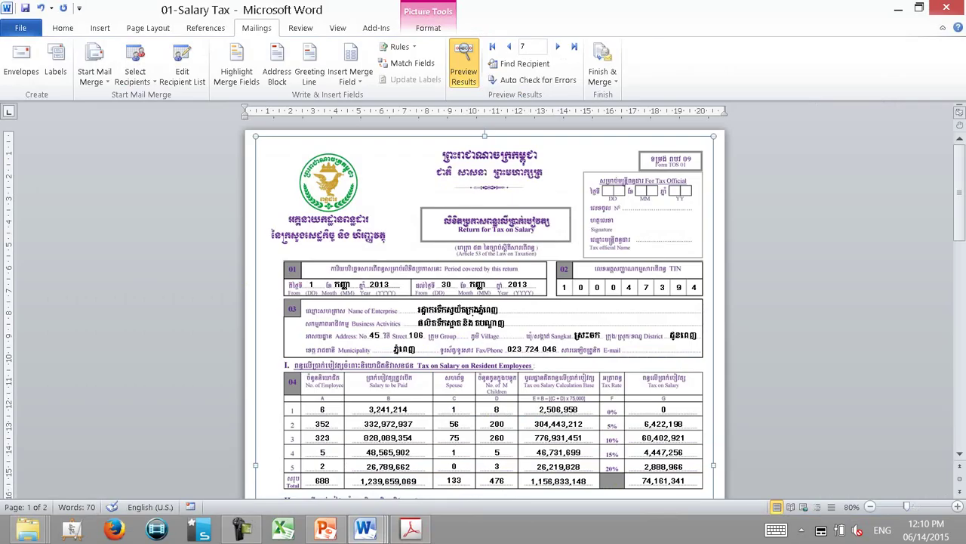
click(446, 284)
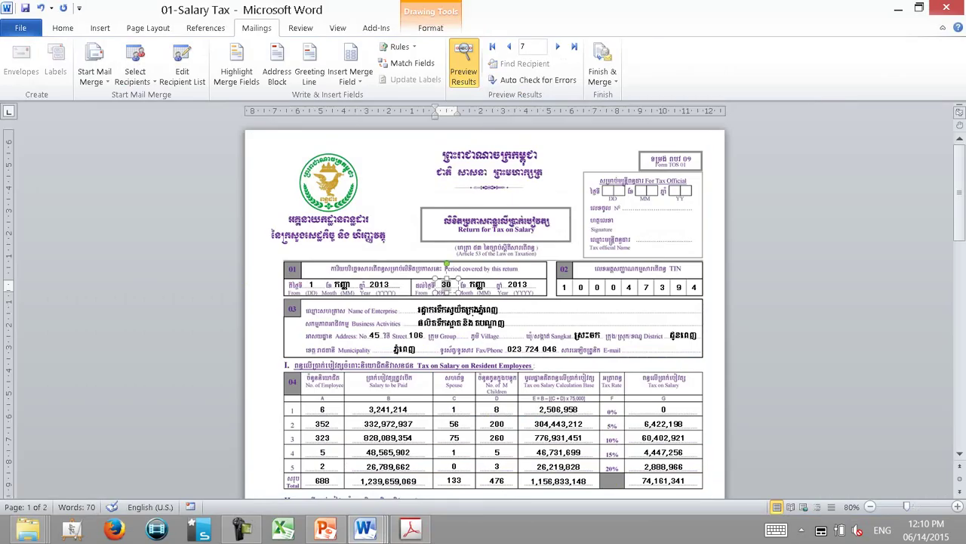
click(312, 284)
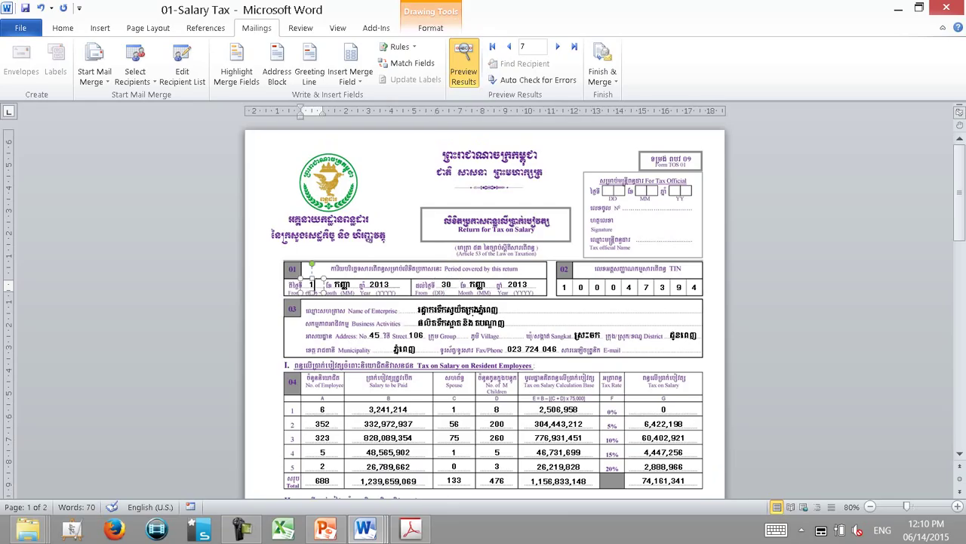
Select the whole document, then bring the Tax Declaration System folder window to the front
key(ctrl+a)
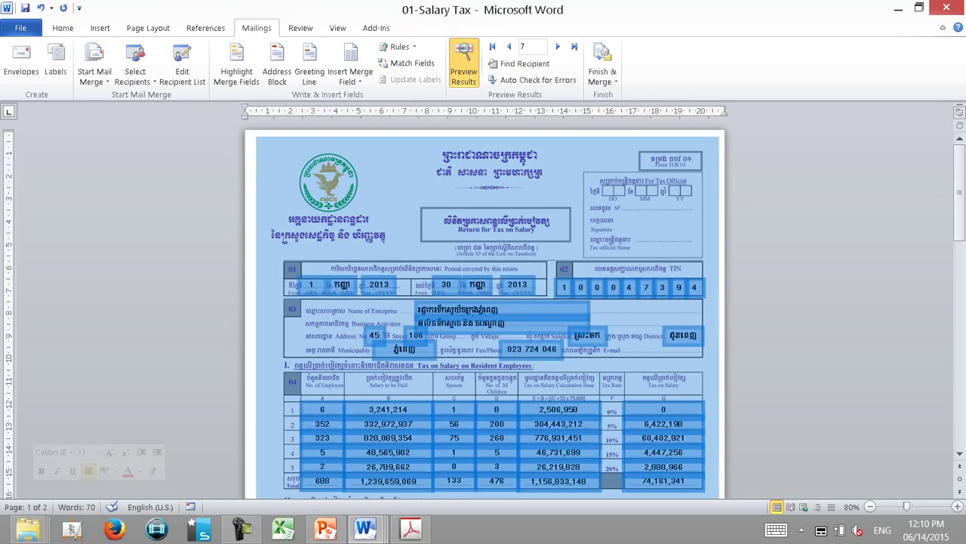
click(28, 528)
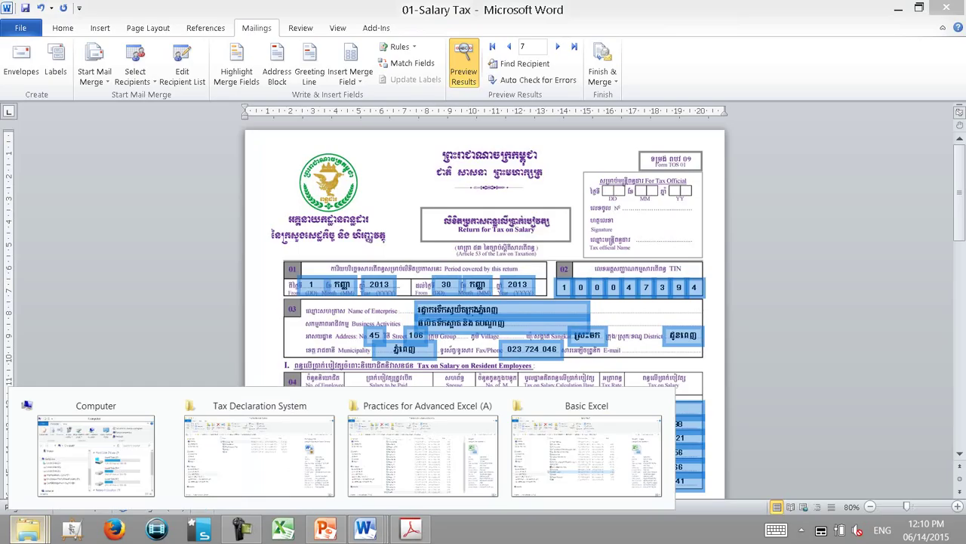
click(259, 449)
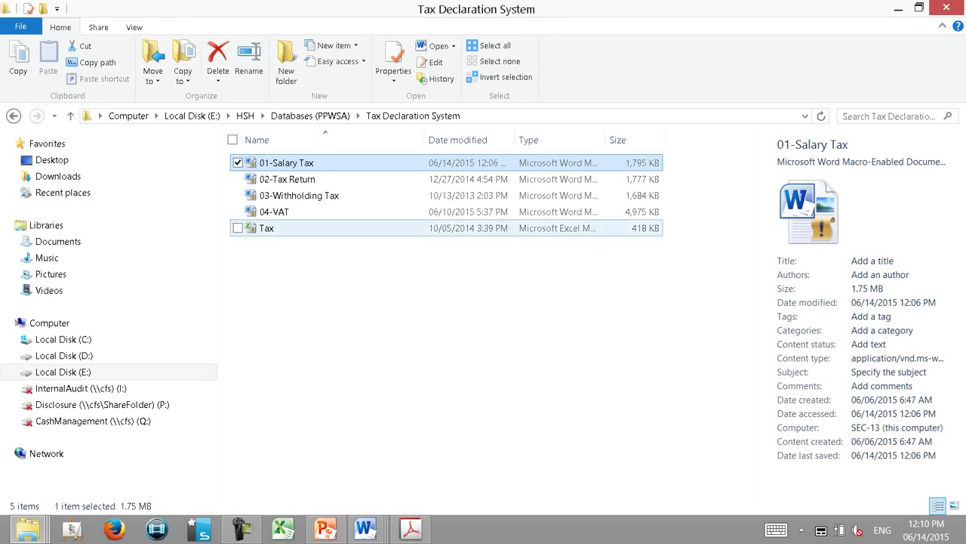
Copy the Tax Declaration System folder from the Databases (PPWSA) folder
click(364, 528)
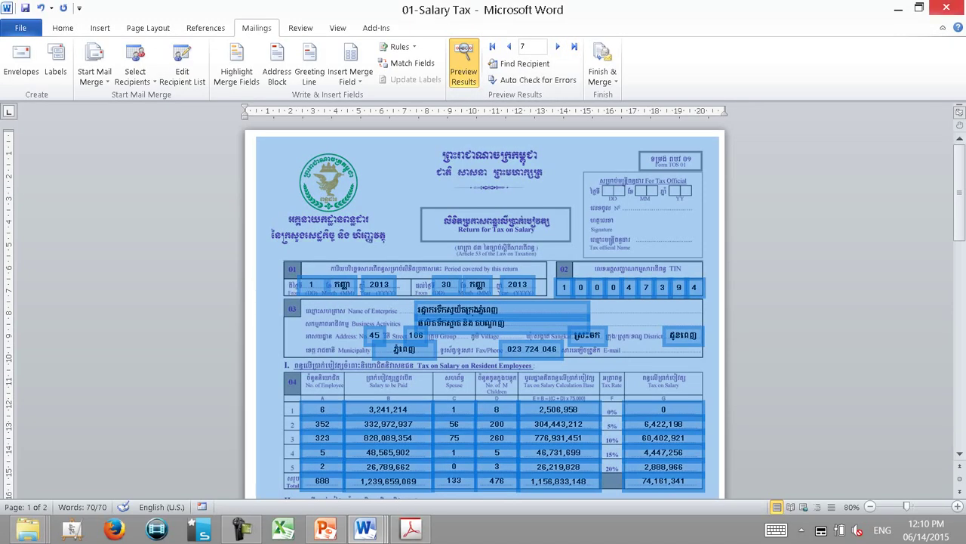
key(alt+Tab)
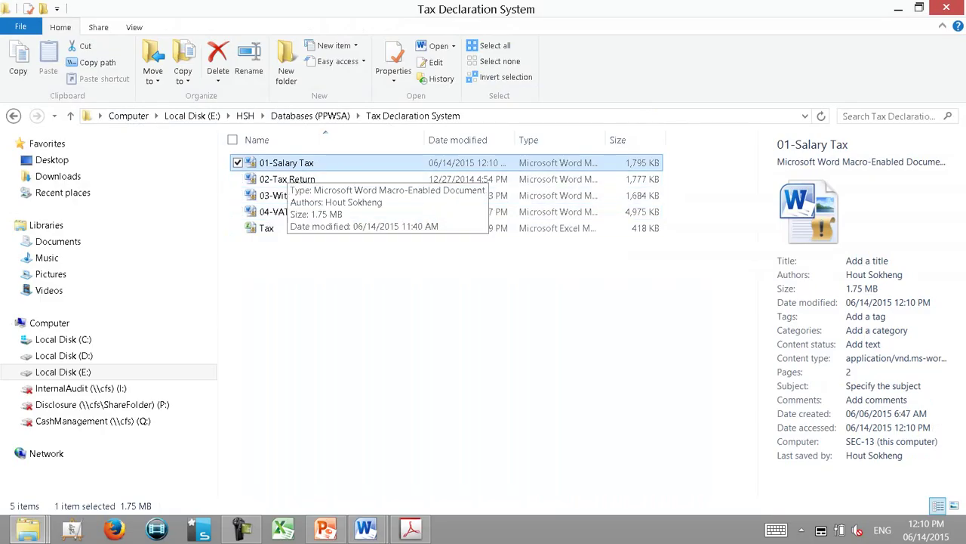
key(BackSpace)
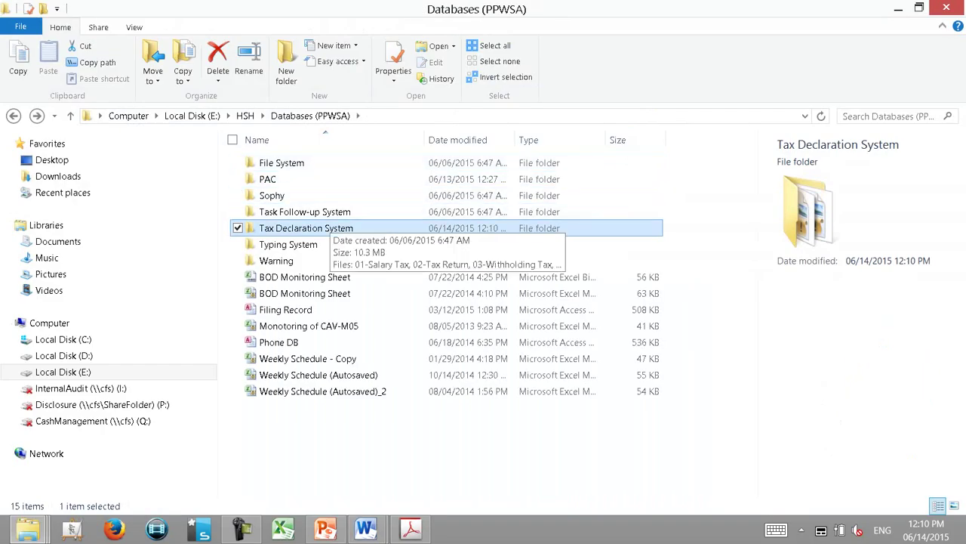
right_click(315, 228)
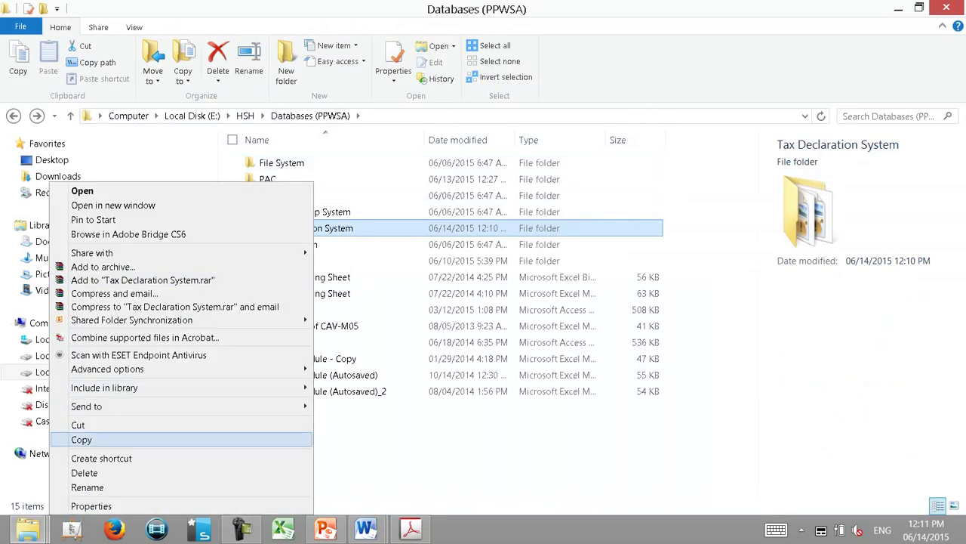
click(82, 440)
Go to the Advanced Excel-A (Intake 8) folder in the f share on \\PC05
key(super+r)
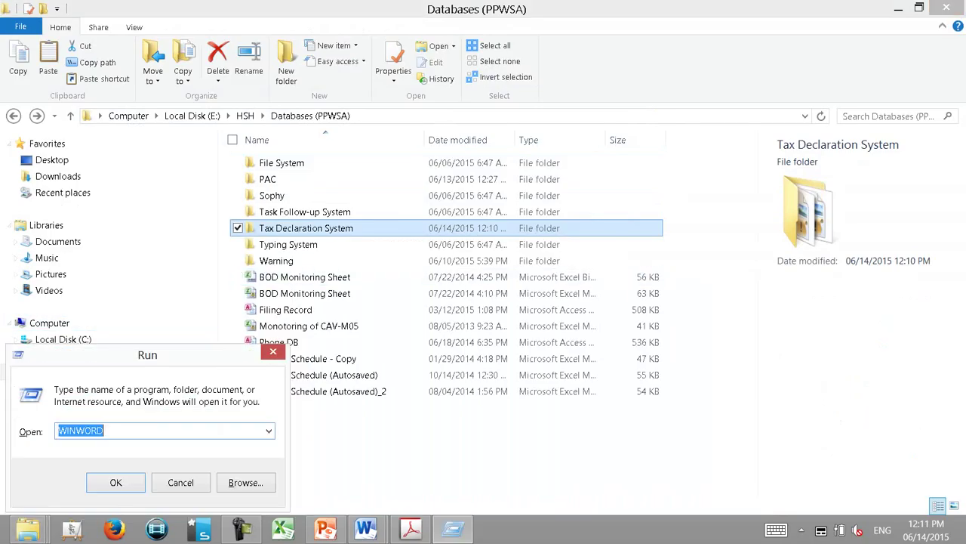
text(\\)
key(Down)
key(Down)
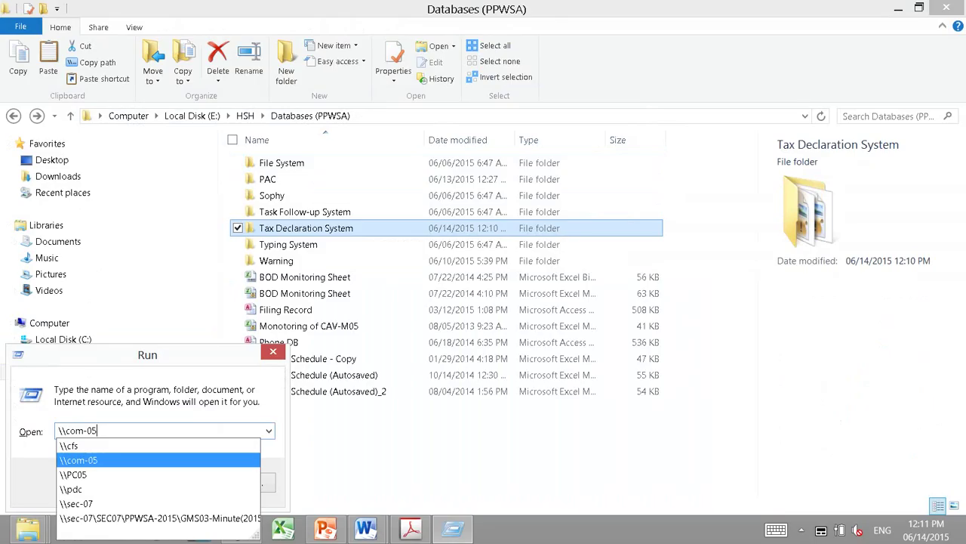
key(Down)
key(Return)
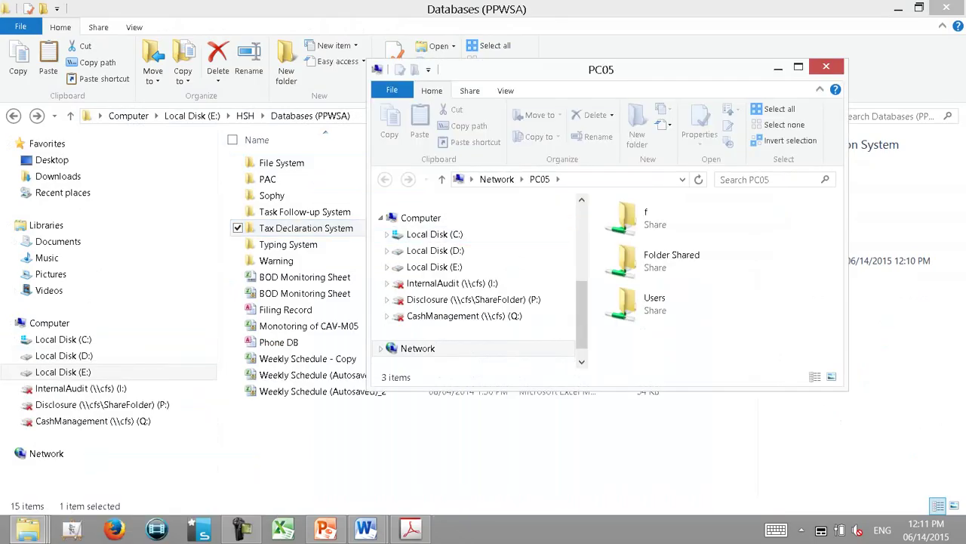
key(super+Up)
key(Down)
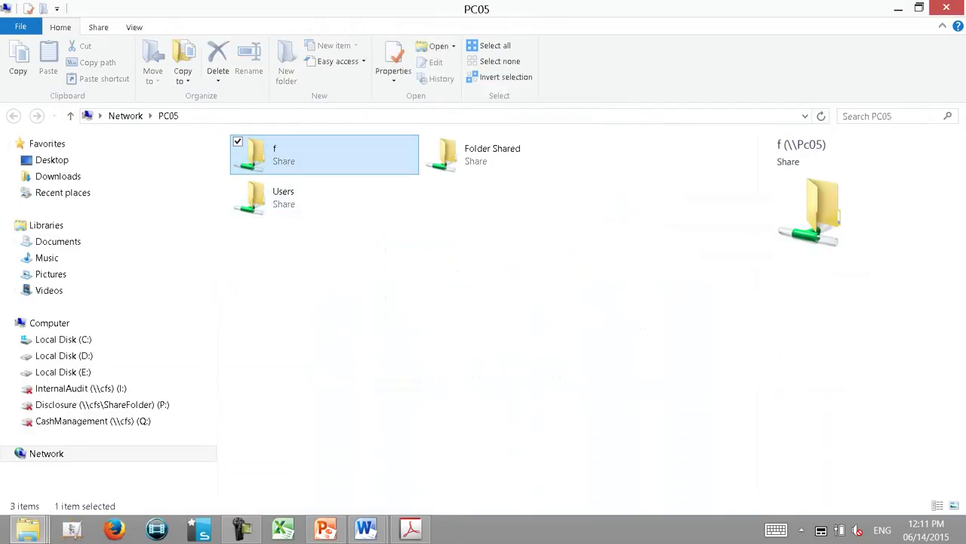
key(Return)
key(Down)
text(how)
key(End)
key(Up)
key(Up)
key(Up)
key(Up)
key(Up)
key(Up)
key(Up)
key(Down)
key(Return)
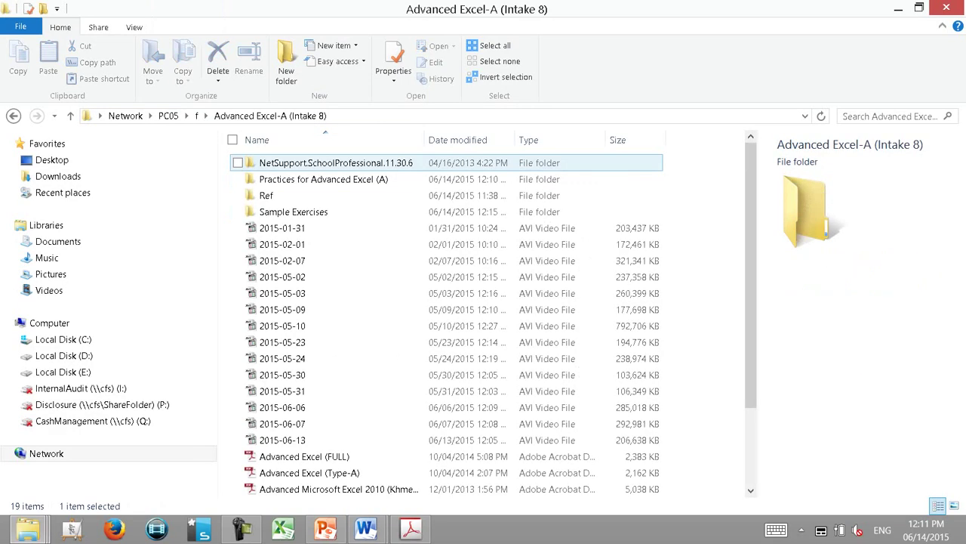
Paste the Tax Declaration System folder there and sort the folder contents by type
key(ctrl+v)
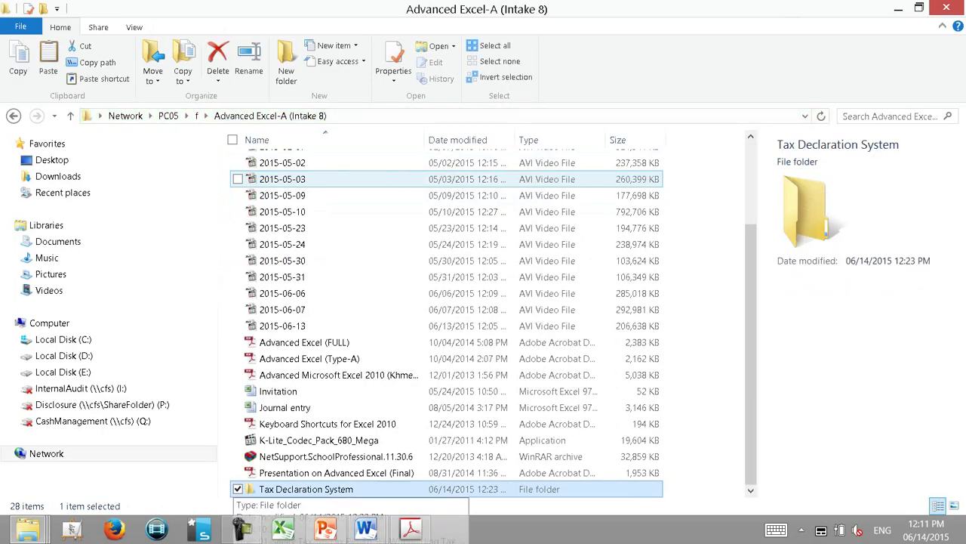
key(Up)
key(Up)
key(Home)
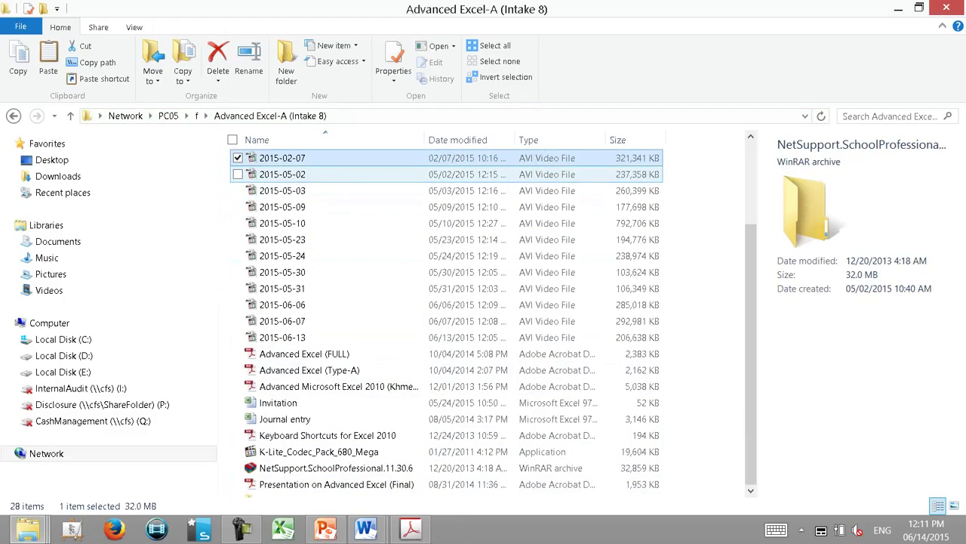
click(562, 140)
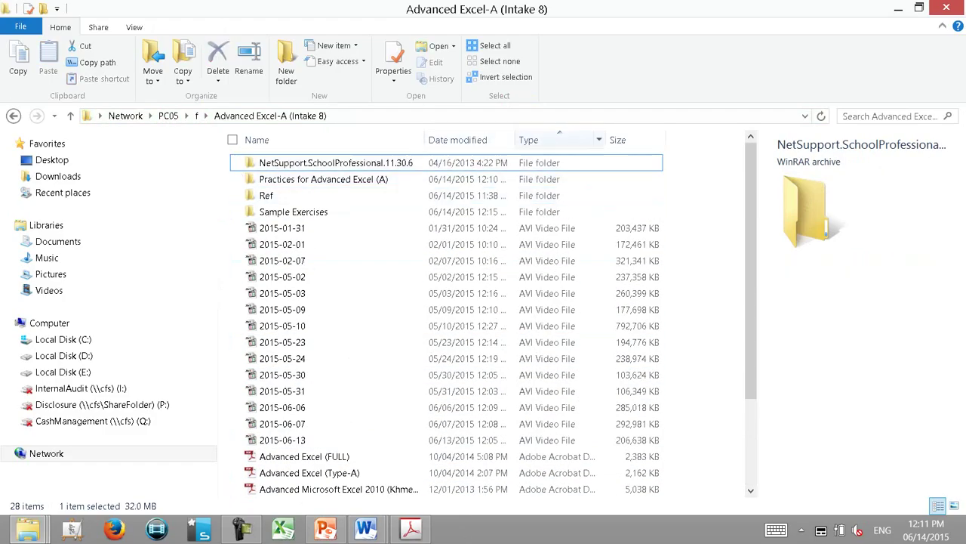
click(294, 211)
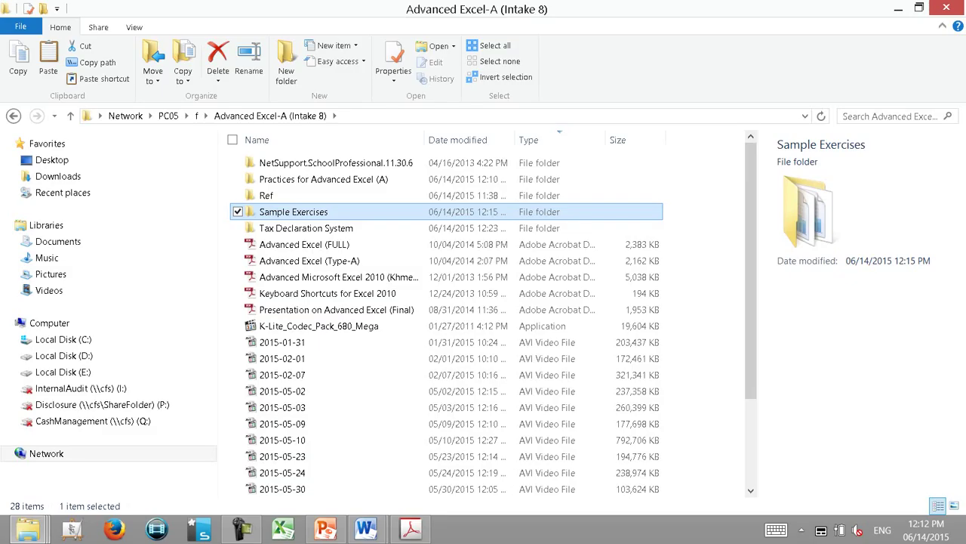
Scroll the Advanced Excel-A (Intake 8) listing, then clear the folder window to show the desktop
scroll(419, 279, down, 3)
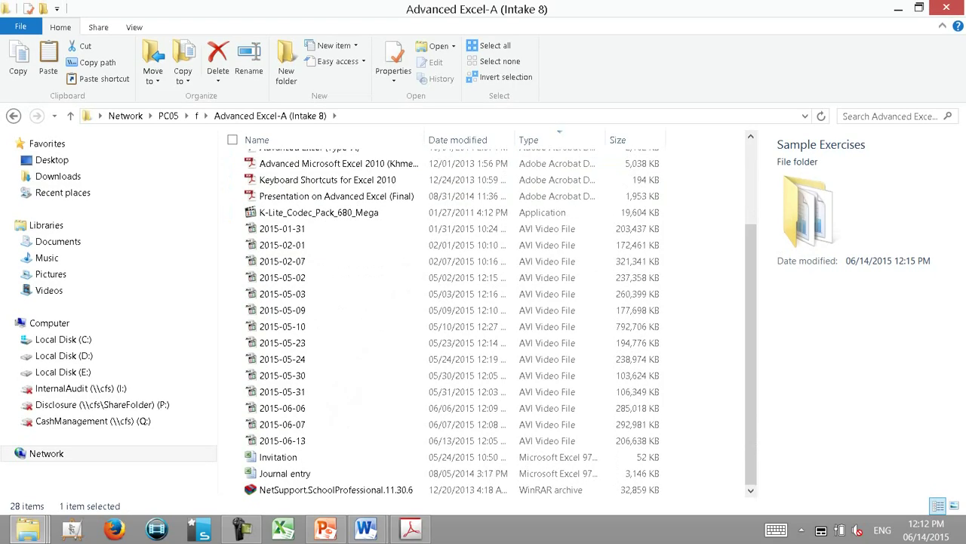
key(super+d)
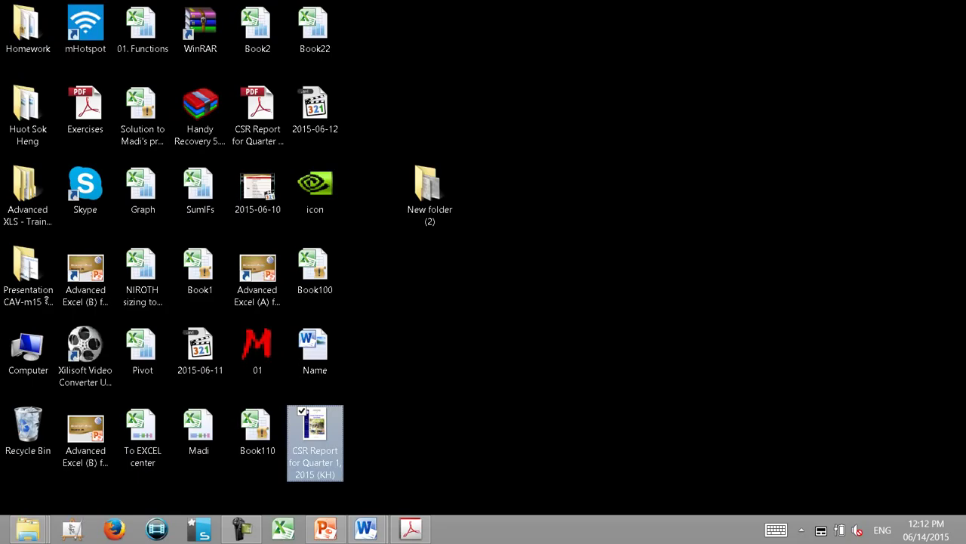
click(241, 529)
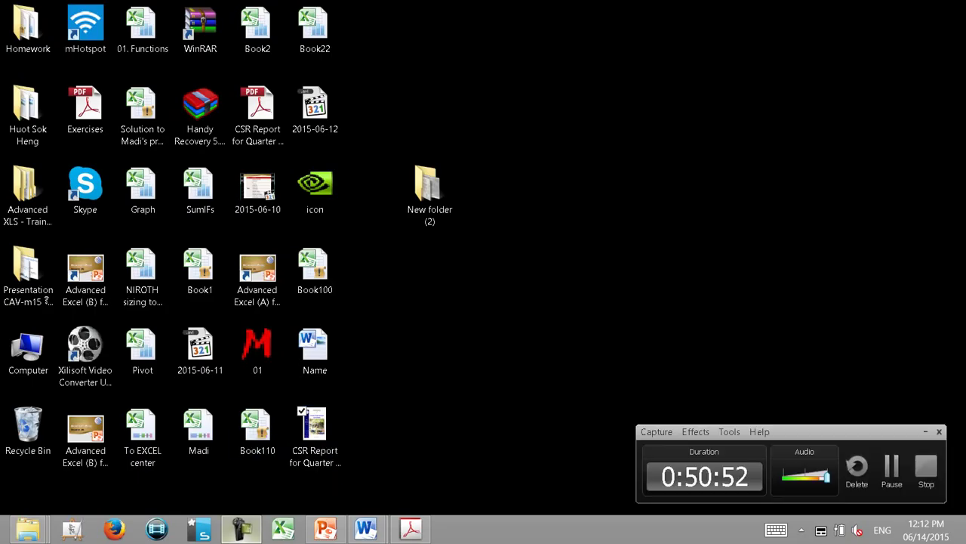